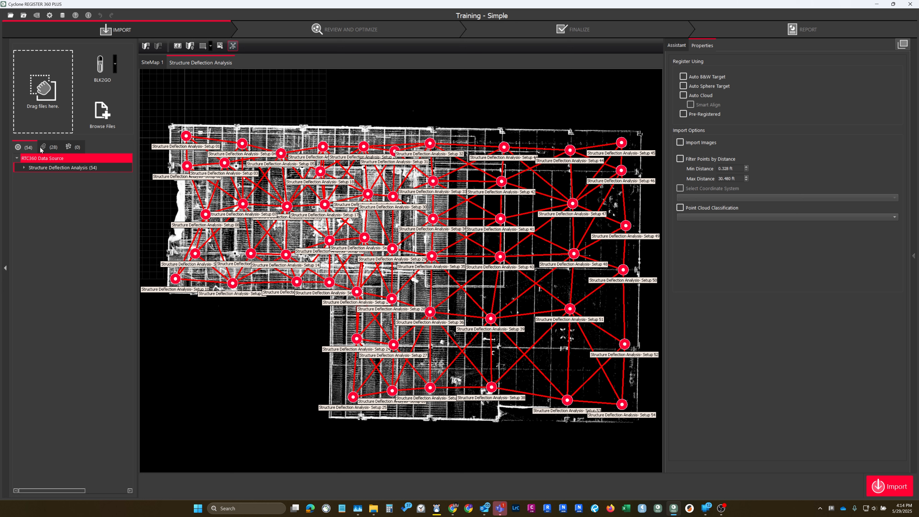
- Examine the scan setups in the RTC360 data source's bundle, plus the project's images, GeoTags and control lists
left_click(23, 168)
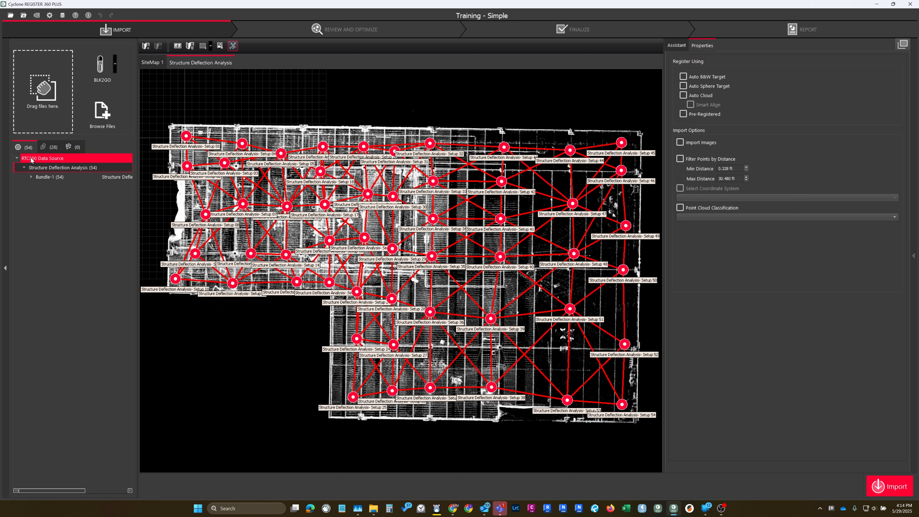
left_click(31, 177)
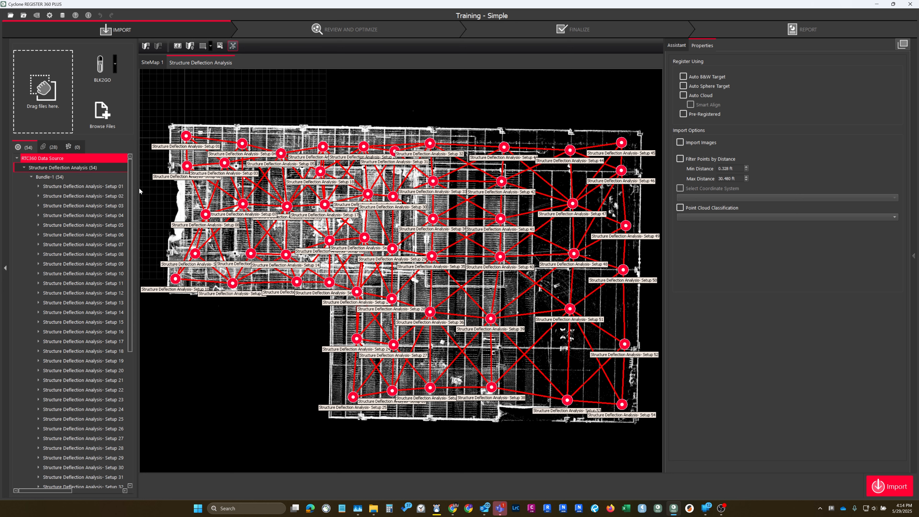
left_click_drag(138, 189, 210, 189)
scroll(55, 204, "down", 8)
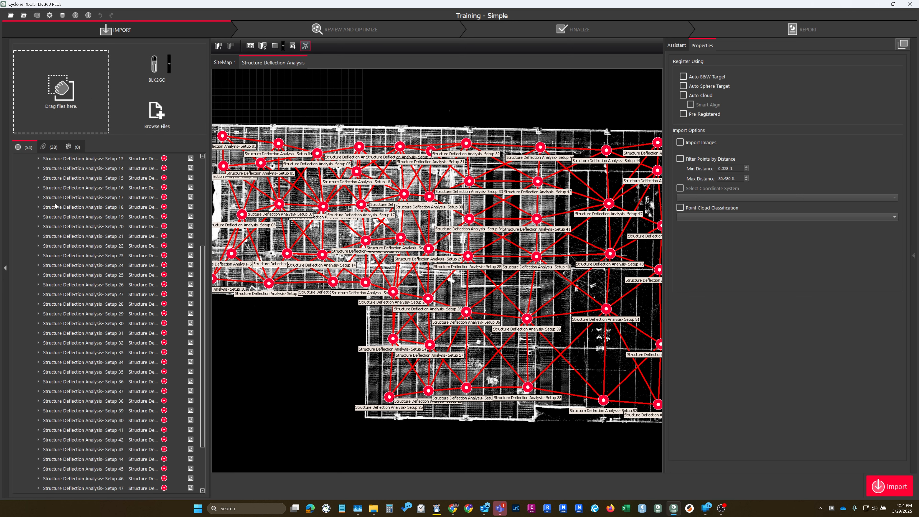
scroll(54, 203, "up", 8)
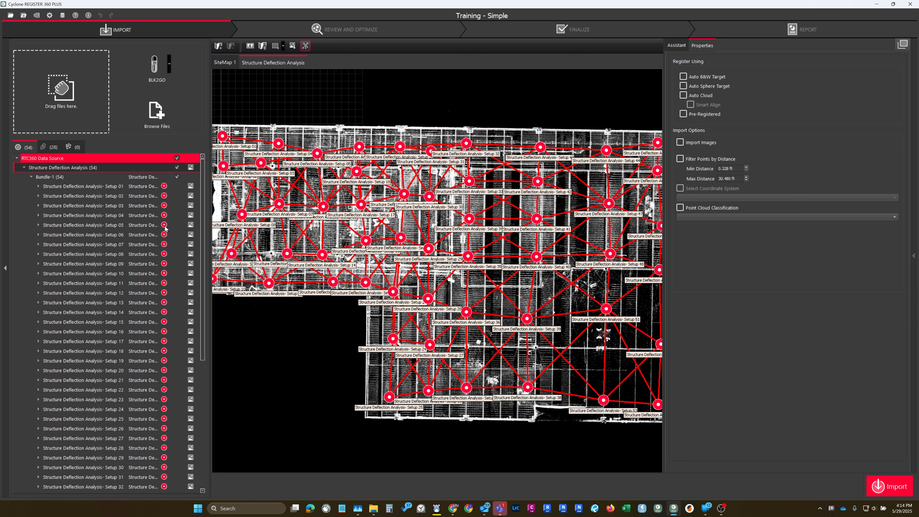
left_click(31, 176)
left_click(50, 147)
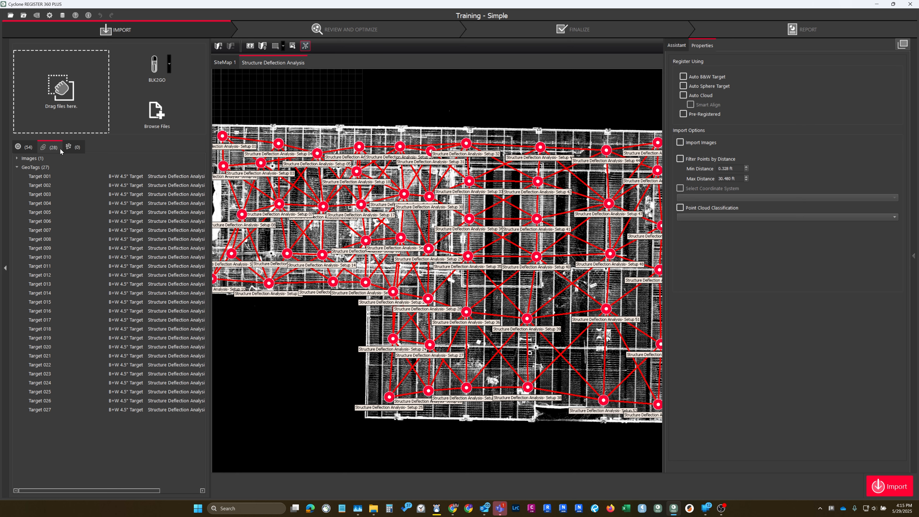
left_click(69, 147)
left_click(26, 148)
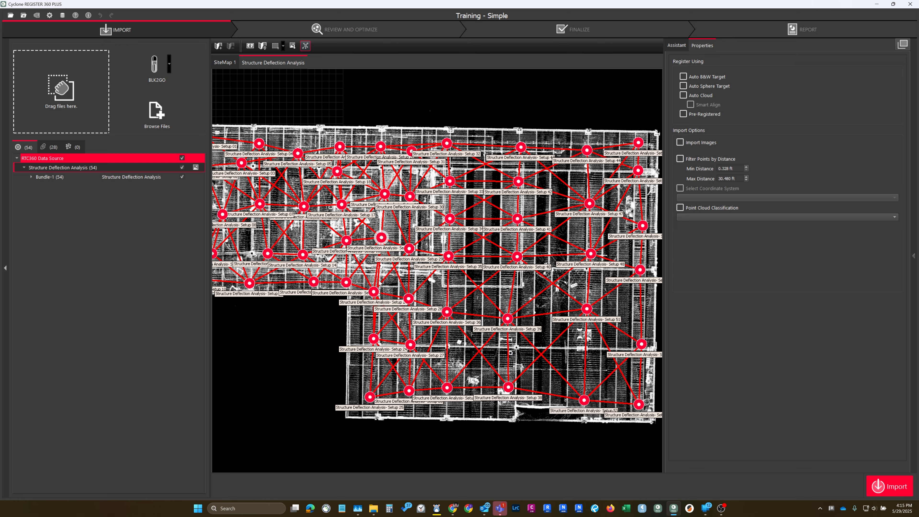
- Import the Structure Deflection Analysis setups with all registration and import options left off, and dismiss the import results
scroll(381, 283, "down", 2)
scroll(432, 254, "up", 2)
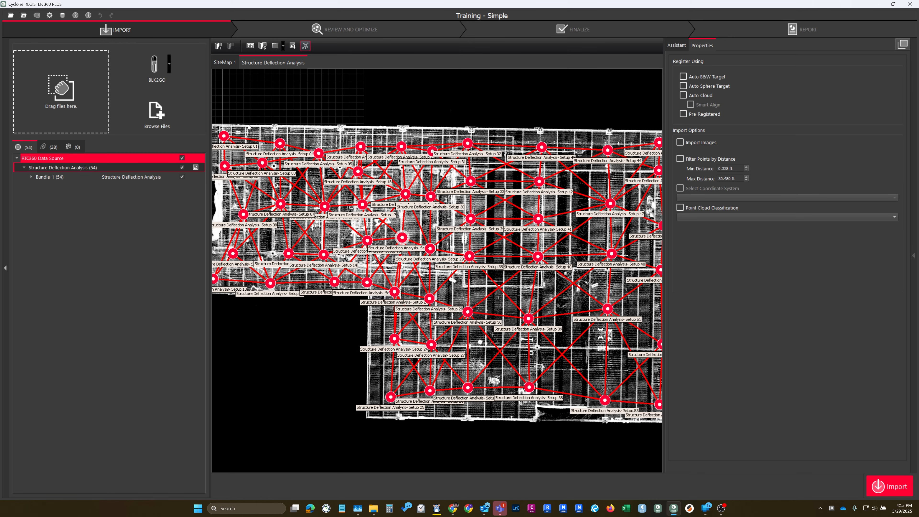
left_click(888, 483)
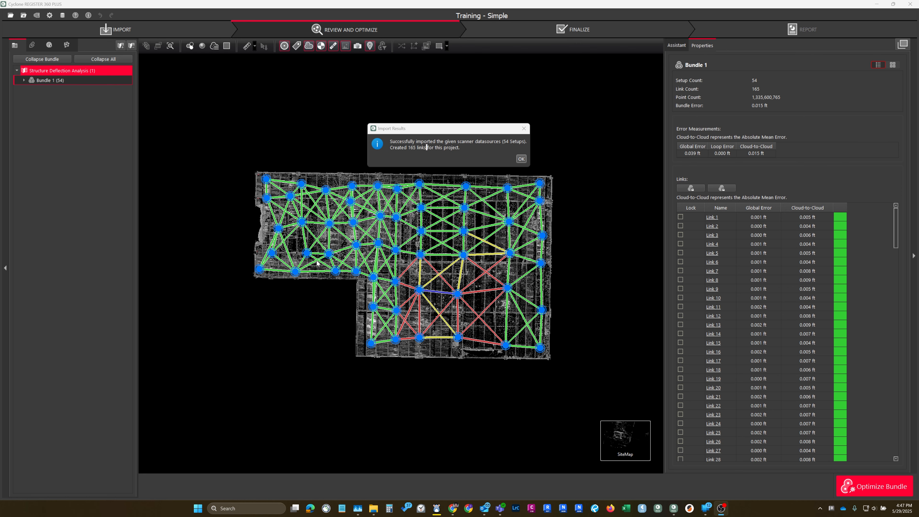
left_click(520, 158)
- Select Link 121, the blue link between Setup 36 and Setup 39, and open it for visual alignment
scroll(465, 287, "up", 3)
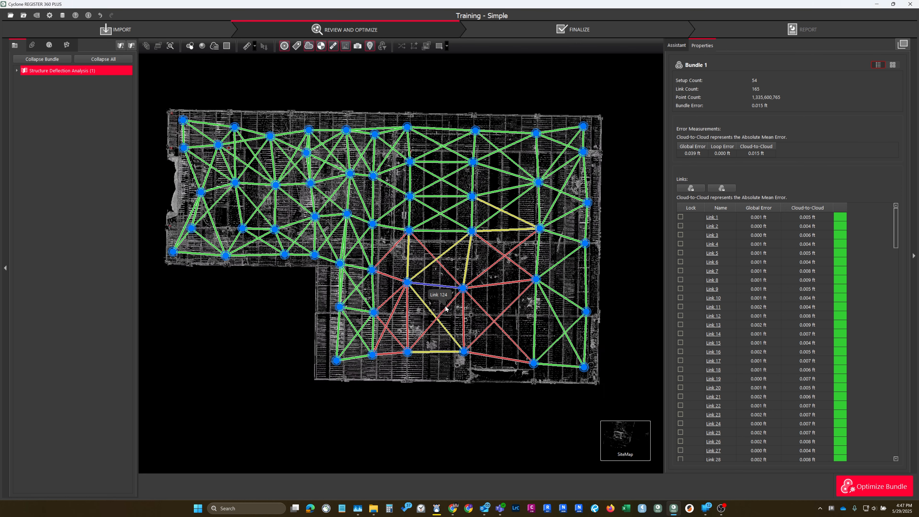
mouse_move(430, 178)
left_mouse_down()
mouse_move(455, 182)
mouse_move(437, 178)
left_mouse_up()
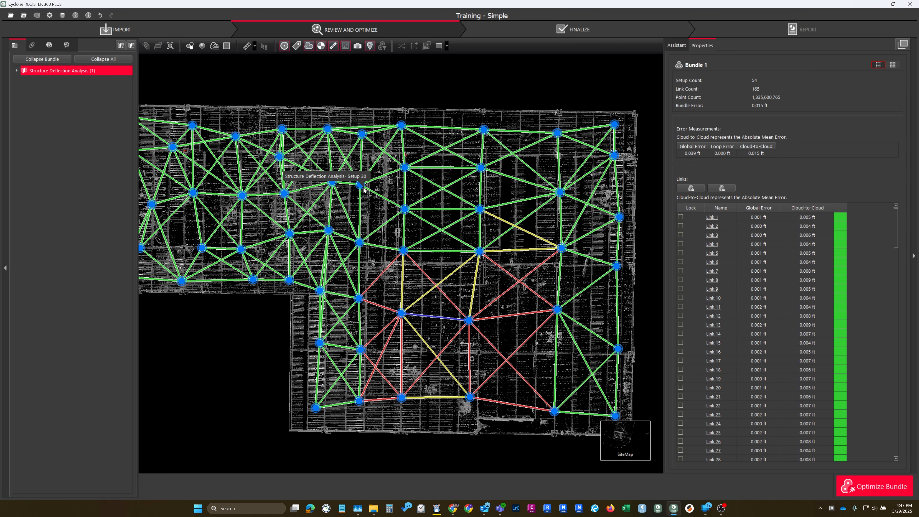
left_click_drag(447, 308, 433, 306)
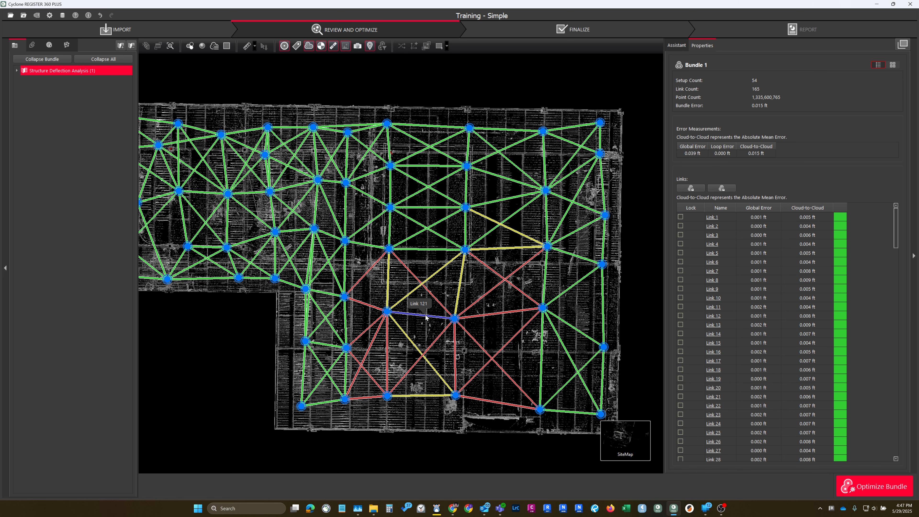
scroll(414, 304, "up", 2)
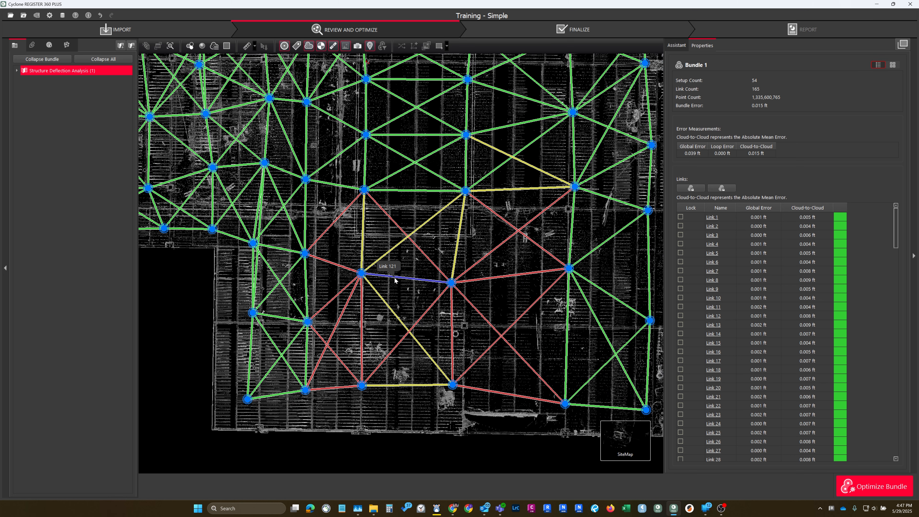
scroll(394, 279, "up", 4)
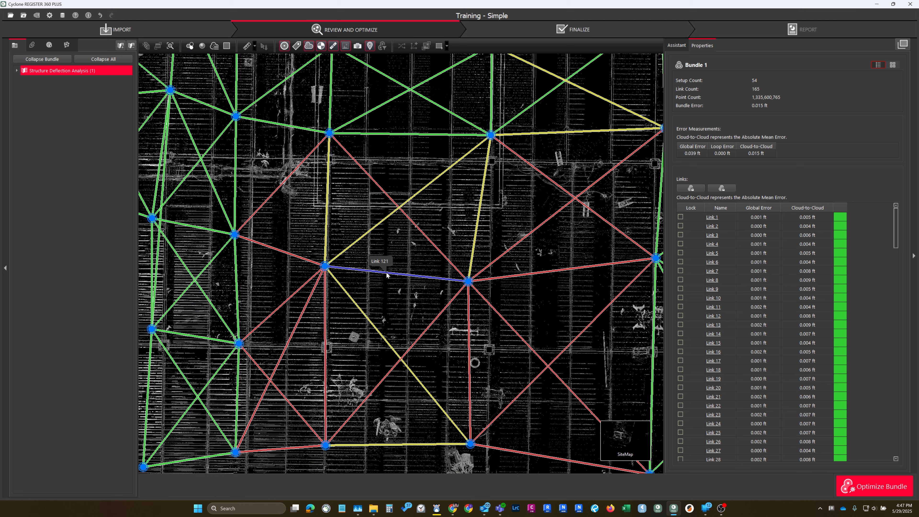
scroll(386, 272, "down", 1)
left_click(387, 272)
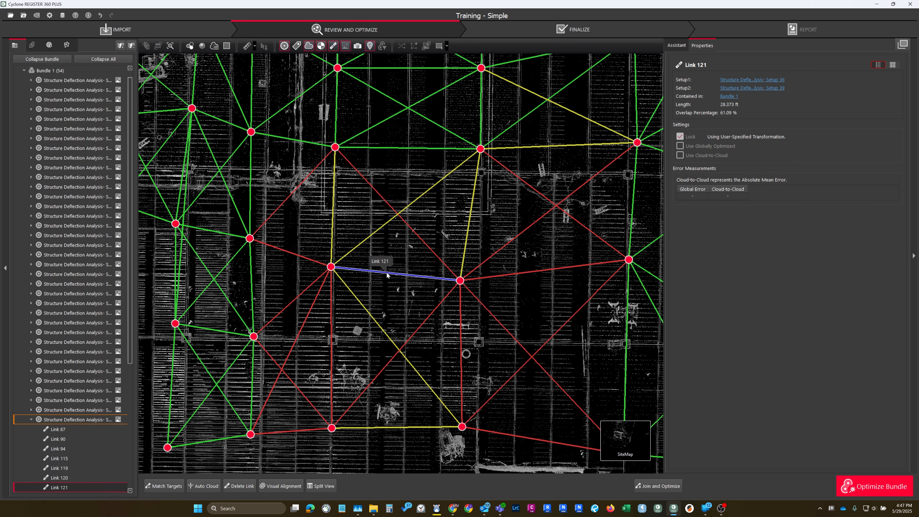
scroll(370, 277, "down", 3)
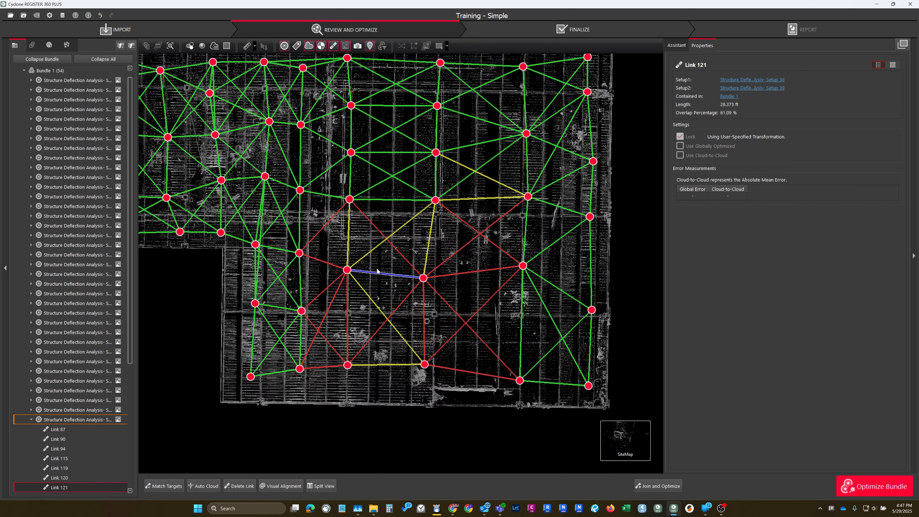
left_click_drag(365, 297, 361, 307)
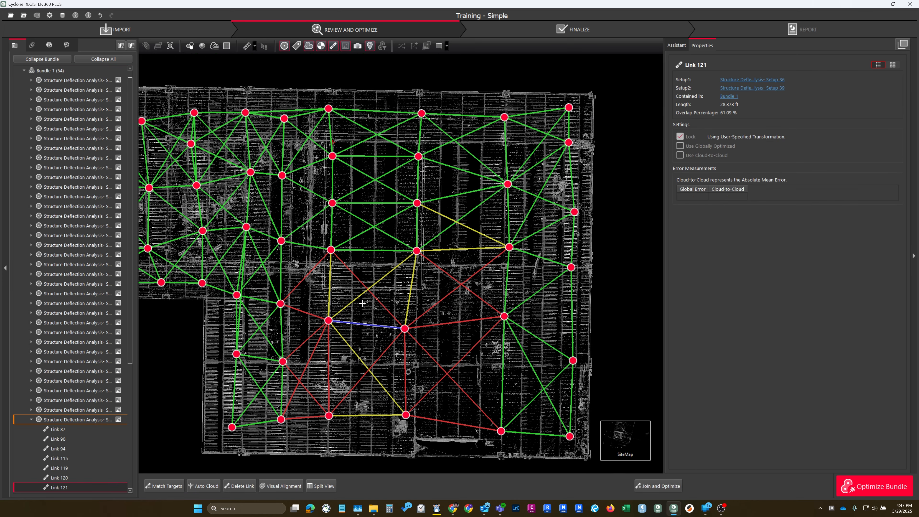
left_click(279, 484)
- Move the cloud in the top view so that a matching corner coincides in both scans of Link 121
middle_click_drag(354, 306, 441, 213)
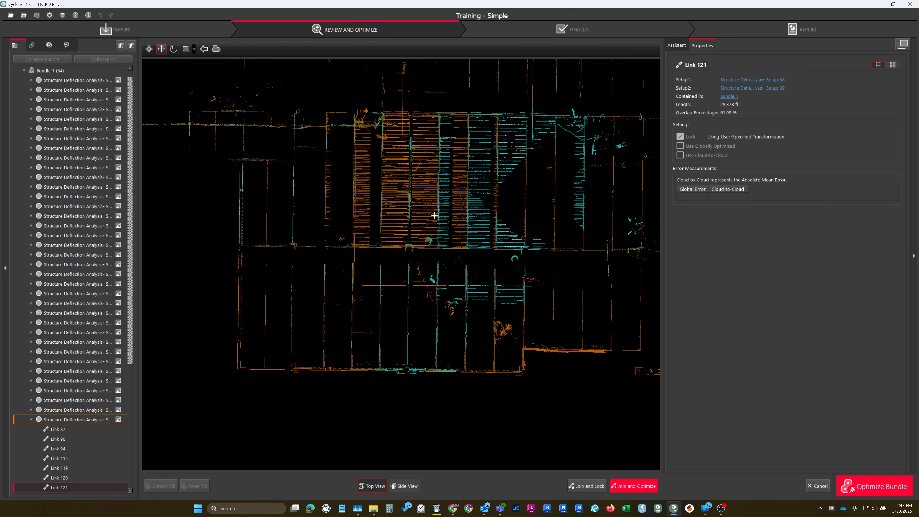
middle_click_drag(270, 215, 294, 281)
scroll(341, 195, "up", 3)
scroll(342, 197, "up", 10)
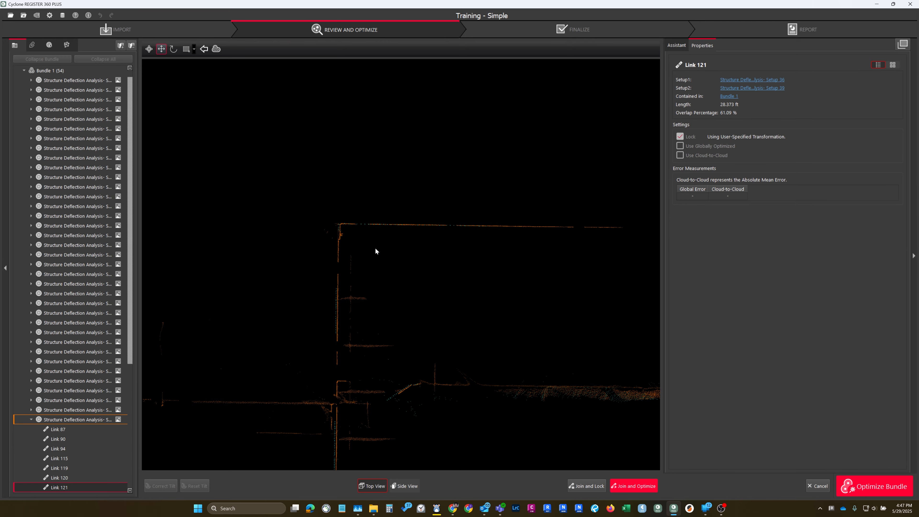
scroll(347, 223, "down", 5)
scroll(353, 223, "down", 5)
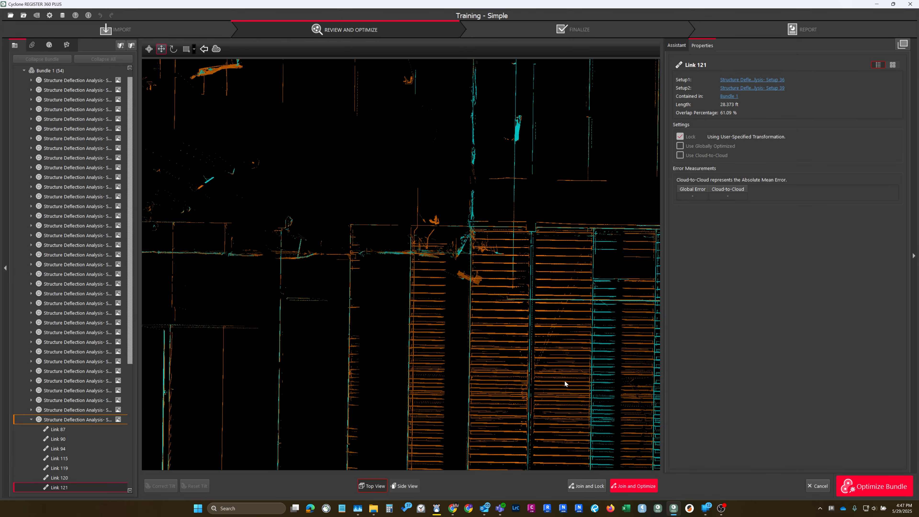
middle_click_drag(564, 380, 354, 137)
scroll(412, 274, "down", 4)
left_click_drag(436, 294, 437, 289)
scroll(438, 290, "up", 10)
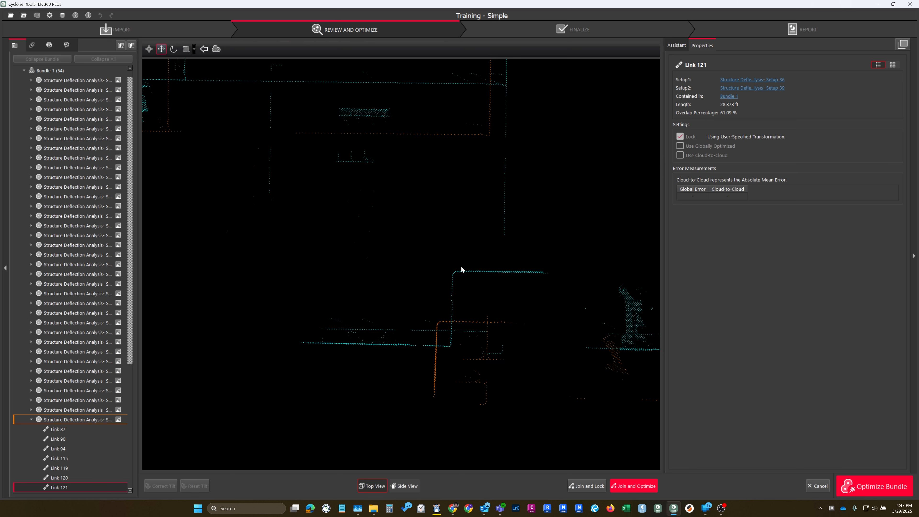
scroll(437, 285, "up", 3)
left_click_drag(475, 268, 440, 359)
middle_click_drag(440, 358, 459, 257)
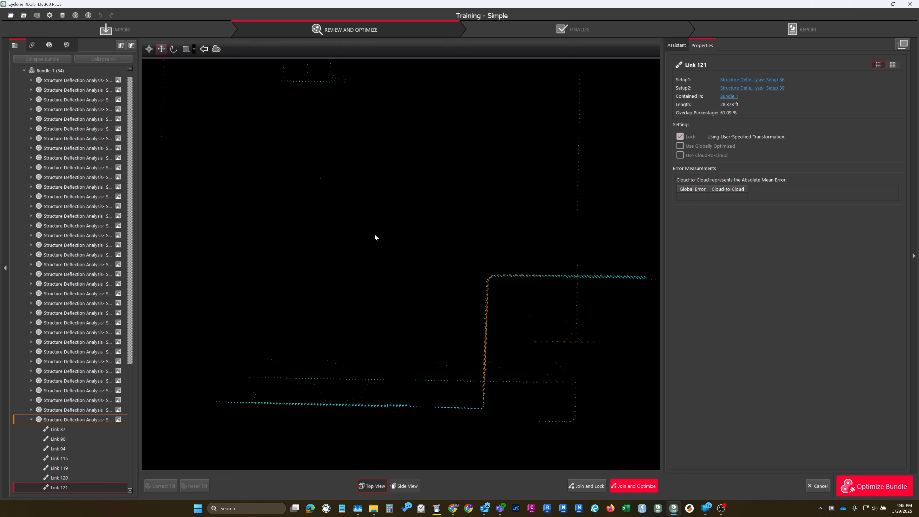
- Rotate the cloud about the matched corner in the top view until the distant walls of both scans line up
middle_click_drag(367, 238, 334, 238)
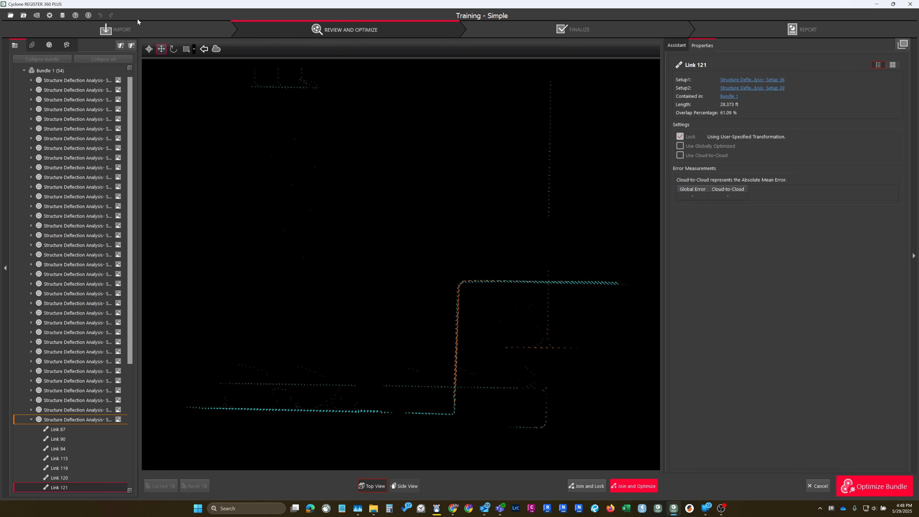
left_click(173, 49)
middle_click_drag(446, 274, 463, 290)
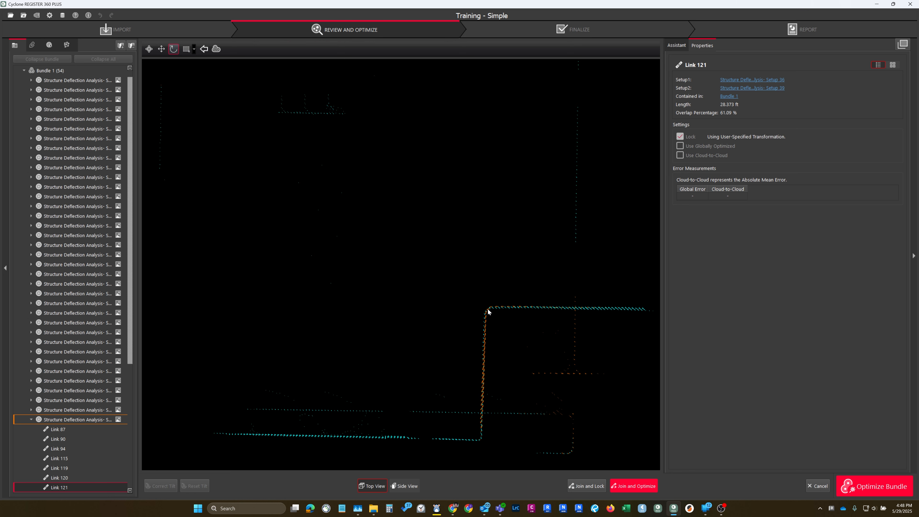
left_click_drag(489, 311, 387, 189)
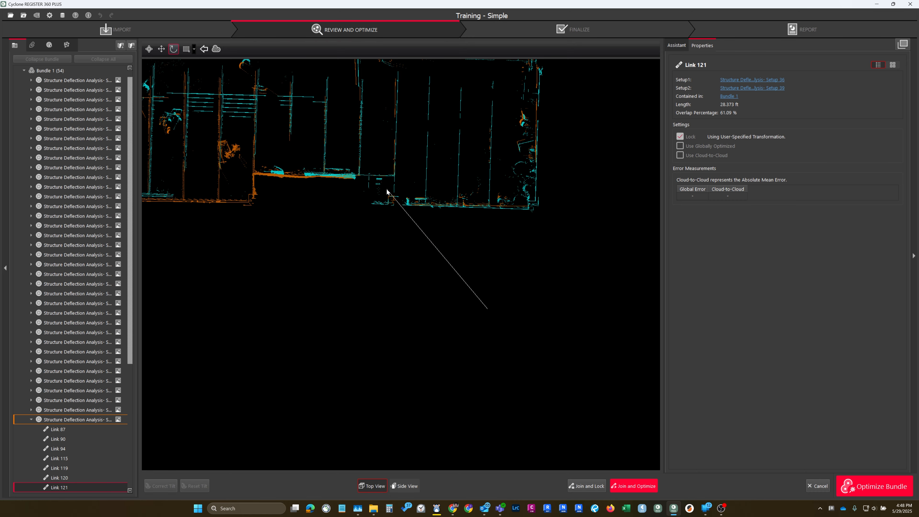
left_click_drag(386, 189, 314, 68)
scroll(516, 247, "up", 4)
scroll(566, 298, "down", 2)
scroll(212, 311, "up", 6)
scroll(213, 310, "up", 4)
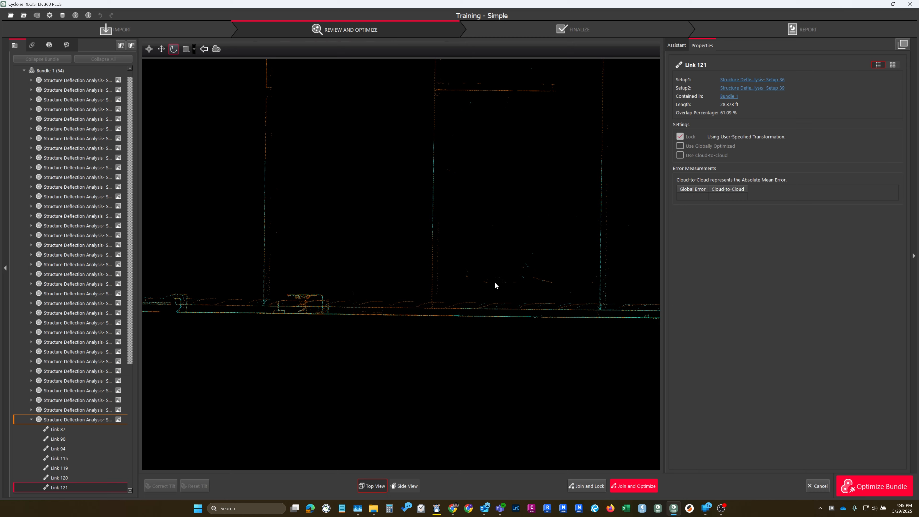
middle_click_drag(406, 258, 250, 246)
middle_click_drag(436, 308, 442, 270)
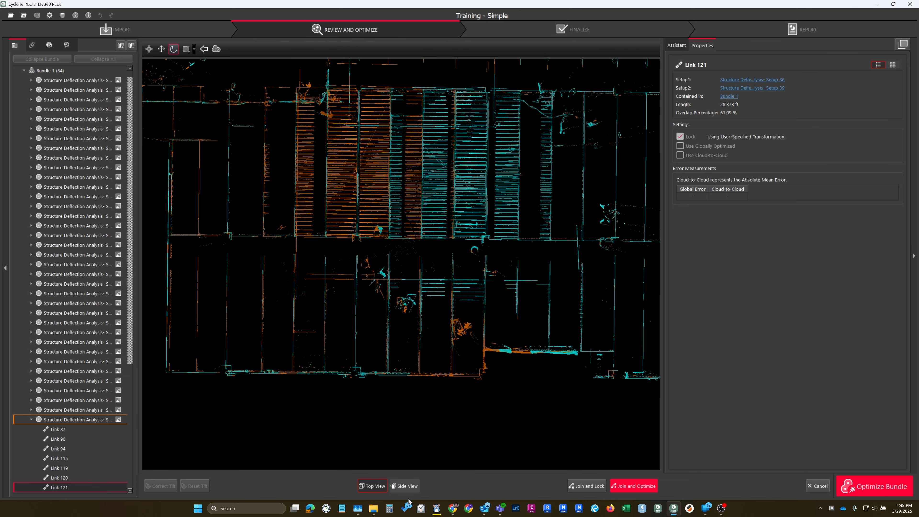
- Move the cloud vertically in the side view until the floor lines of the two scans coincide
left_click(404, 486)
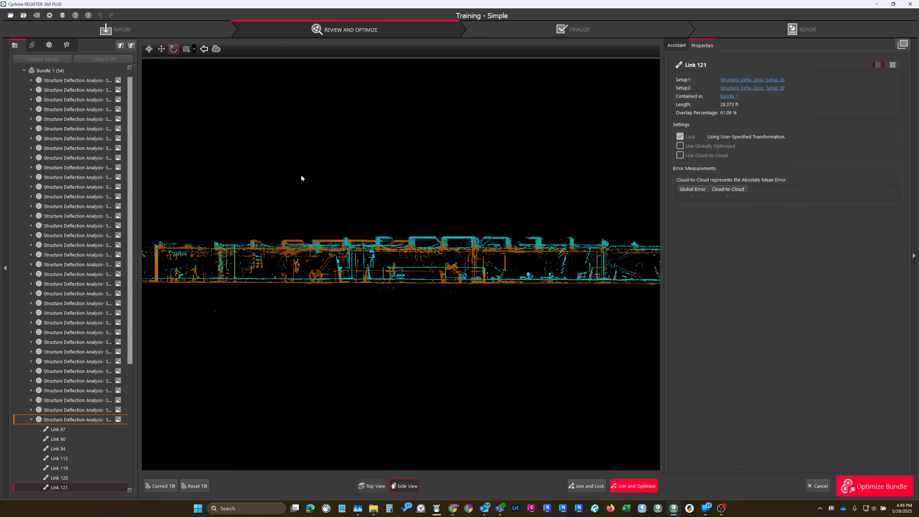
left_click(161, 49)
scroll(456, 267, "up", 6)
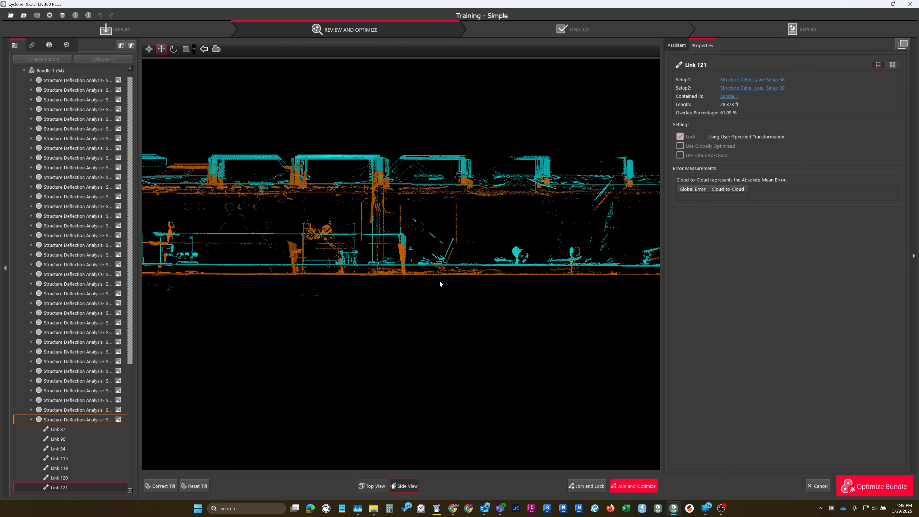
left_click_drag(438, 270, 398, 276)
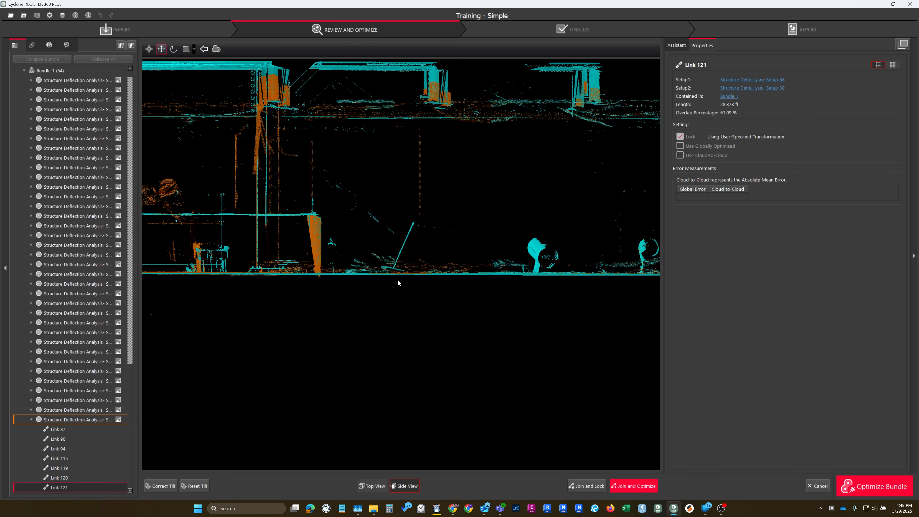
left_click_drag(397, 279, 385, 230)
scroll(363, 294, "down", 4)
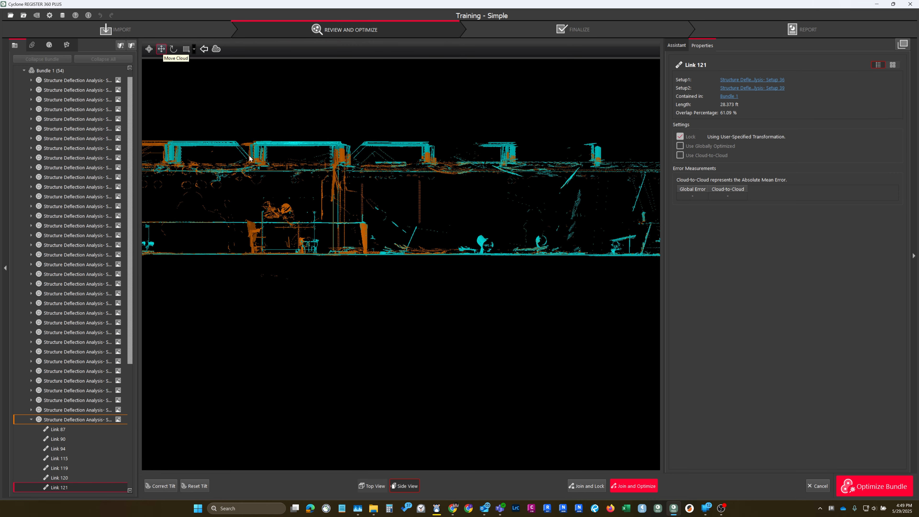
scroll(282, 188, "up", 5)
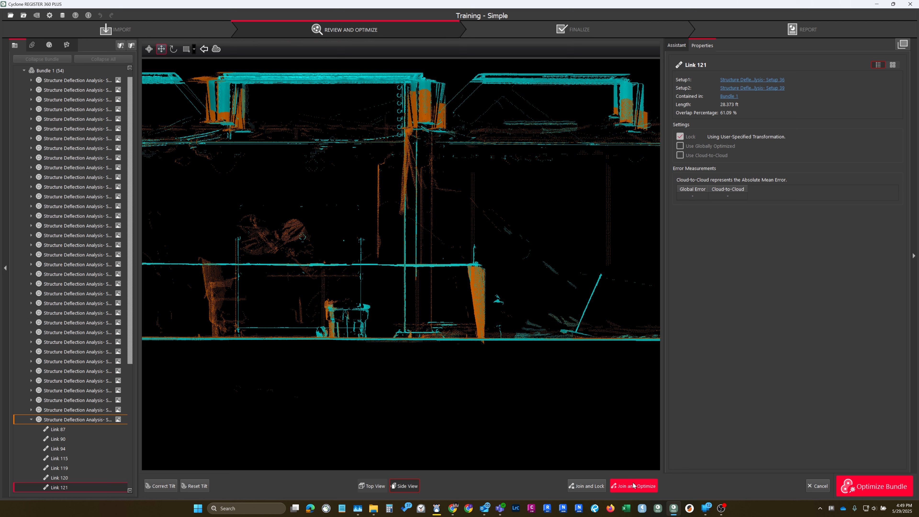
- Join and optimize Link 121, accept the cloud registration results, and check the link network of the whole bundle
left_click(633, 486)
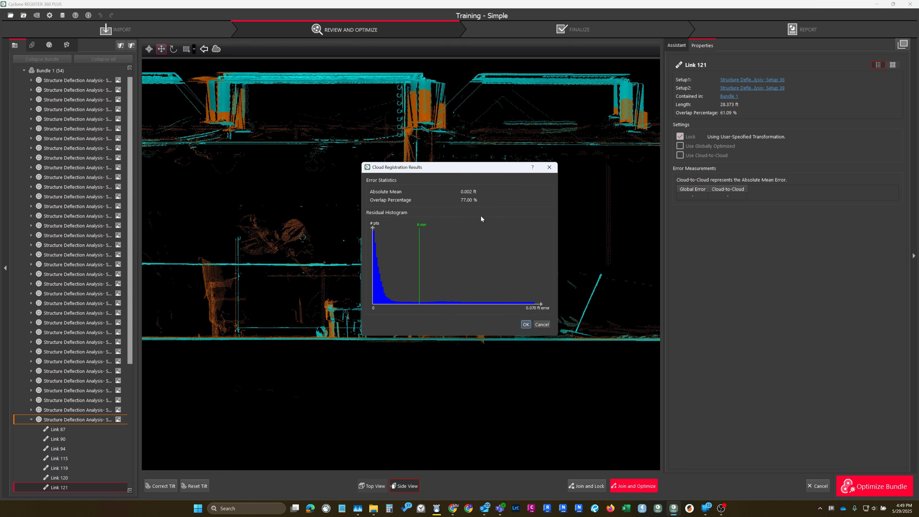
left_click(522, 323)
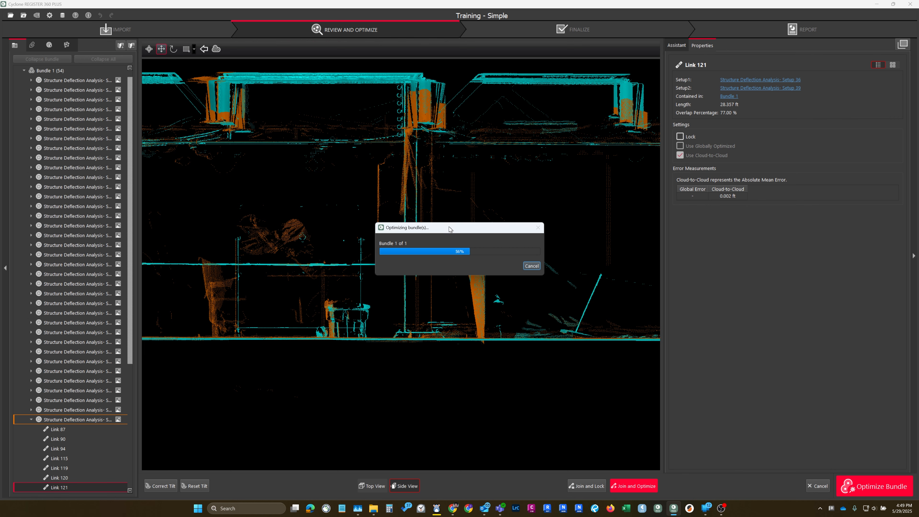
left_click_drag(449, 227, 392, 160)
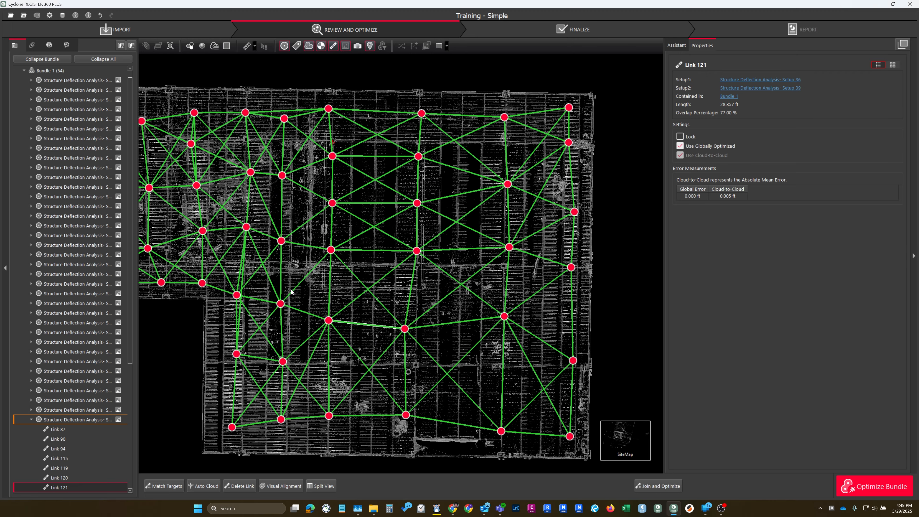
scroll(291, 289, "down", 3)
left_click_drag(266, 223, 343, 246)
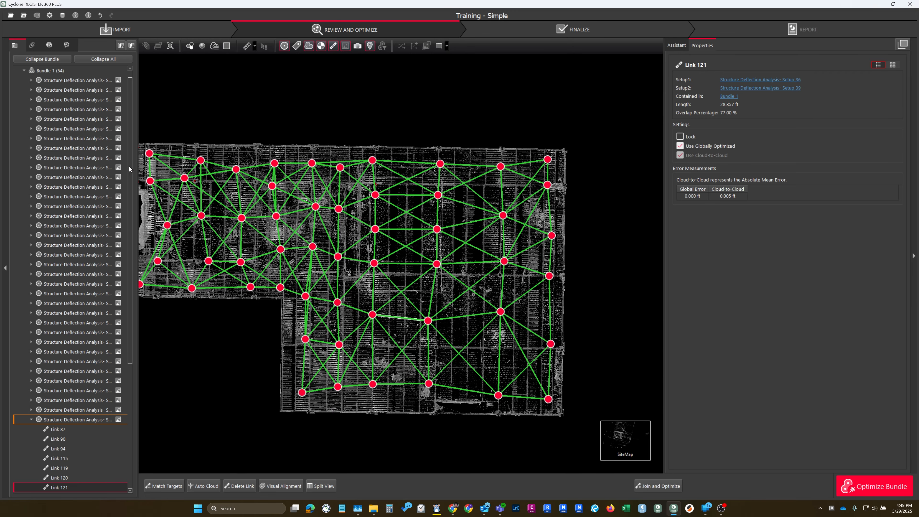
- Collapse the expanded setup's links in the project tree, select Bundle 1, and open it in the TruSlicer view
left_click(29, 419)
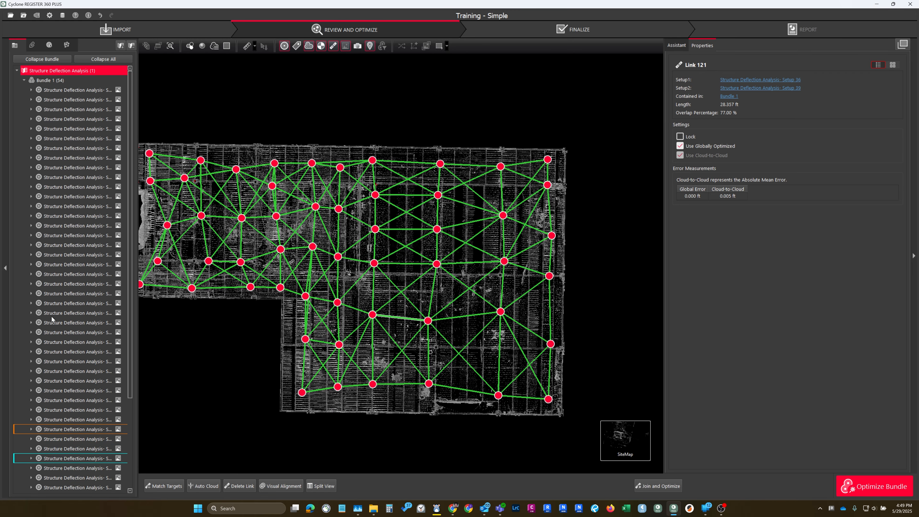
left_click(54, 80)
mouse_move(597, 437)
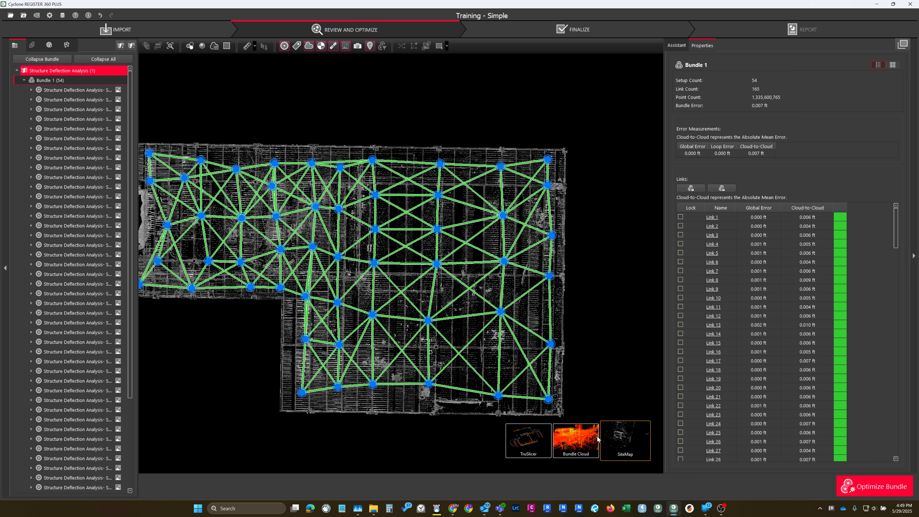
left_click(538, 435)
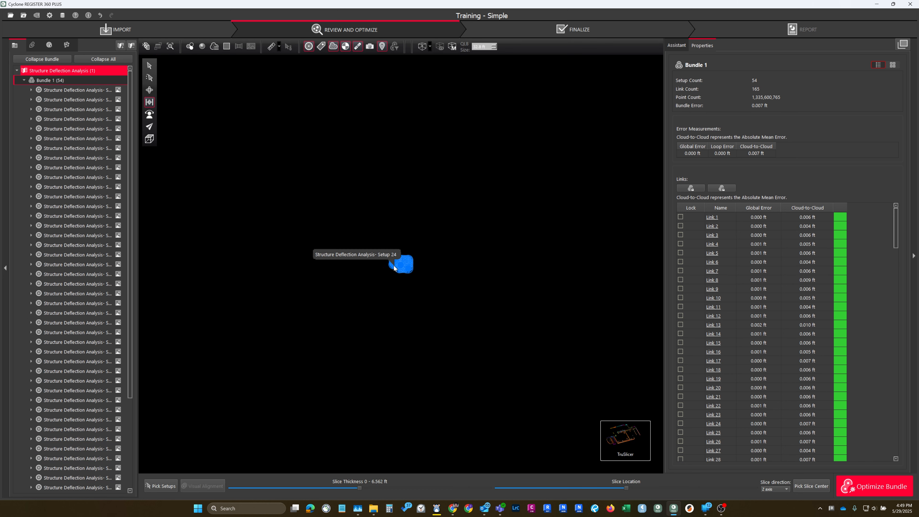
scroll(429, 258, "up", 5)
scroll(391, 351, "up", 3)
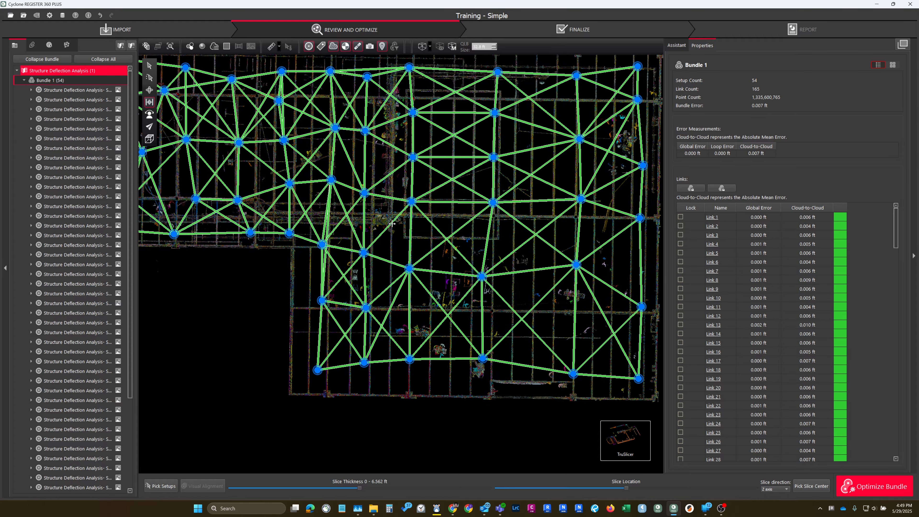
left_click_drag(420, 343, 376, 259)
- Reduce the slice thickness to a minimal sliver so that the building's walls appear only as thin outlines
left_click_drag(359, 487, 273, 487)
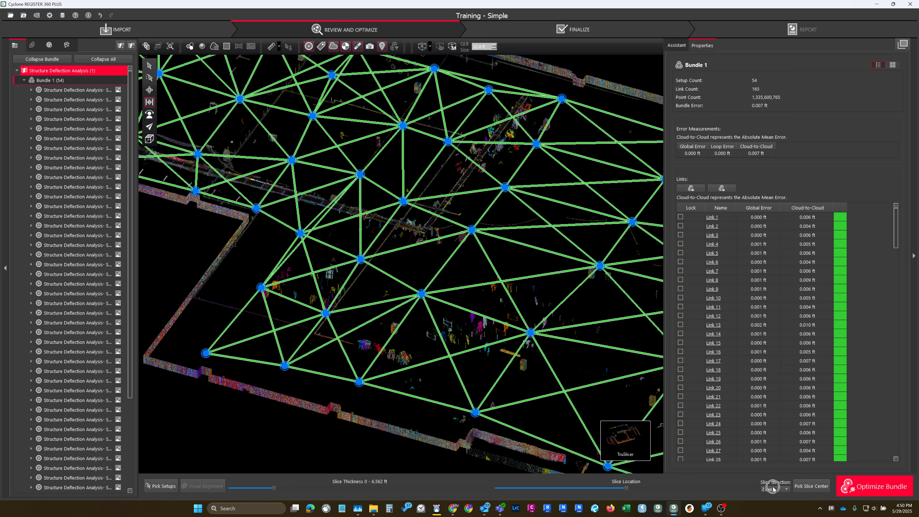
left_click_drag(274, 488, 242, 476)
scroll(192, 385, "up", 10)
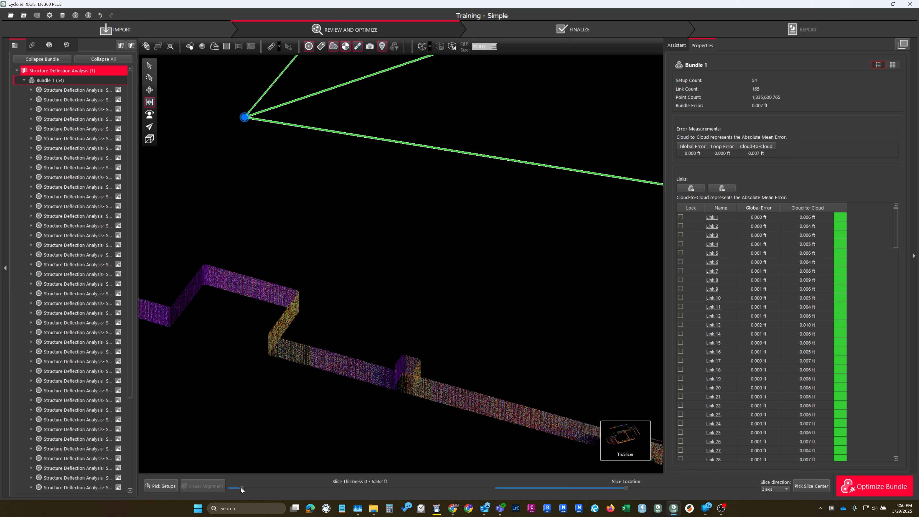
left_click_drag(241, 488, 195, 487)
scroll(304, 354, "up", 3)
left_click_drag(304, 355, 309, 384)
scroll(309, 384, "down", 4)
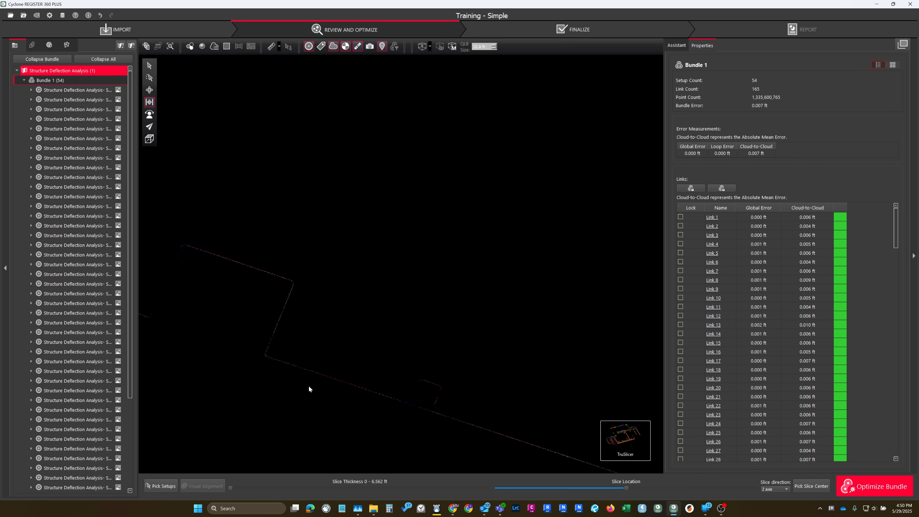
- Fine-tune the slice thickness to slightly above the minimum for clearer wall outlines
right_click_drag(310, 384, 288, 405)
scroll(288, 405, "down", 2)
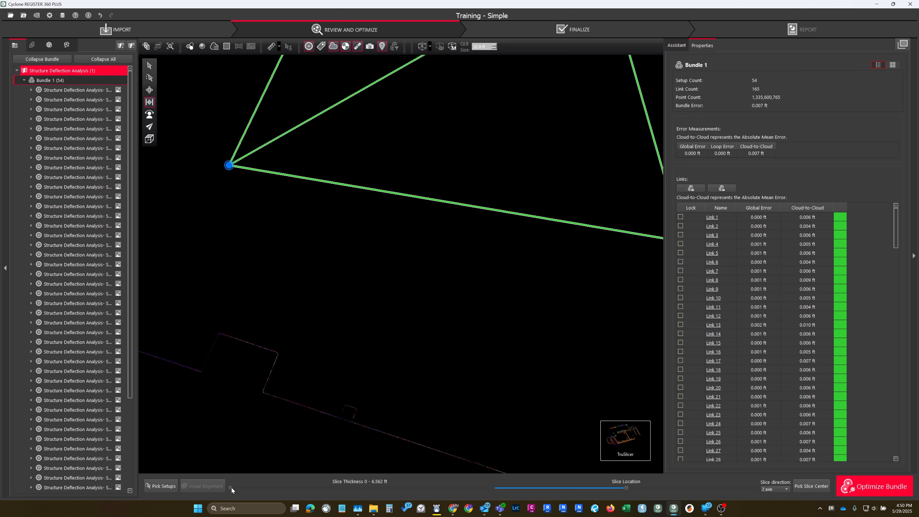
mouse_move(232, 488)
left_mouse_down()
mouse_move(240, 487)
mouse_move(230, 488)
left_mouse_up()
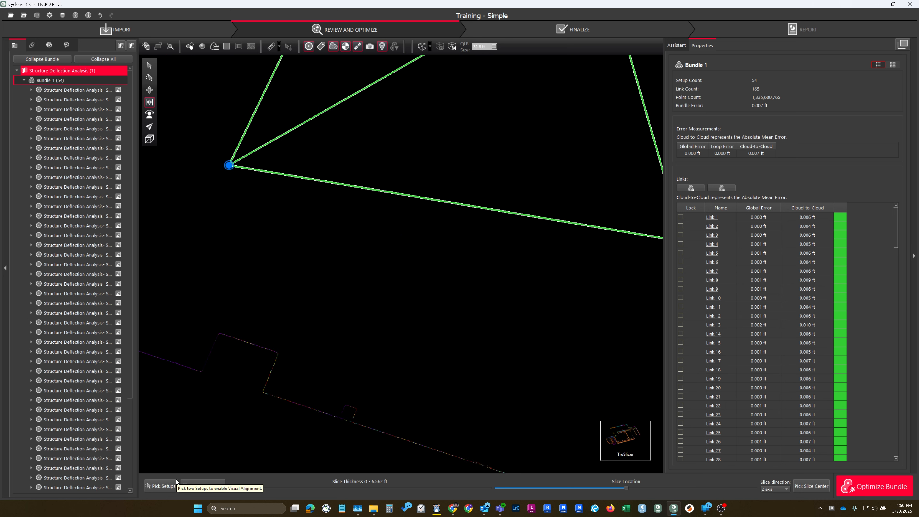
right_click_drag(204, 415, 218, 390)
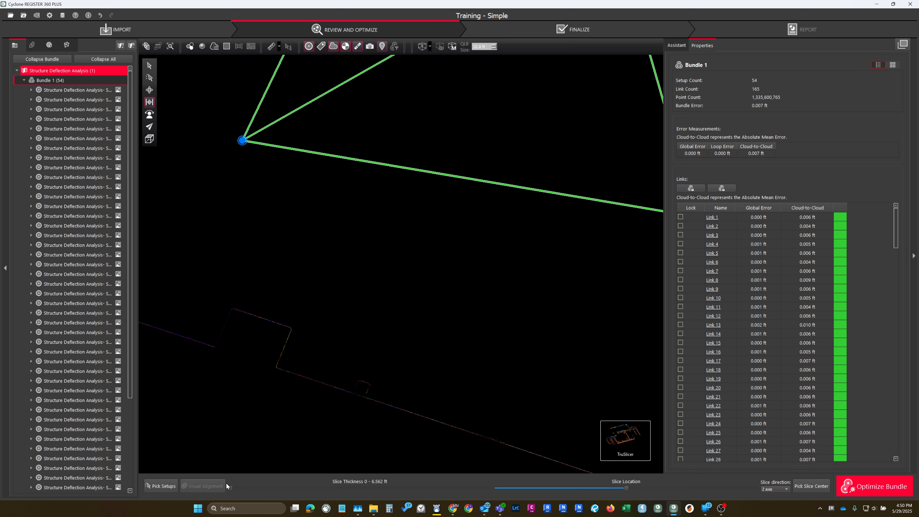
left_click_drag(231, 488, 236, 488)
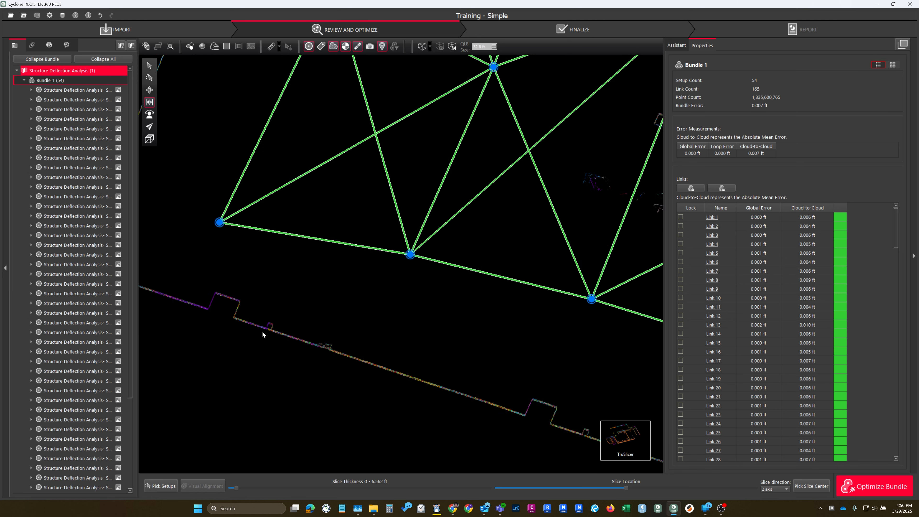
- Shift the slice location slightly along the Z axis and check the outer wall outlines for doubled lines
middle_click_drag(598, 432, 445, 338)
scroll(564, 431, "down", 3)
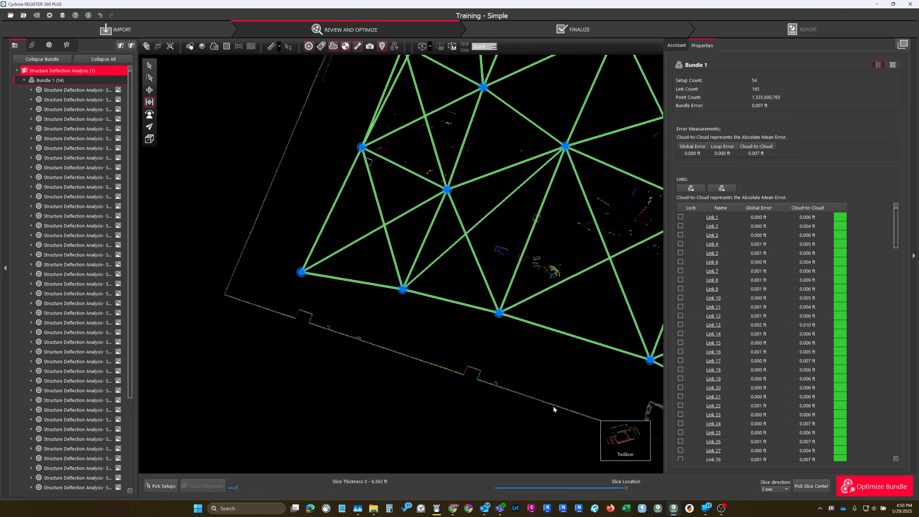
scroll(429, 362, "down", 2)
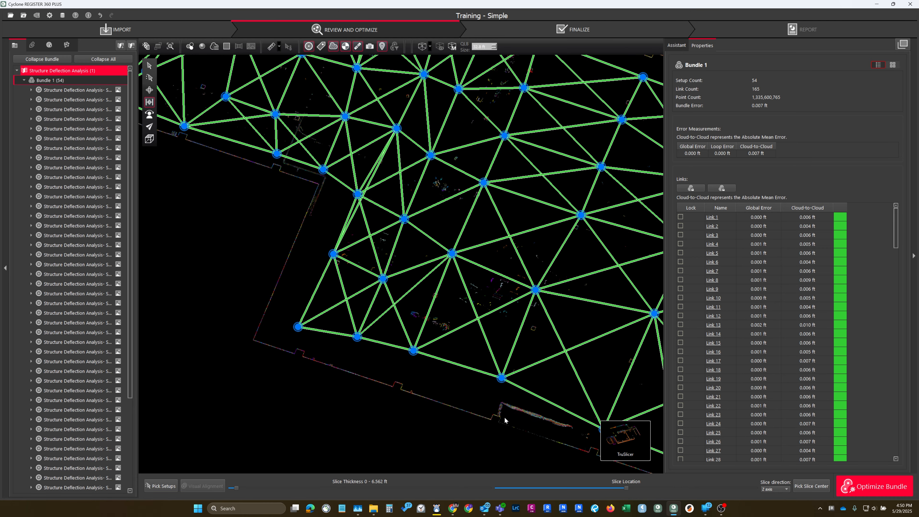
left_click_drag(505, 421, 500, 394)
left_click_drag(626, 489, 635, 487)
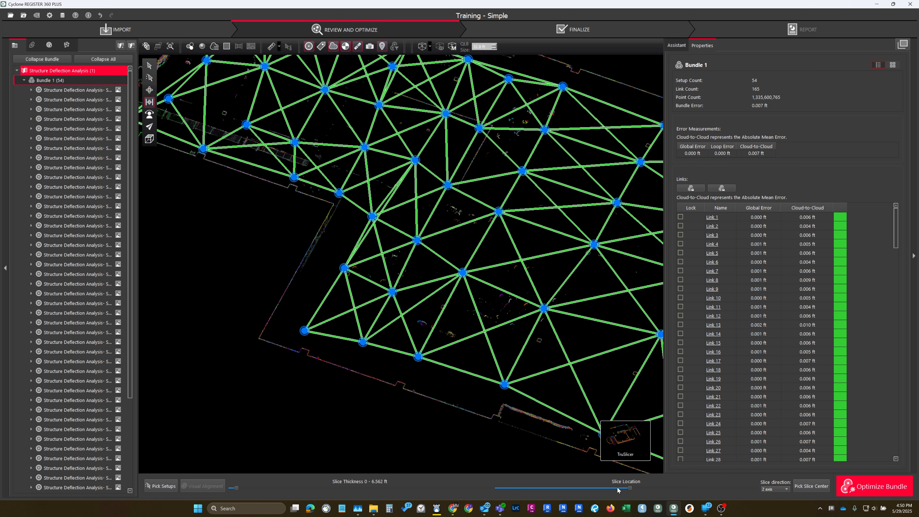
mouse_move(619, 491)
left_mouse_down()
mouse_move(498, 490)
mouse_move(624, 491)
left_mouse_up()
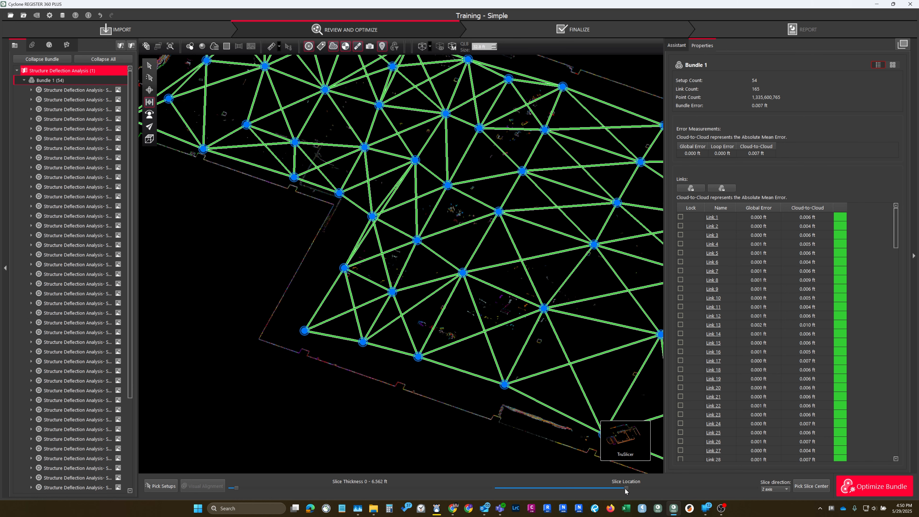
scroll(625, 488, "down", 4)
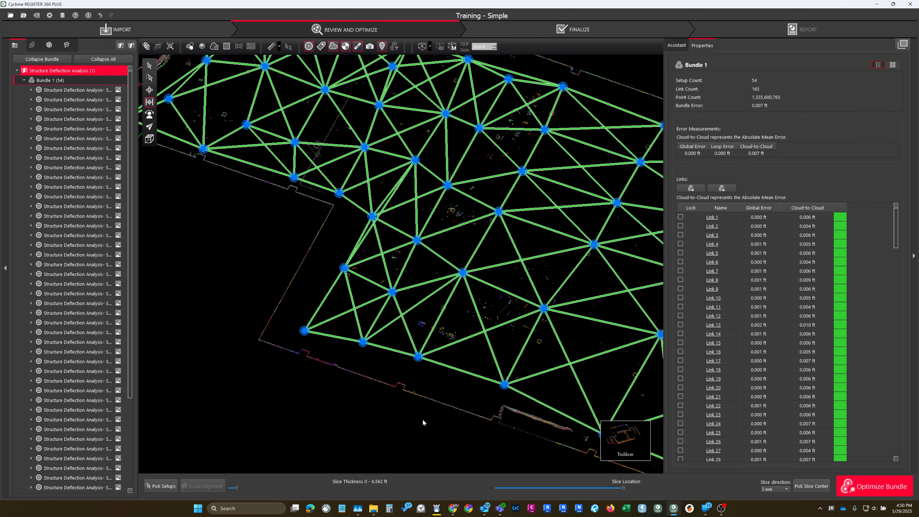
scroll(422, 423, "up", 5)
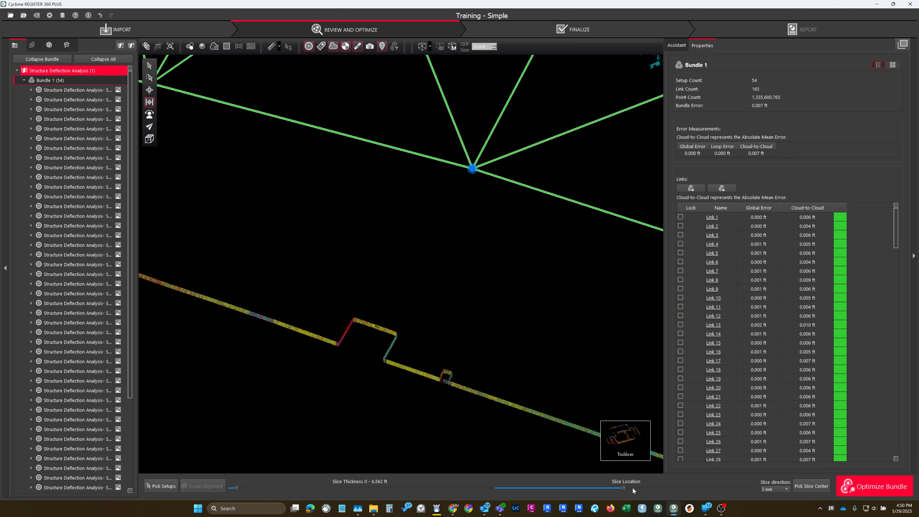
scroll(633, 488, "up", 9)
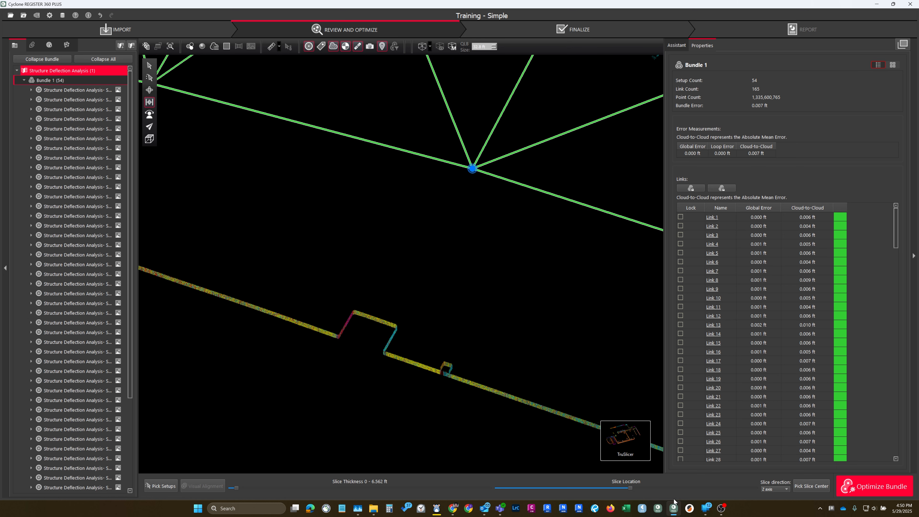
- Try the Y axis as the slice direction and return to the Z axis
left_click(771, 489)
left_click(771, 490)
left_click(771, 490)
left_click(771, 483)
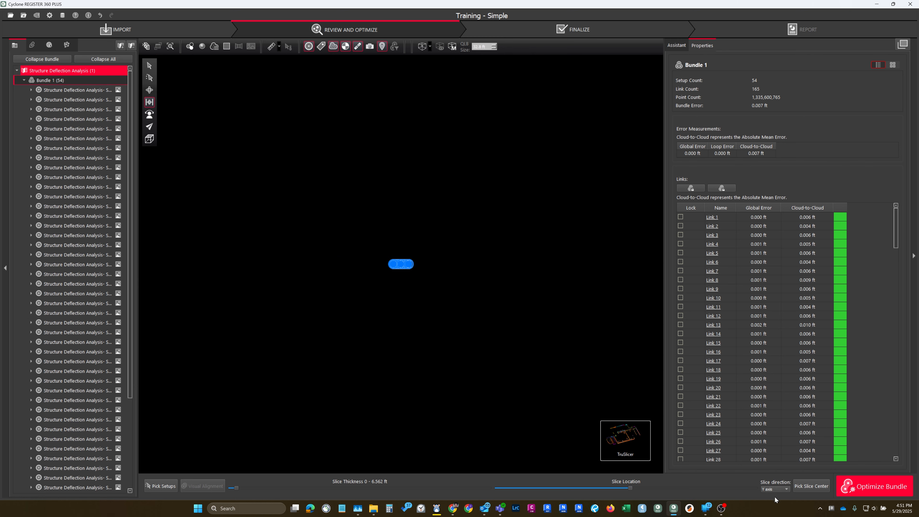
left_click(774, 491)
left_click(773, 497)
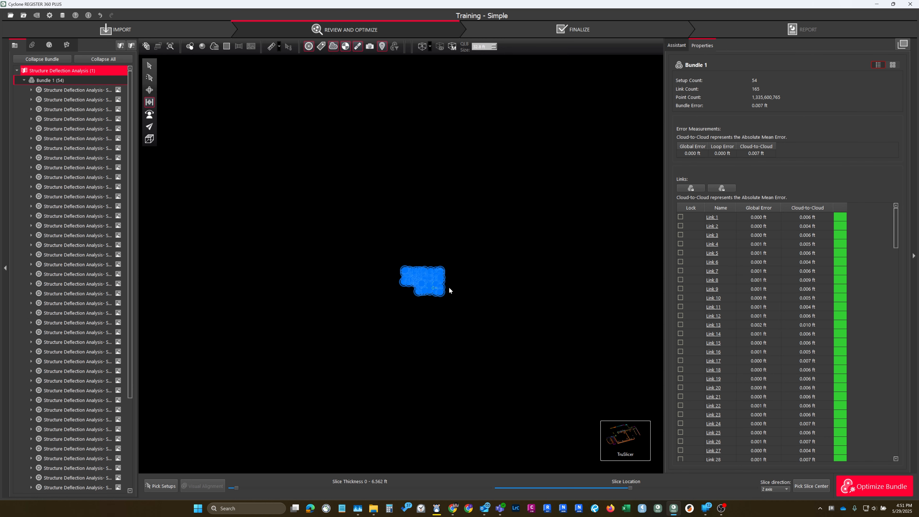
- Examine the sliced outline of a square column in the middle of the bundle for agreement between the scans
scroll(329, 234, "up", 3)
middle_click_drag(327, 230, 564, 256)
scroll(399, 260, "up", 2)
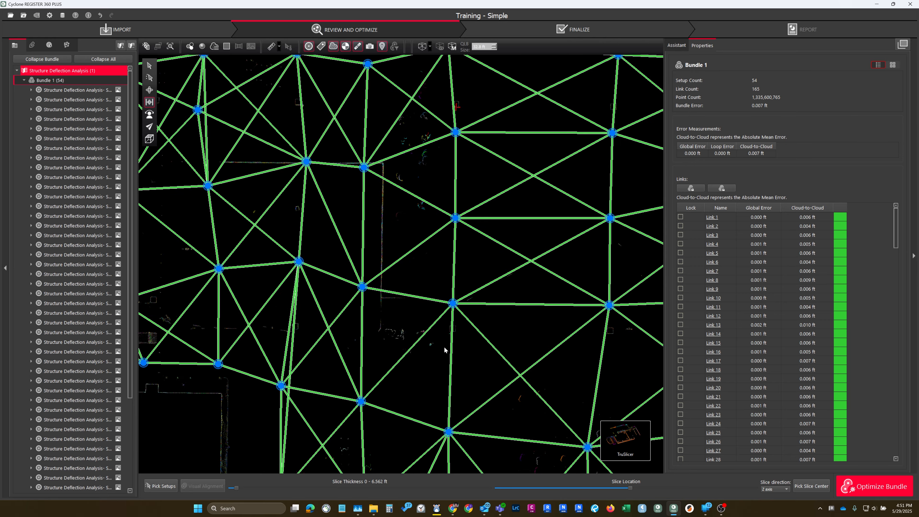
middle_click_drag(446, 349, 397, 376)
scroll(543, 336, "up", 5)
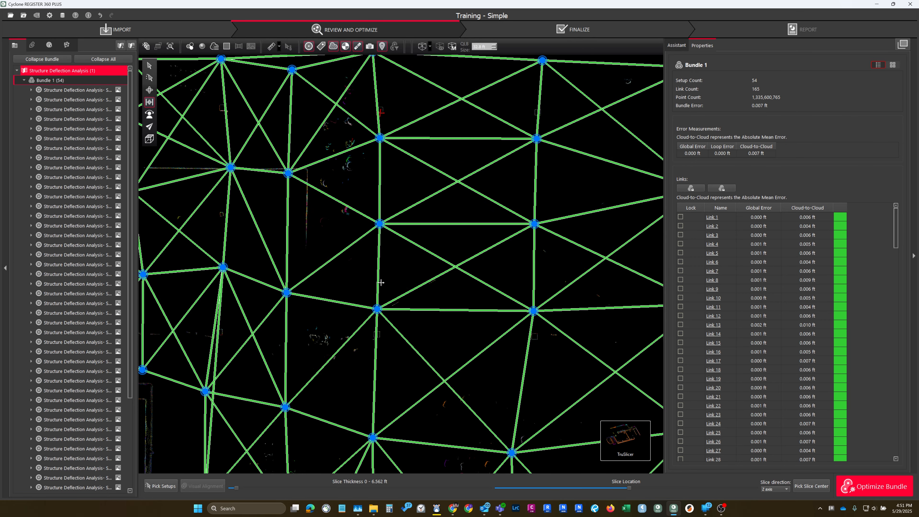
scroll(539, 329, "up", 3)
scroll(496, 314, "up", 2)
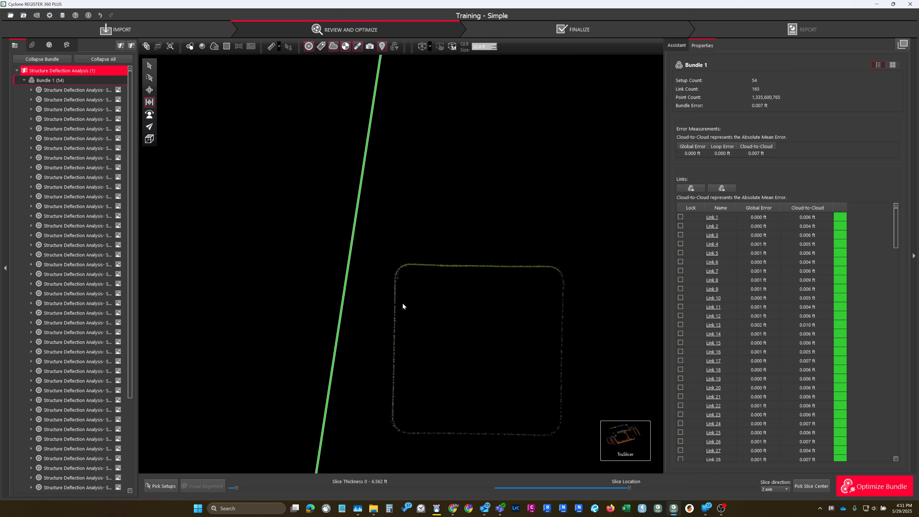
middle_click_drag(385, 290, 340, 253)
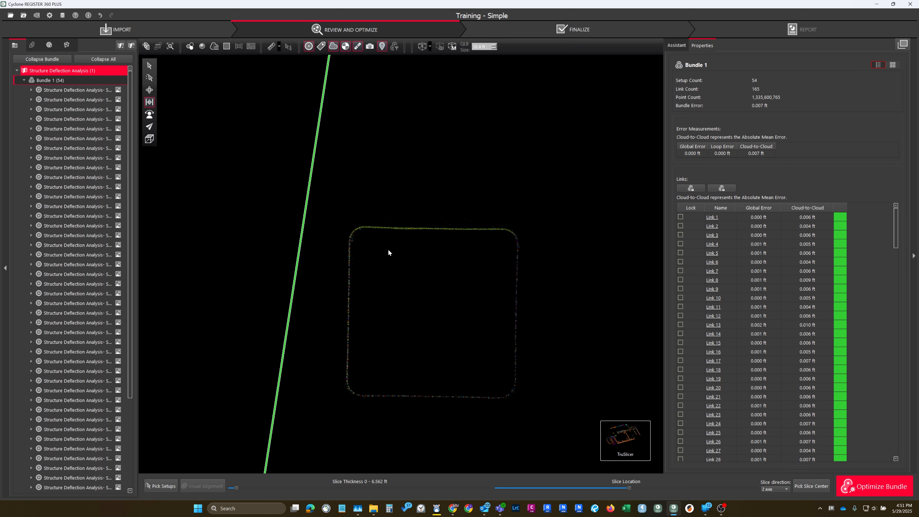
scroll(384, 267, "down", 8)
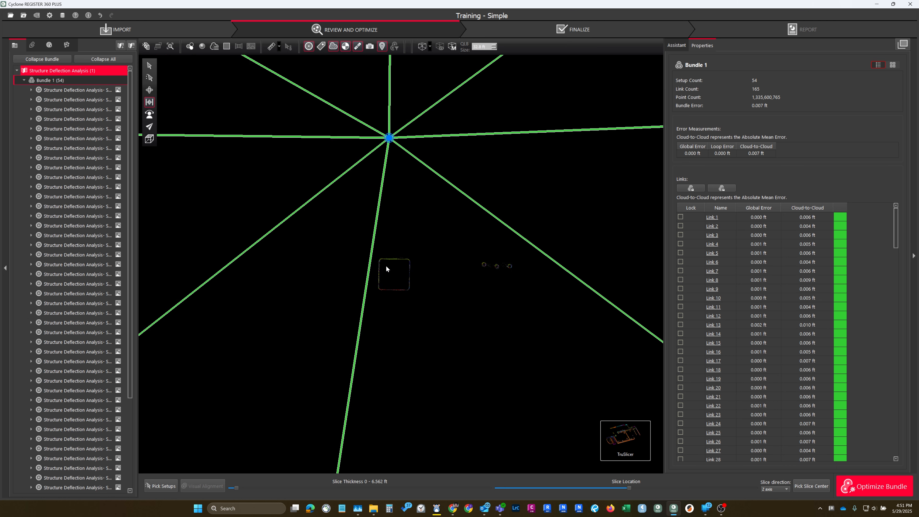
scroll(388, 267, "up", 8)
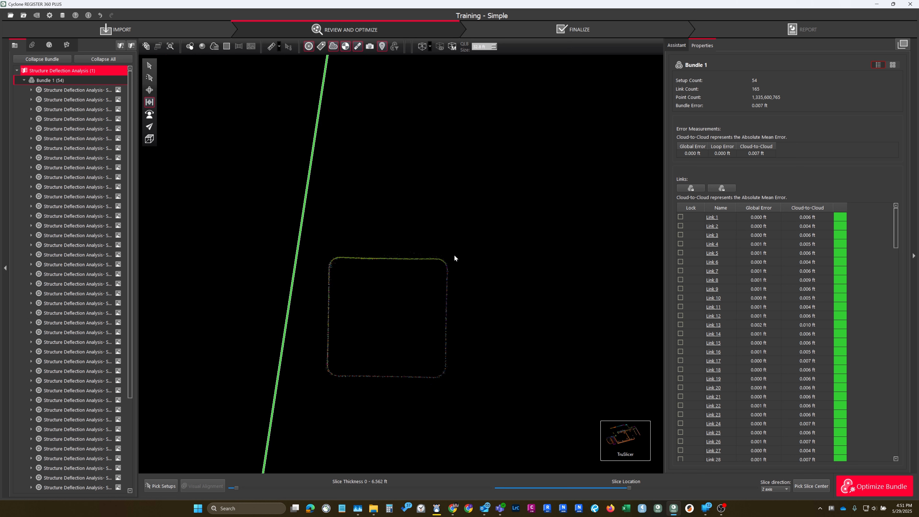
scroll(436, 337, "down", 3)
scroll(441, 316, "up", 5)
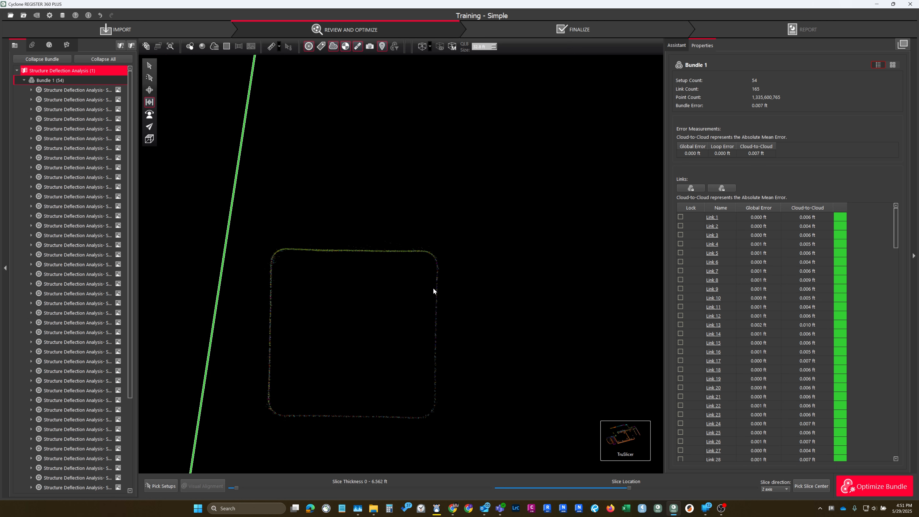
- Examine the sliced wall lines at the building's inner corner and at a far outer corner for agreement between the scans
scroll(434, 289, "down", 10)
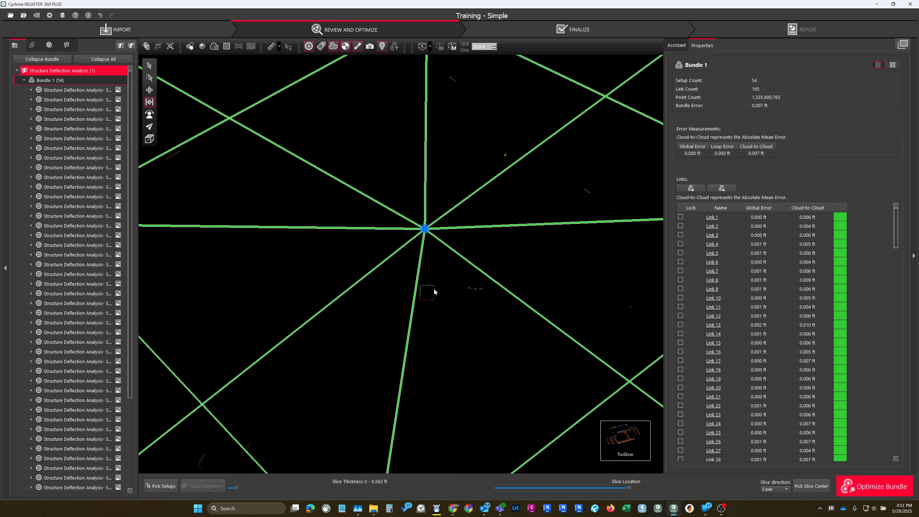
scroll(437, 288, "down", 6)
scroll(482, 174, "up", 4)
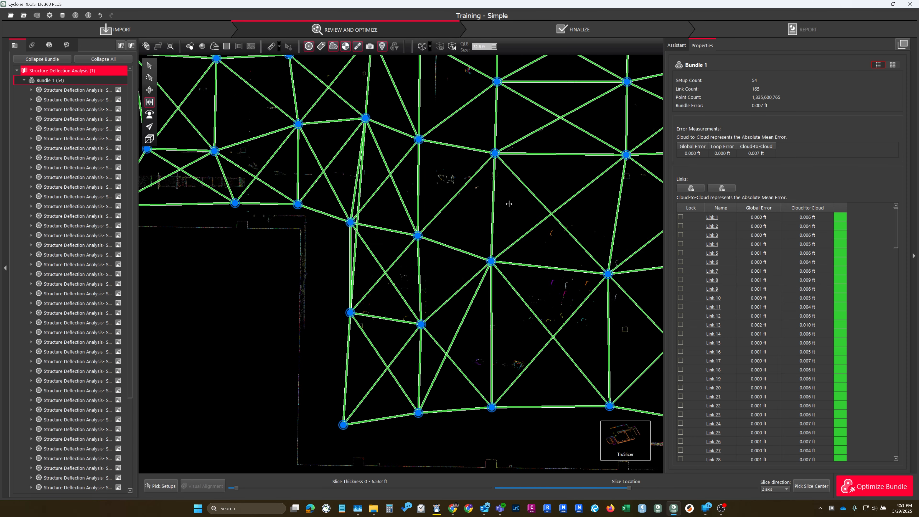
scroll(416, 203, "up", 5)
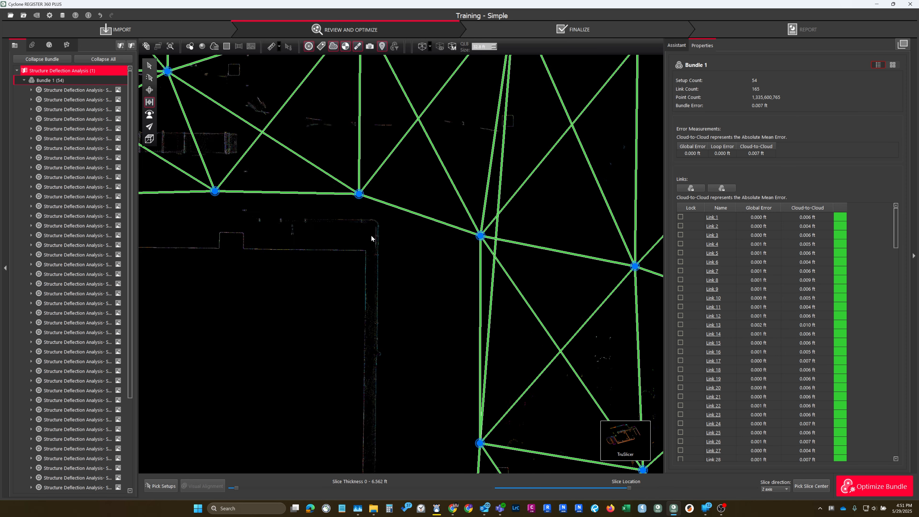
scroll(386, 262, "up", 6)
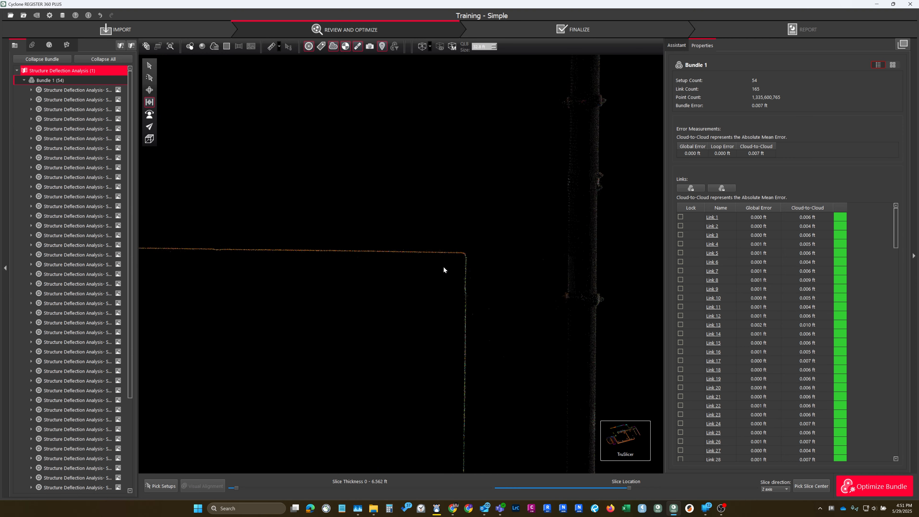
scroll(401, 235, "down", 12)
scroll(392, 260, "up", 10)
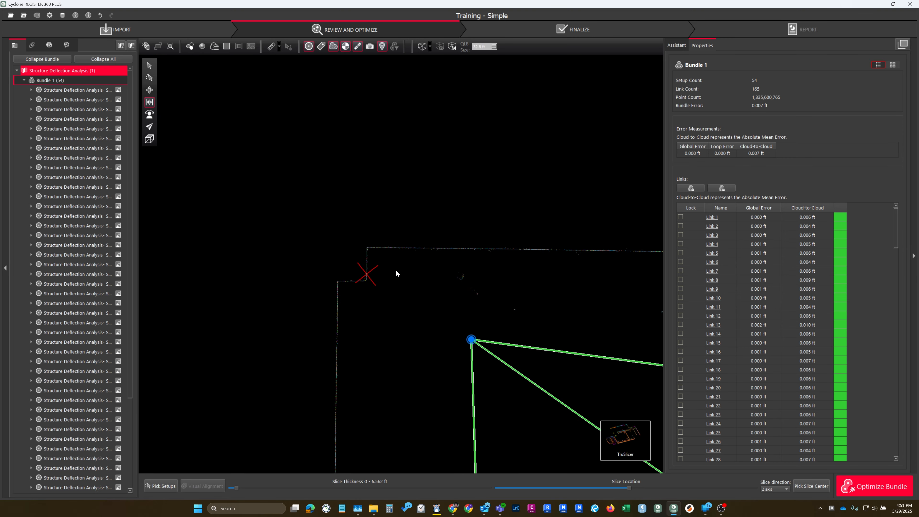
scroll(376, 265, "up", 4)
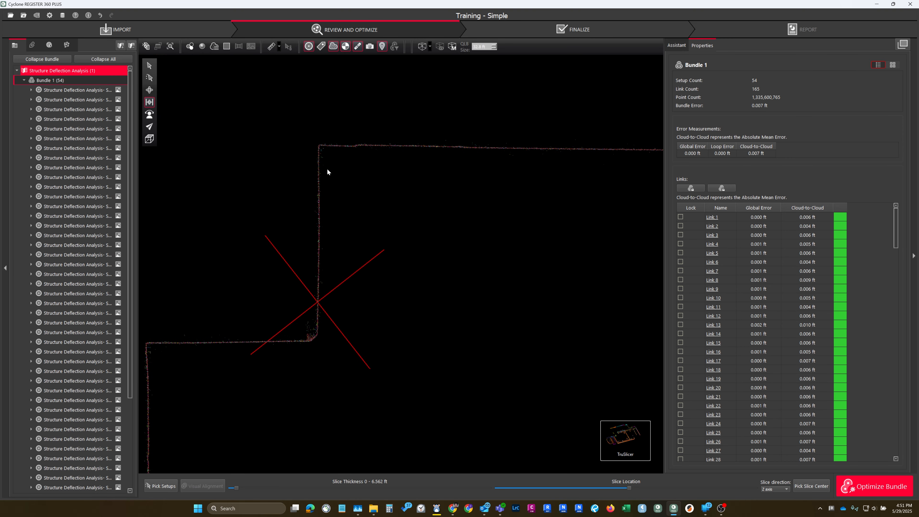
scroll(325, 273, "down", 10)
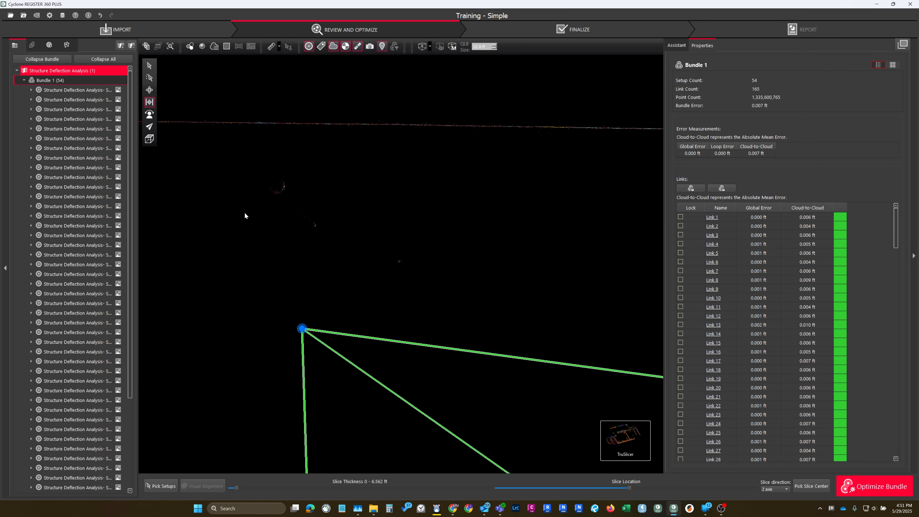
middle_click_drag(369, 213, 337, 162)
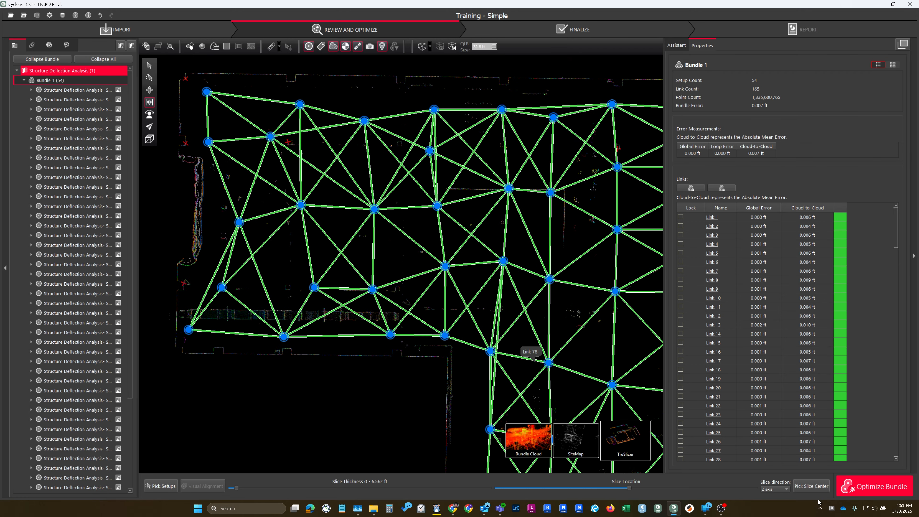
- Set the slice direction to the Y axis and examine the roof and beam profiles in the side view
left_click(778, 490)
left_click(773, 482)
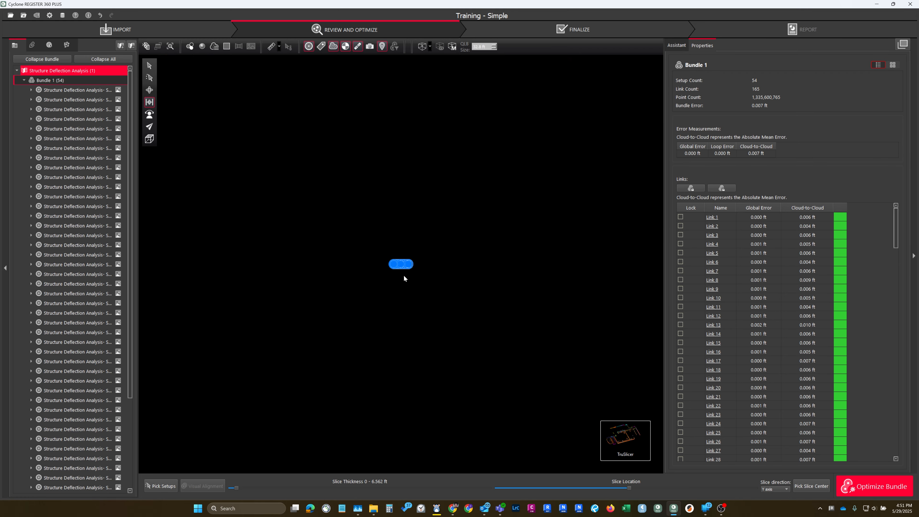
scroll(404, 271, "up", 10)
scroll(371, 196, "up", 7)
middle_click_drag(233, 190, 379, 239)
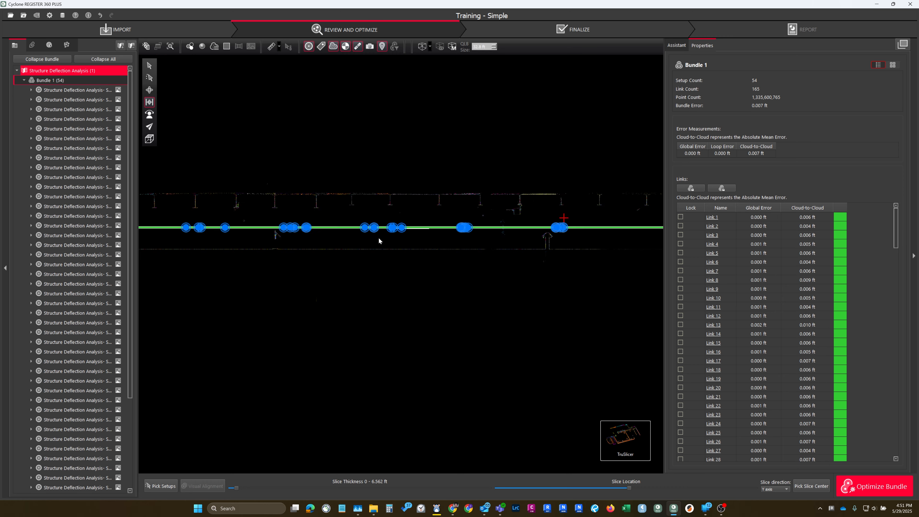
scroll(379, 240, "up", 5)
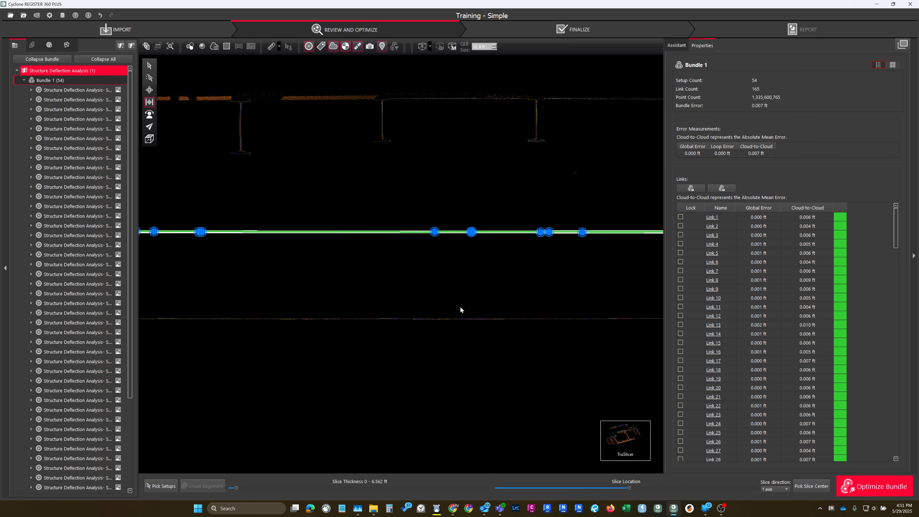
- Examine the sliced floor line and two roof beam profiles closely for agreement between the scans
scroll(461, 310, "up", 3)
scroll(374, 334, "up", 4)
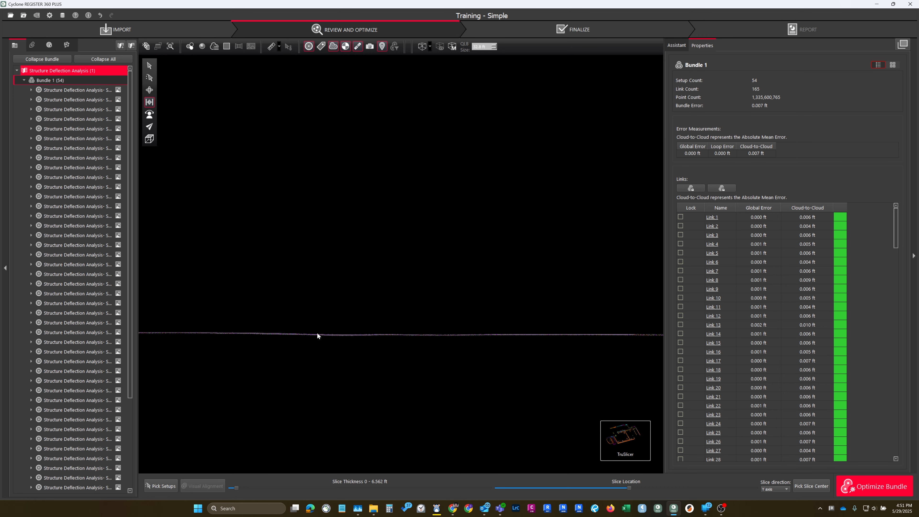
scroll(399, 337, "down", 6)
scroll(414, 145, "up", 2)
middle_click_drag(414, 145, 412, 213)
scroll(414, 187, "up", 1)
- Set the slice direction to the X axis and examine the corrugated roof deck outline for doubled lines
left_click(780, 489)
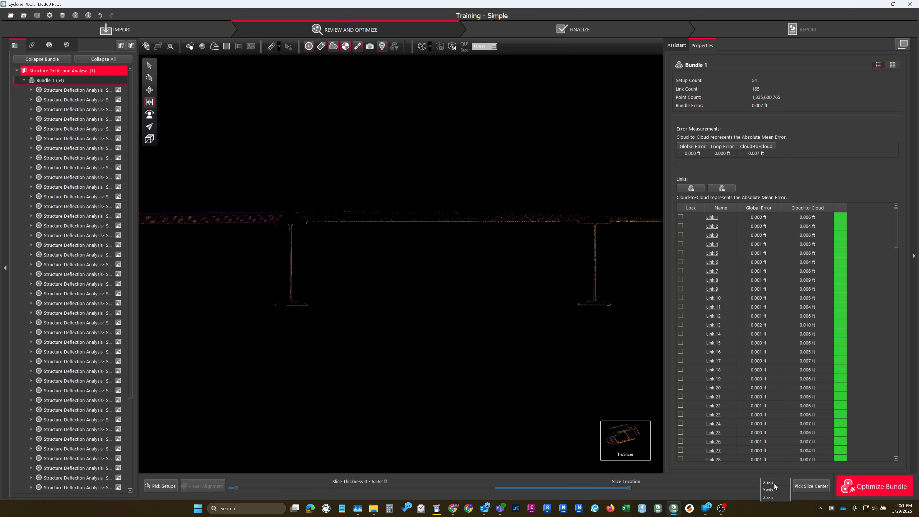
left_click(774, 484)
scroll(386, 284, "up", 5)
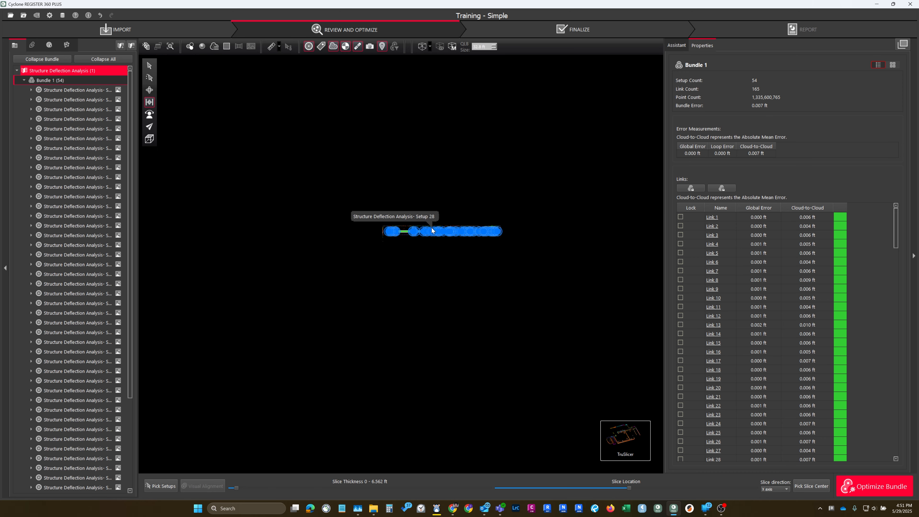
scroll(432, 230, "up", 4)
scroll(378, 181, "up", 3)
scroll(341, 214, "down", 1)
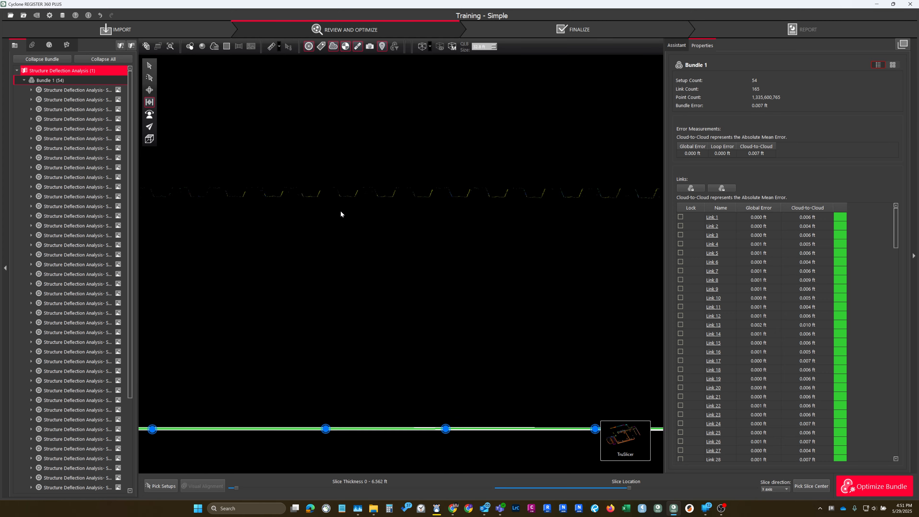
middle_click_drag(341, 213, 556, 207)
scroll(580, 200, "down", 4)
- Shift the slice location slightly along the X axis and examine the beam face, roof deck and floor line
left_click_drag(629, 488, 638, 488)
middle_click_drag(570, 190, 414, 220)
scroll(414, 221, "up", 4)
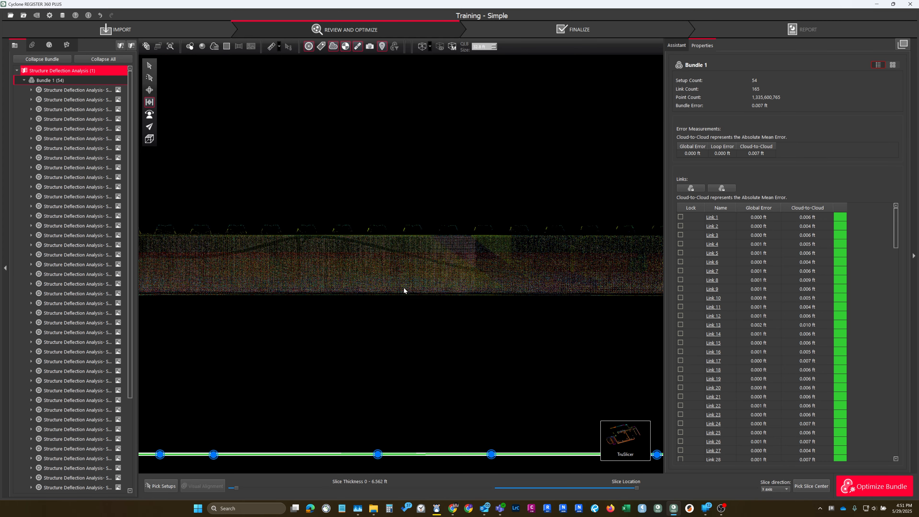
scroll(437, 238, "down", 3)
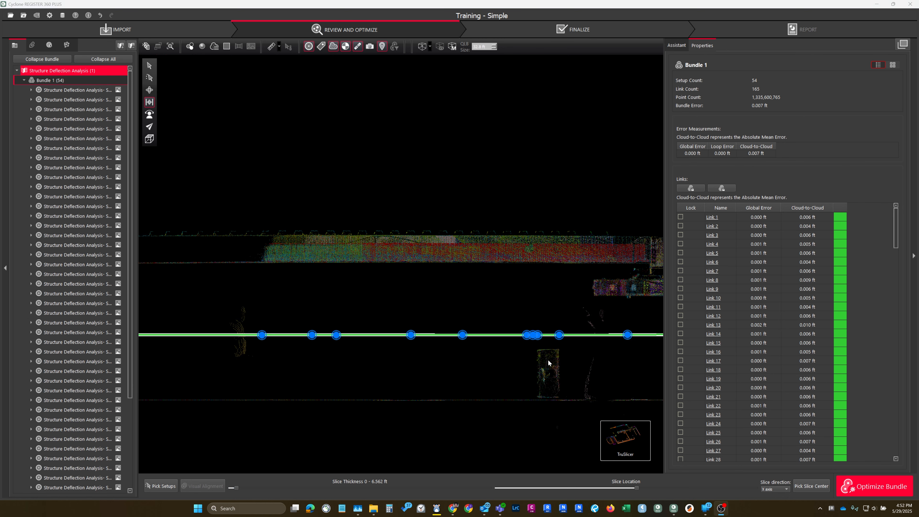
middle_click_drag(498, 325, 486, 270)
- Return to the SiteMap and review Bundle 1's overlap, strength and cloud-to-cloud quality summary before restoring the detailed link table
left_click(573, 437)
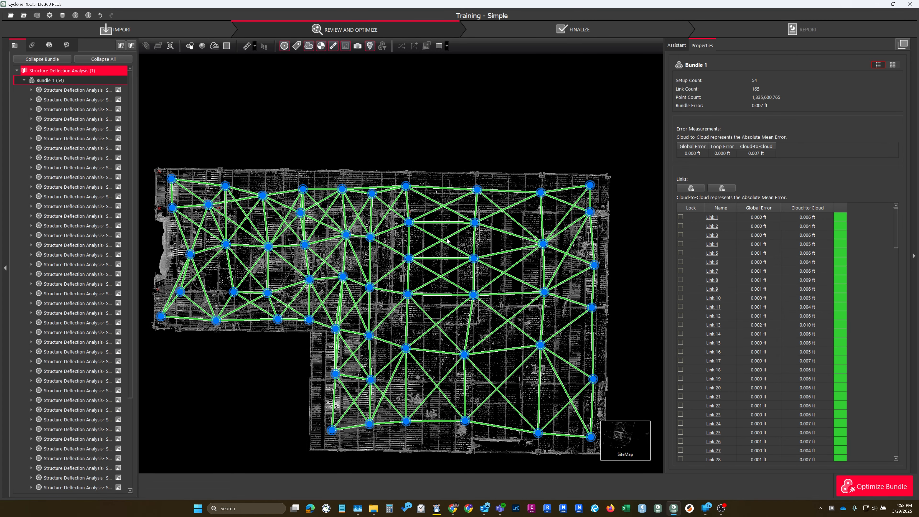
left_click_drag(482, 257, 514, 208)
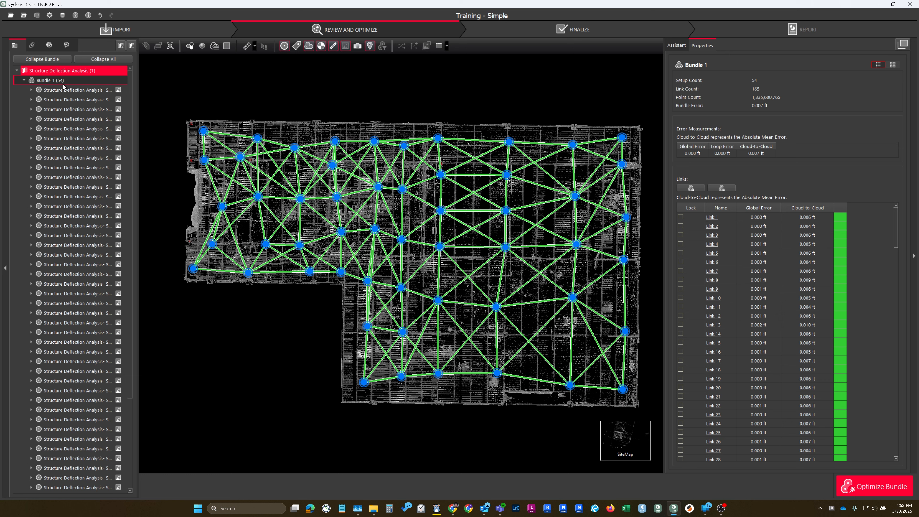
left_click(893, 65)
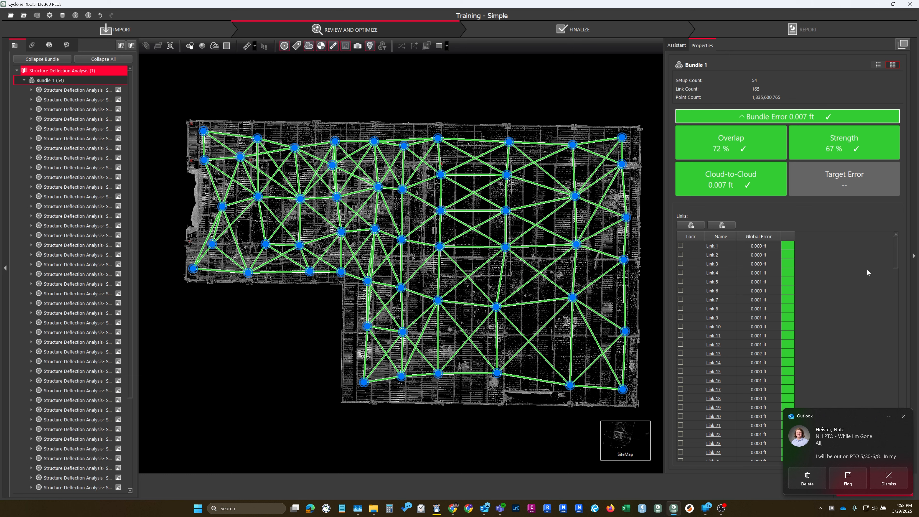
left_click(904, 416)
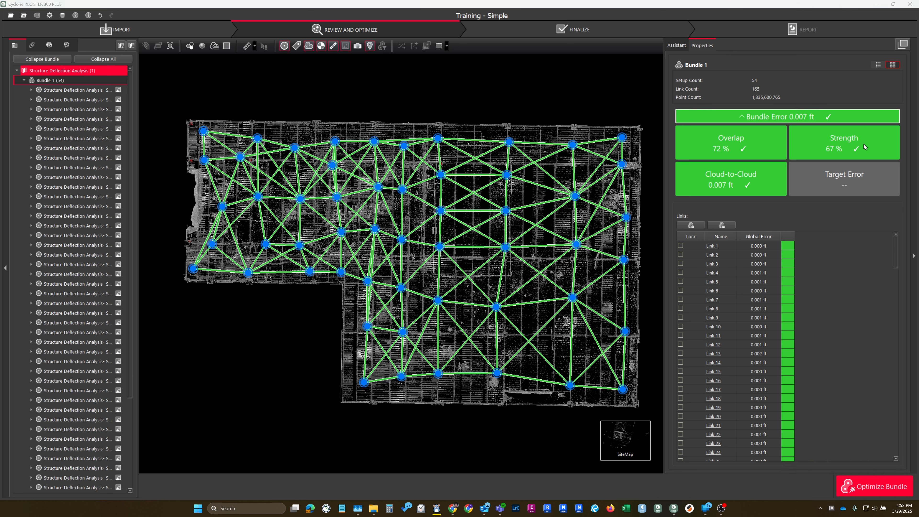
left_click(879, 65)
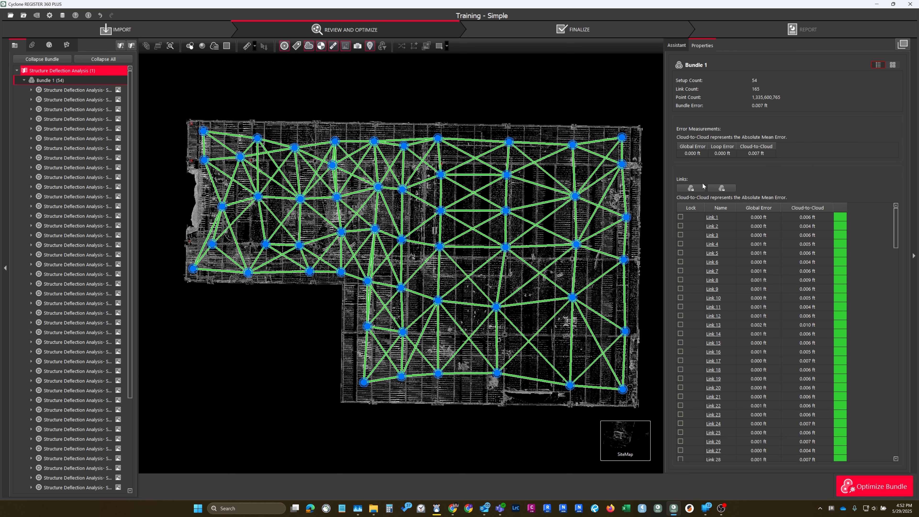
- Examine the network of links between the setups across the wider part of the building in the SiteMap
left_click_drag(566, 204, 562, 224)
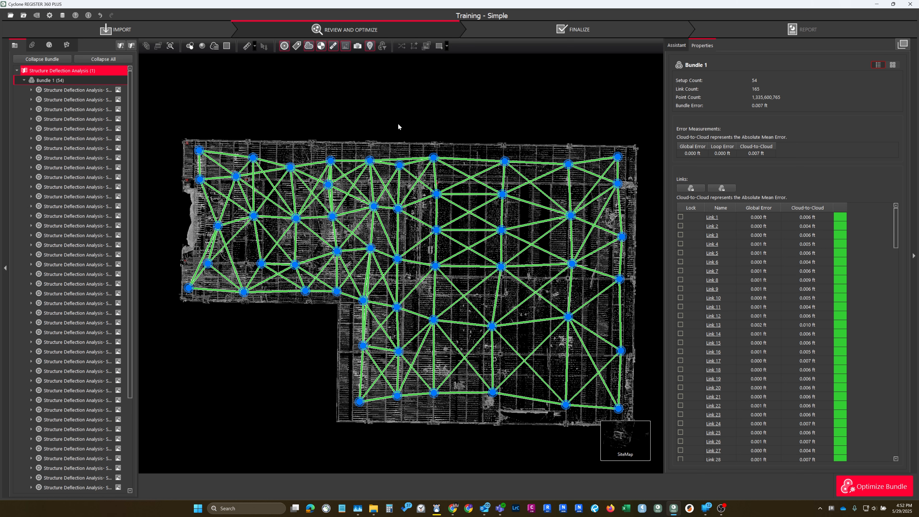
left_click_drag(376, 231, 304, 219)
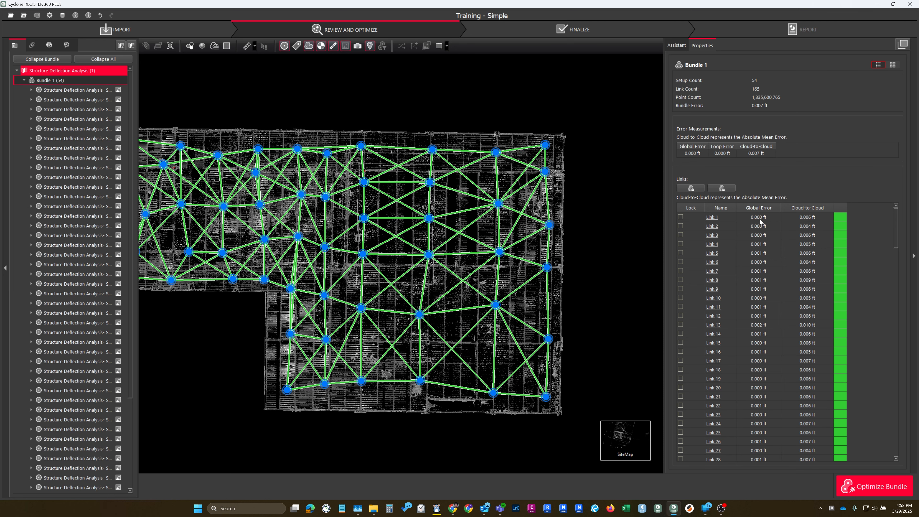
scroll(518, 237, "up", 1)
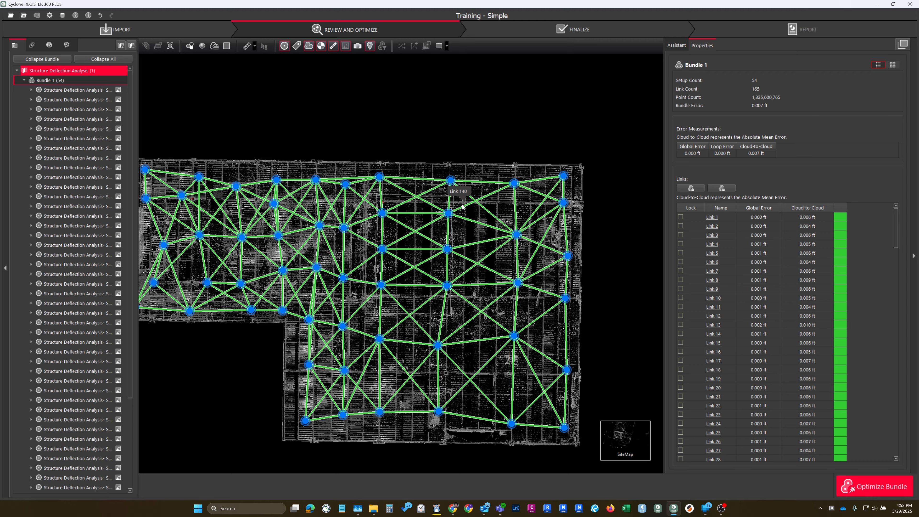
scroll(462, 209, "up", 3)
scroll(462, 208, "up", 2)
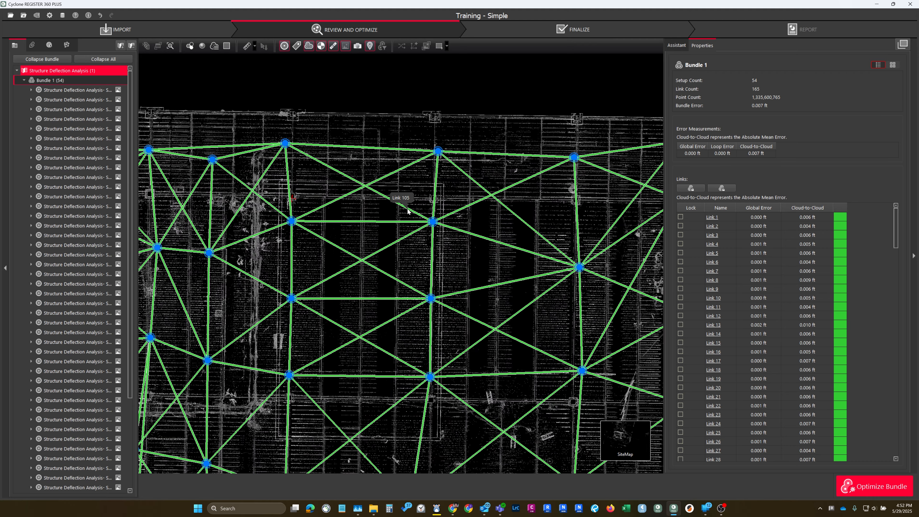
scroll(408, 211, "down", 2)
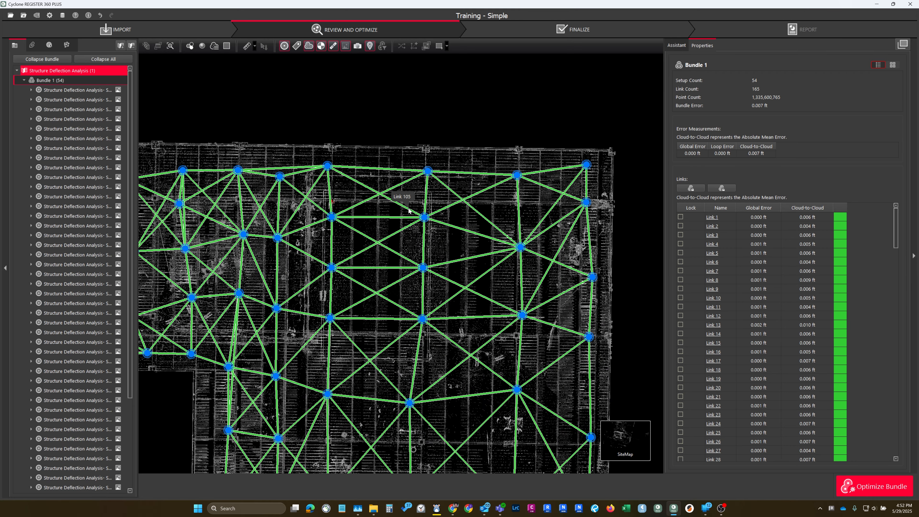
scroll(408, 210, "down", 1)
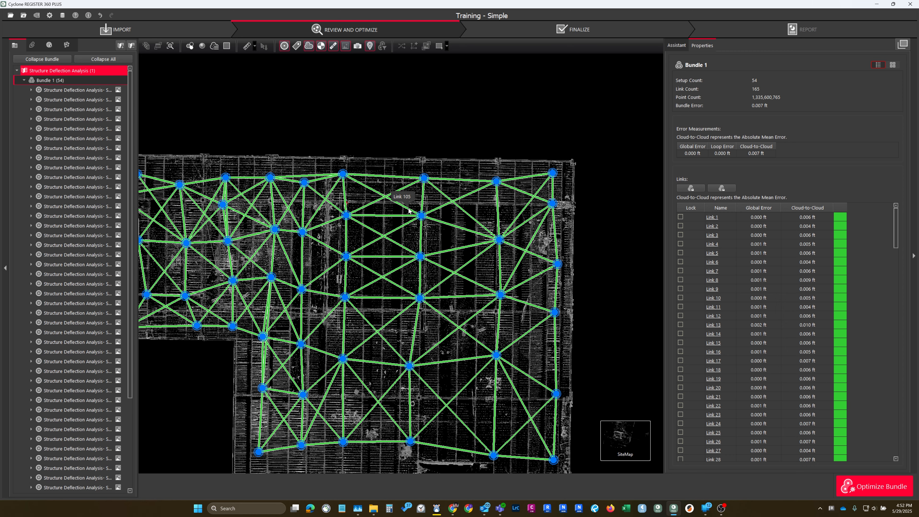
left_click_drag(389, 233, 442, 211)
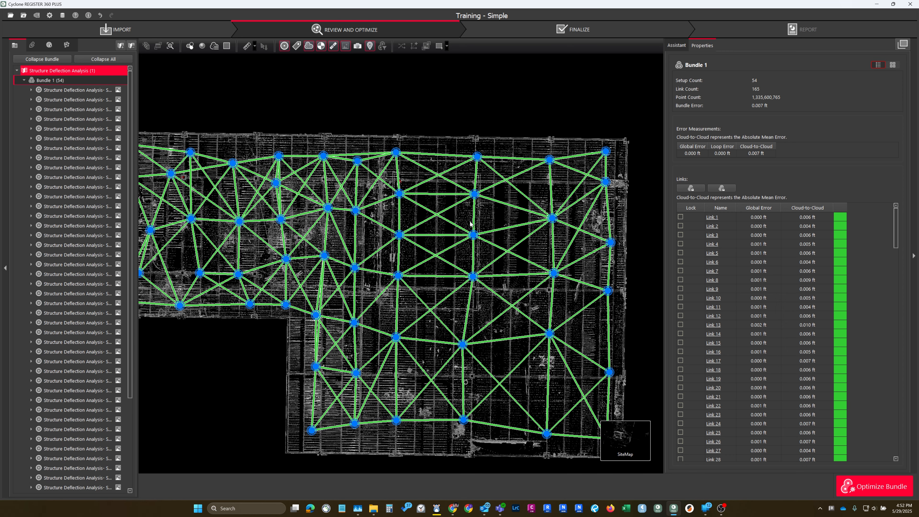
- Sort the bundle's link table by global error, largest first, and by cloud-to-cloud error, smallest first
left_click(759, 210)
left_click(760, 209)
scroll(512, 229, "down", 2)
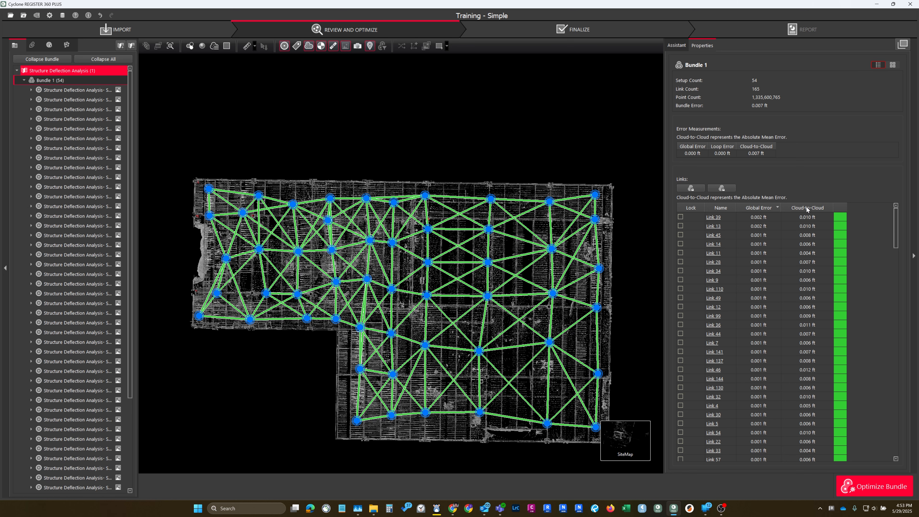
- Select Link 100 in the SiteMap and examine its overlap percentage and error measurements
scroll(503, 249, "up", 10)
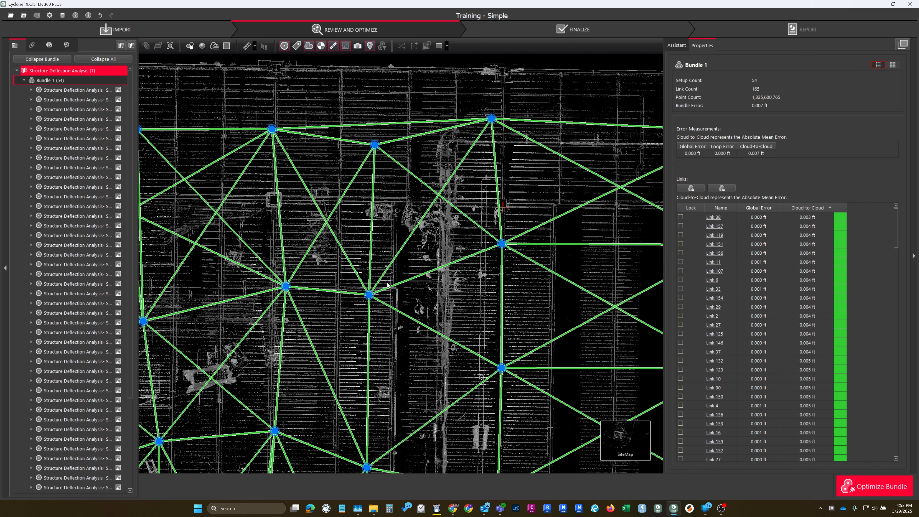
left_click(398, 283)
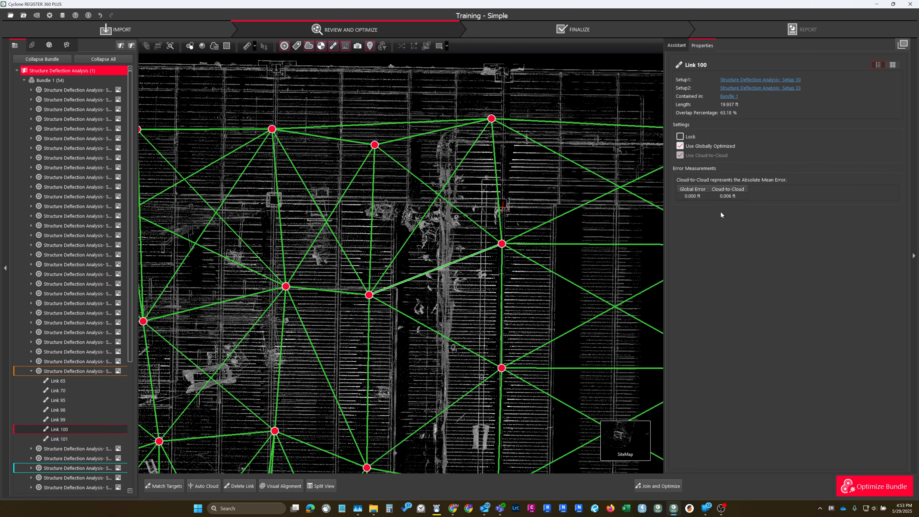
left_click_drag(482, 271, 424, 297)
scroll(426, 255, "up", 2)
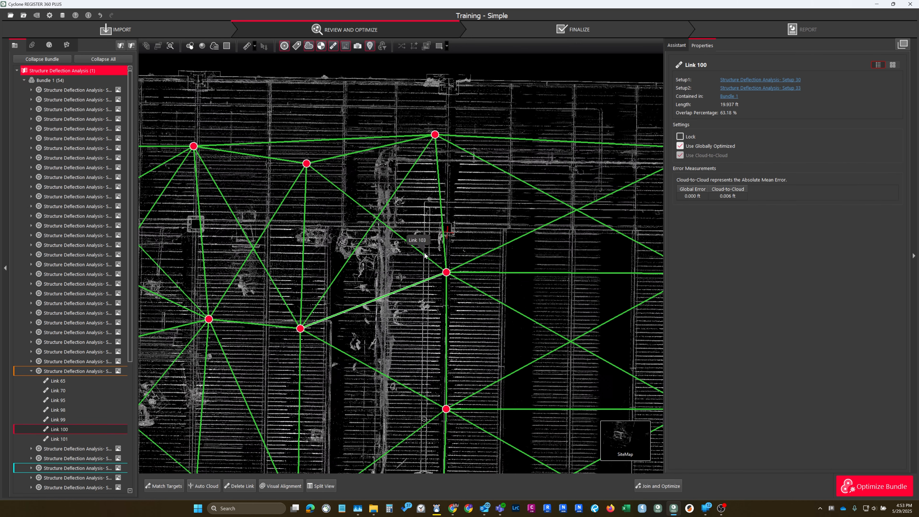
left_click_drag(426, 255, 454, 235)
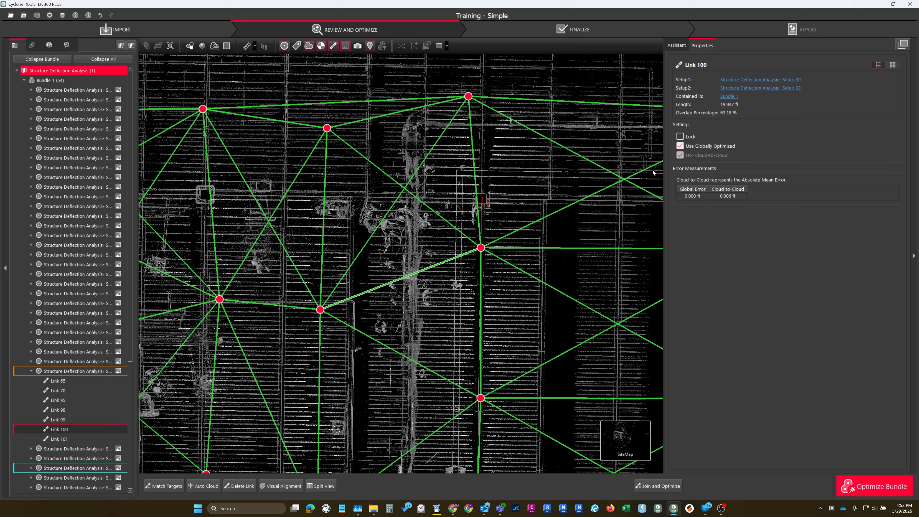
scroll(470, 216, "down", 5)
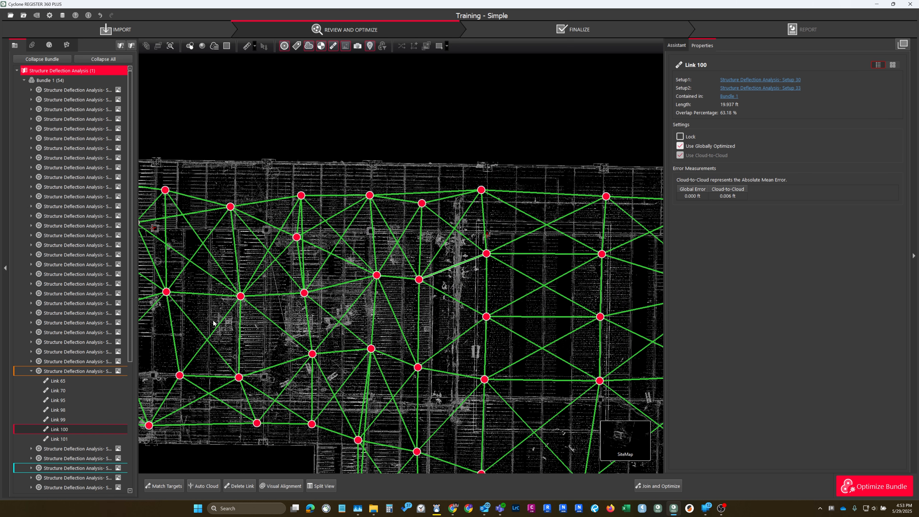
- Collapse the expanded setup's link list and reselect Bundle 1 to show the whole bundle's properties
left_click(31, 371)
left_click_drag(351, 280, 370, 234)
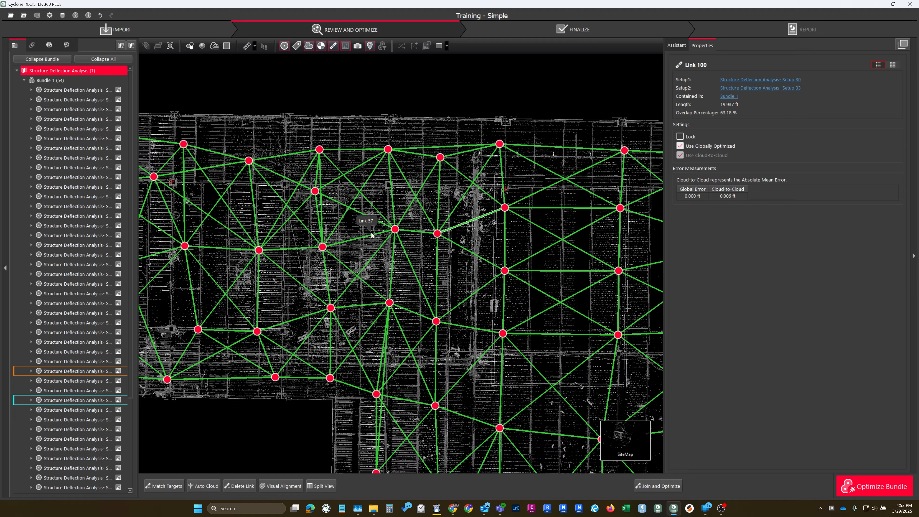
scroll(369, 234, "down", 2)
left_click(51, 80)
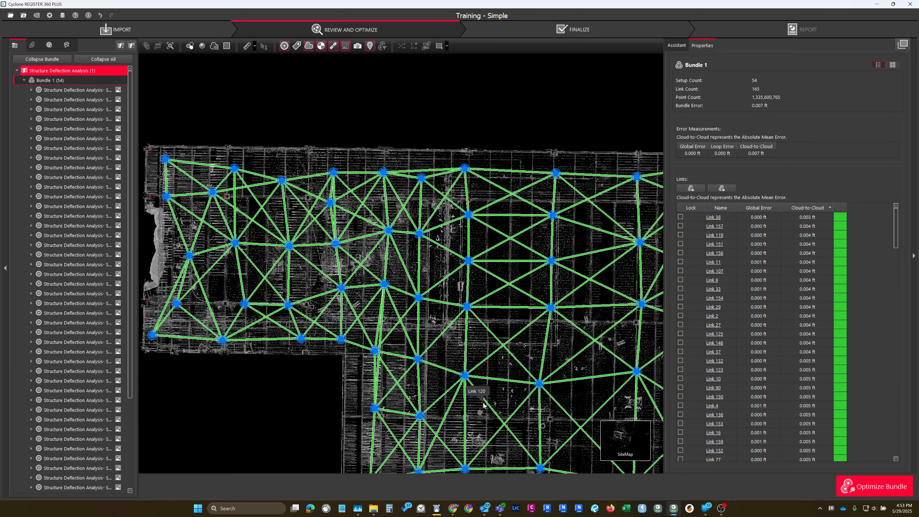
- Select Structure Deflection Analysis- Setup 26 and Setup 38 together, near the lower edge of the building in the SiteMap
scroll(453, 341, "up", 4)
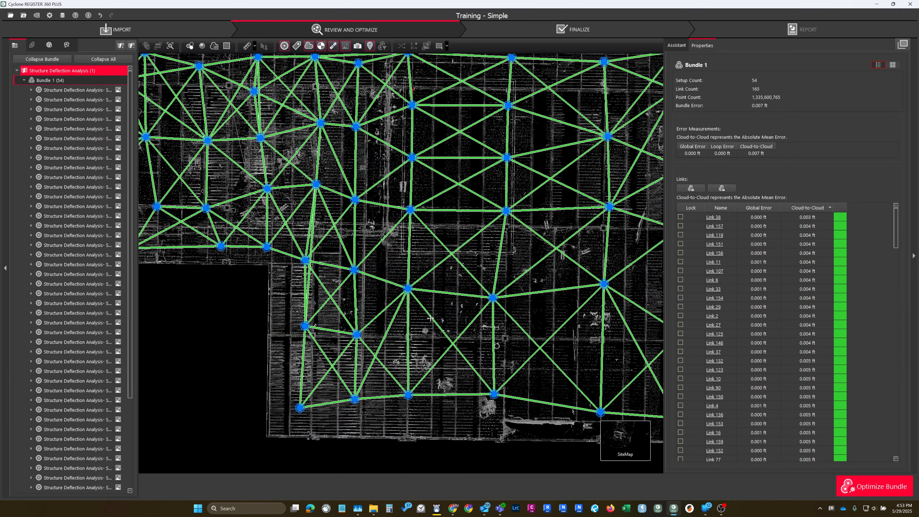
scroll(451, 301, "down", 2)
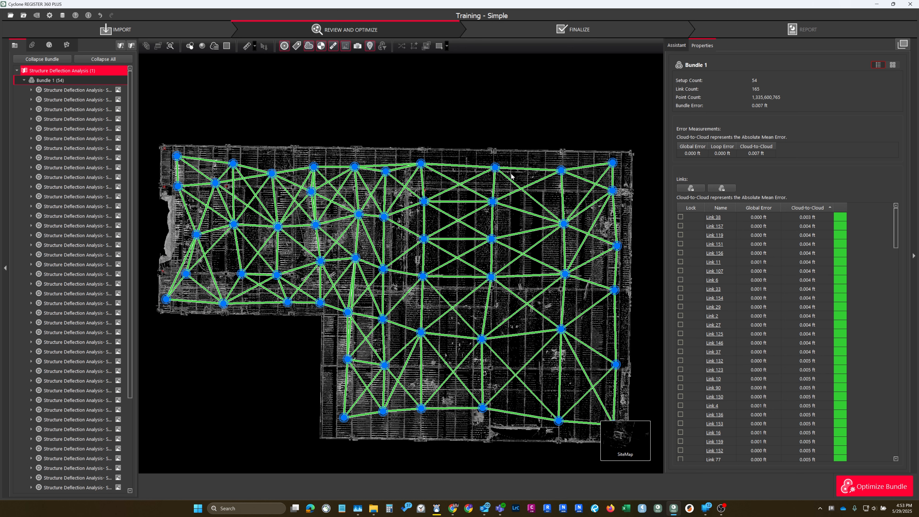
left_click_drag(532, 265, 508, 235)
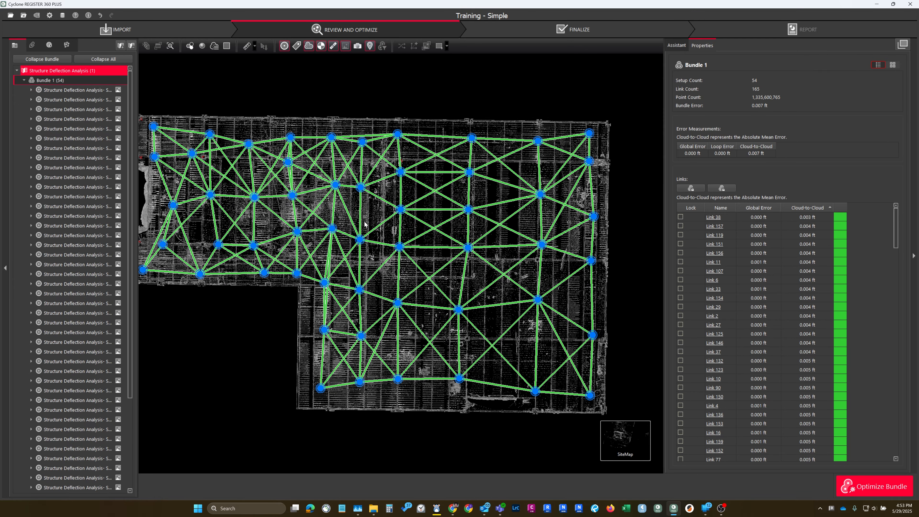
scroll(364, 224, "up", 5)
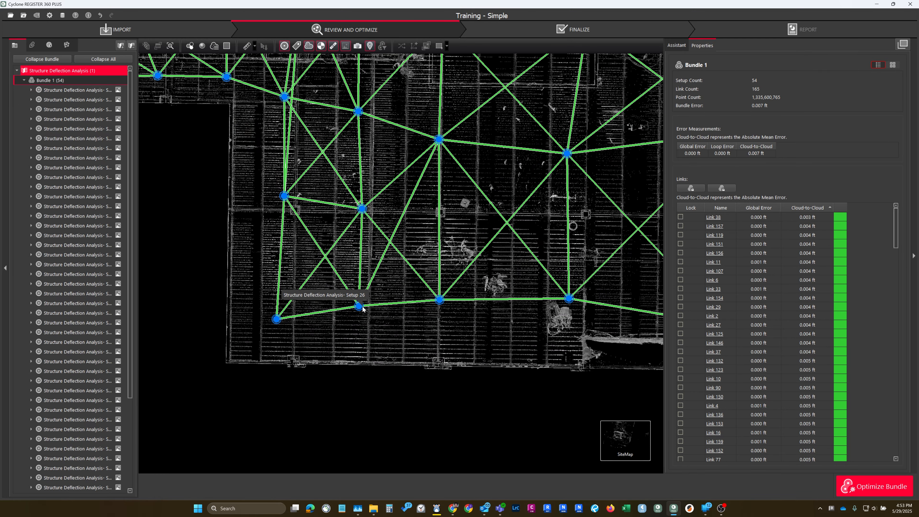
left_click(362, 308)
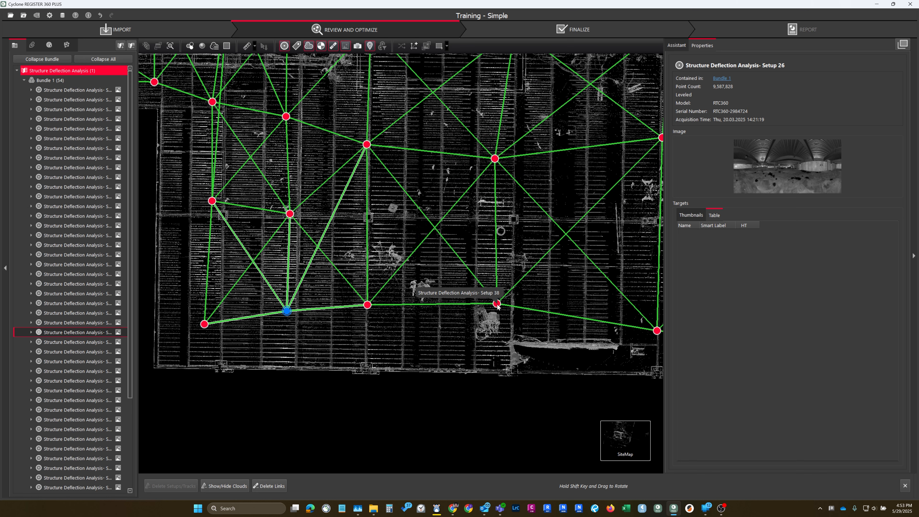
left_click(497, 304, "ctrl")
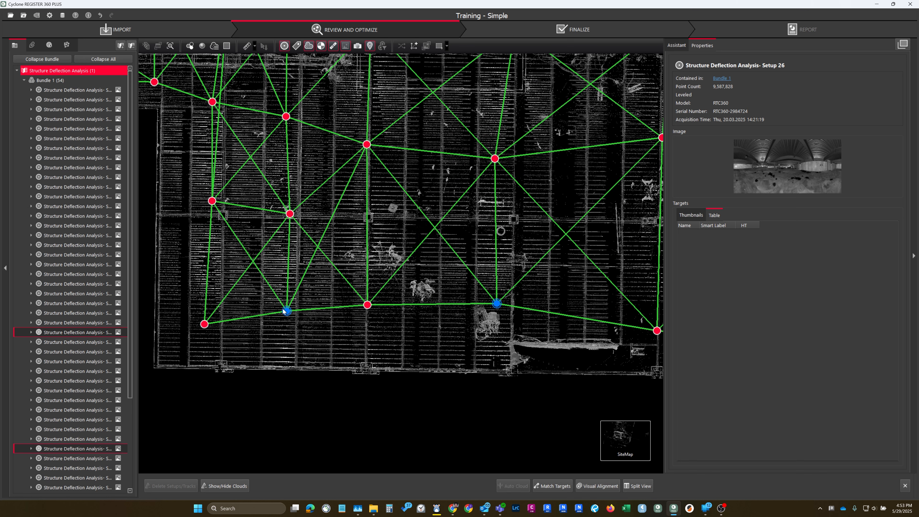
- Open the two selected setups in Visual Alignment and examine in top view how their point clouds match at walls and columns
left_click(597, 486)
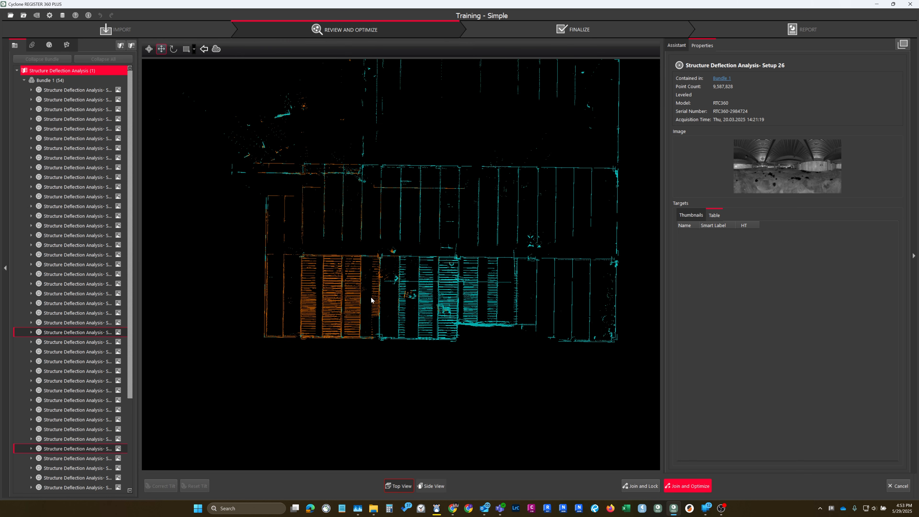
left_click_drag(371, 300, 363, 327)
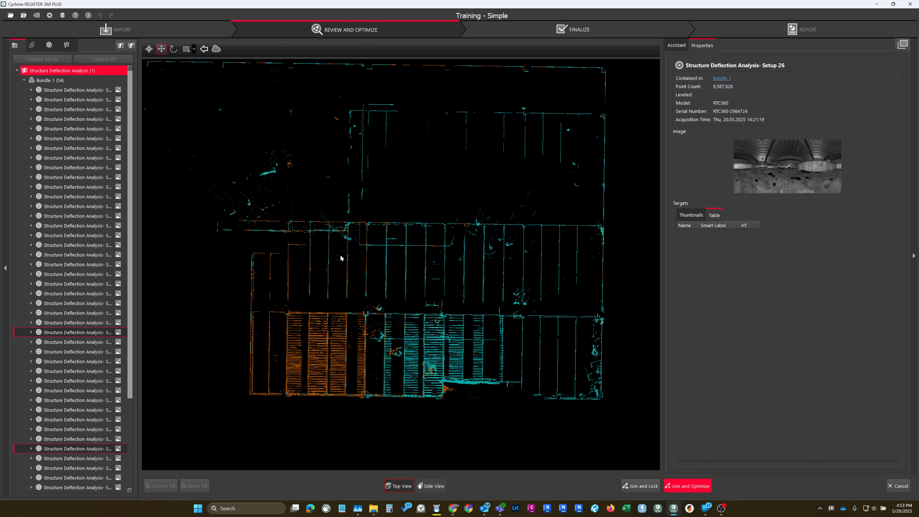
scroll(347, 254, "up", 8)
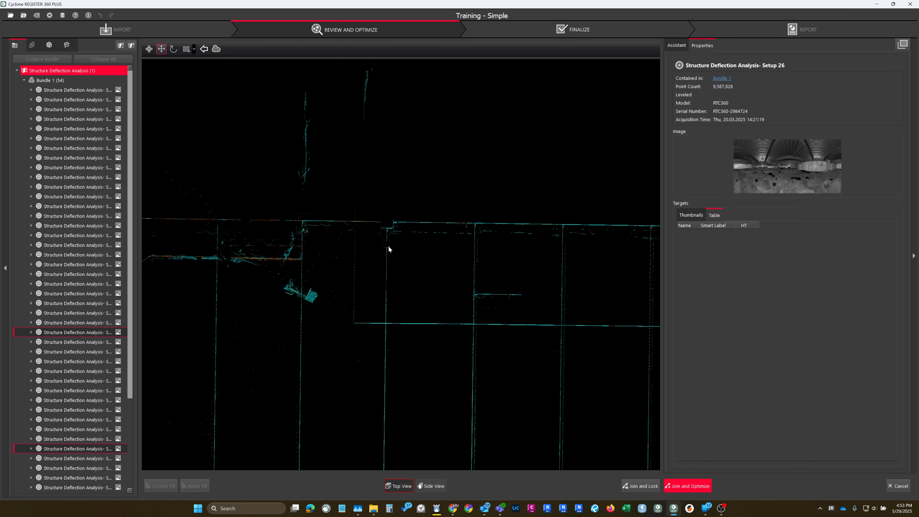
scroll(333, 225, "down", 8)
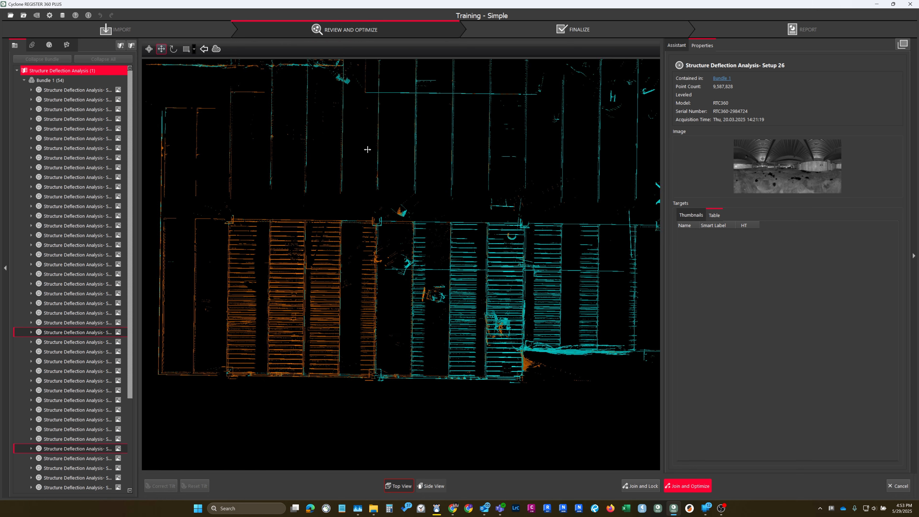
scroll(303, 195, "up", 10)
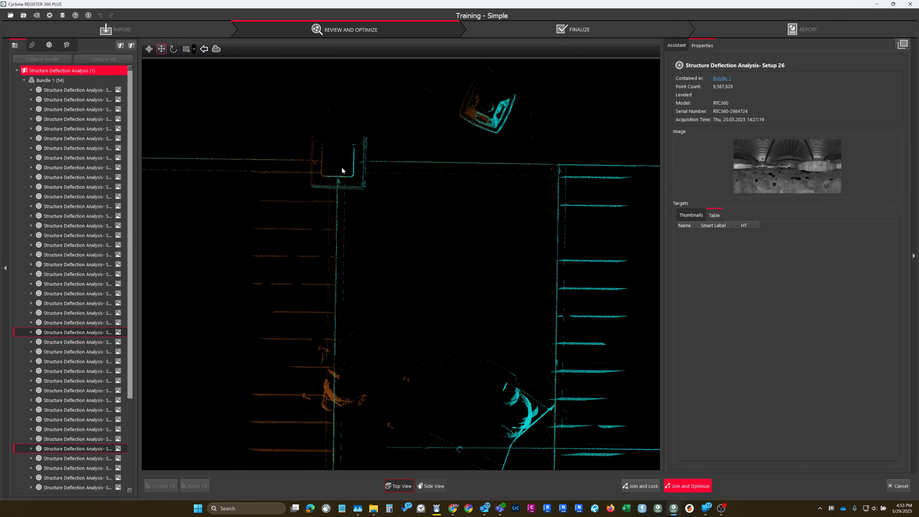
scroll(405, 251, "up", 5)
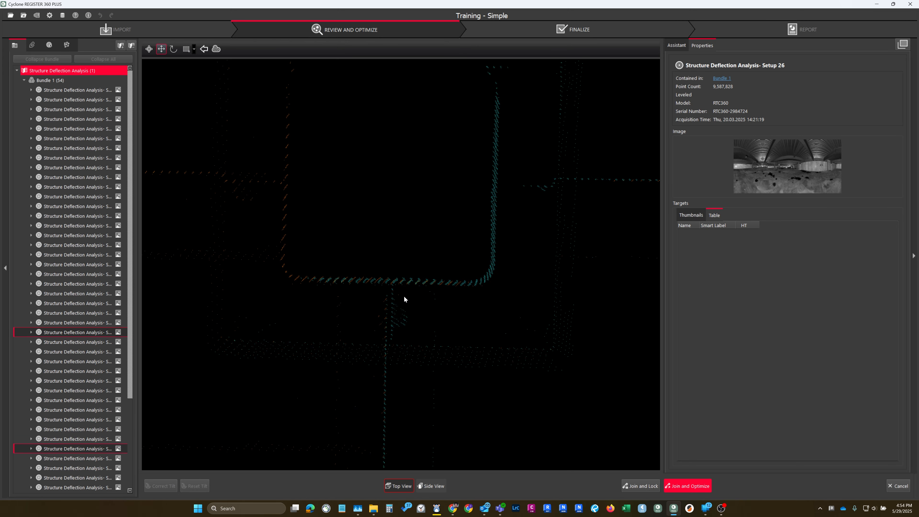
scroll(403, 296, "down", 4)
scroll(399, 305, "up", 3)
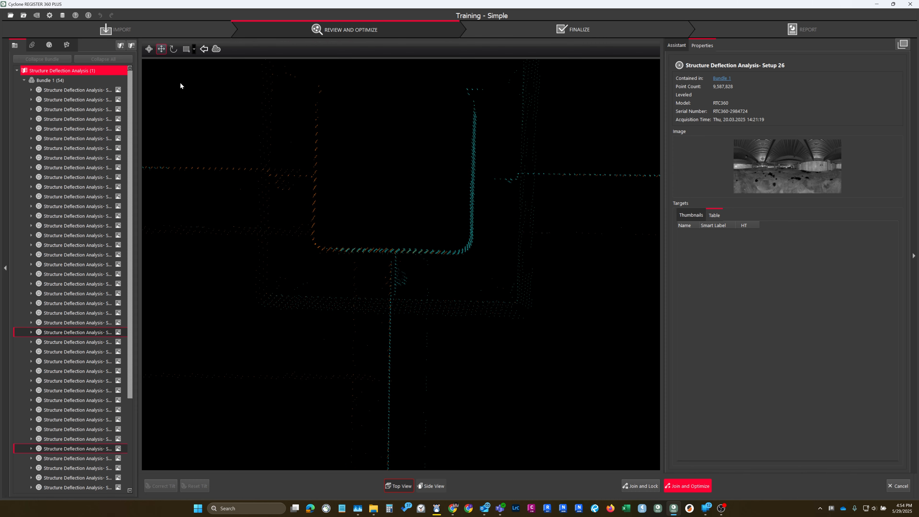
left_click(174, 48)
left_click_drag(393, 254, 548, 349)
left_click(908, 485)
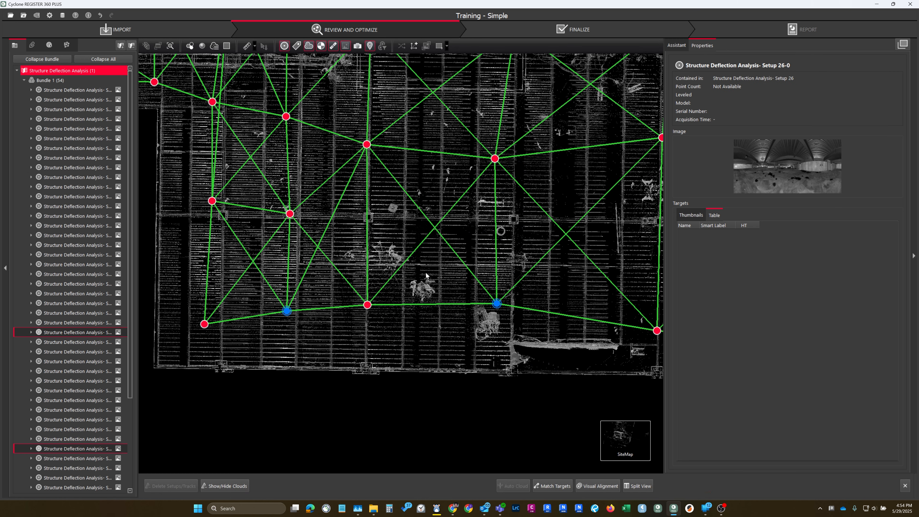
- Link Setup 26 and Setup 38 with Join and Optimize in Visual Alignment, checking top and side views and accepting the registration results
left_click(601, 485)
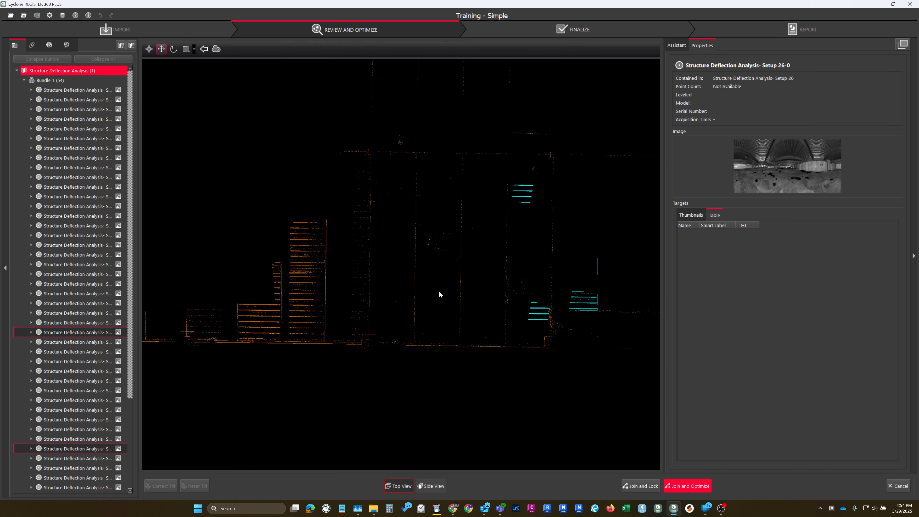
scroll(444, 328, "up", 10)
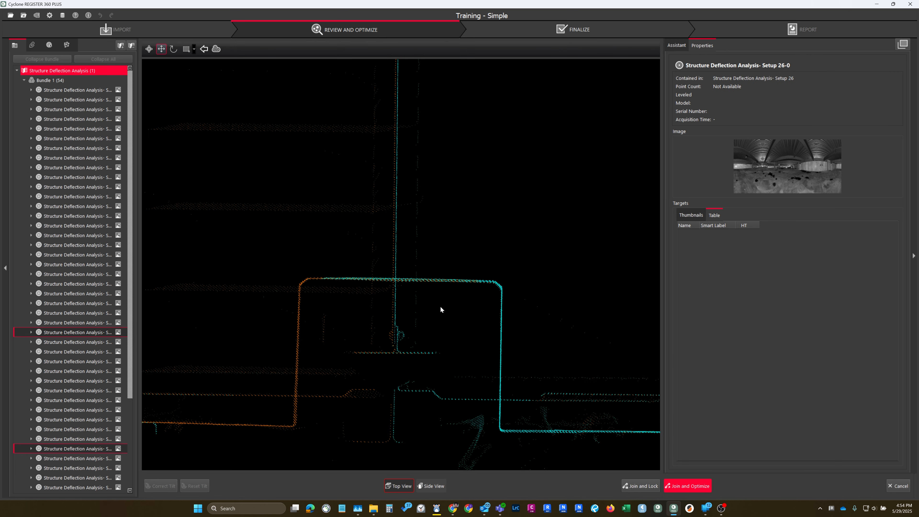
left_click(432, 485)
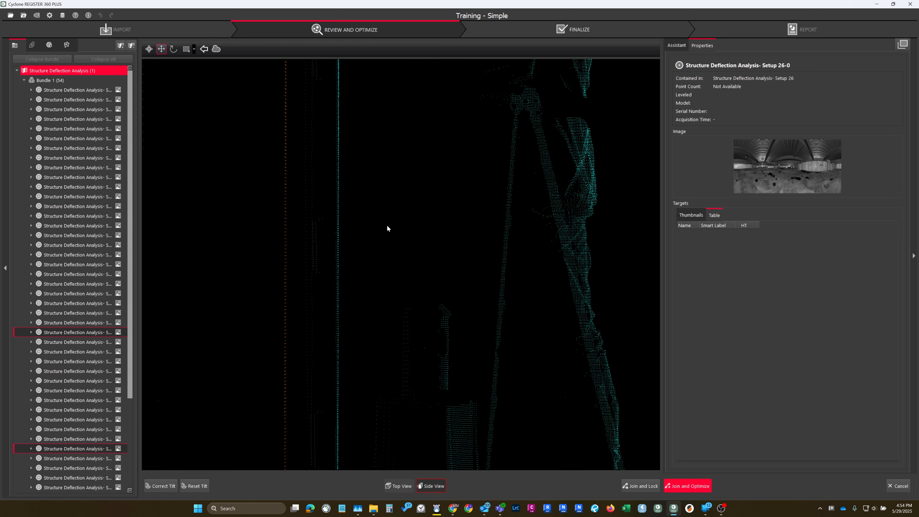
left_click(703, 490)
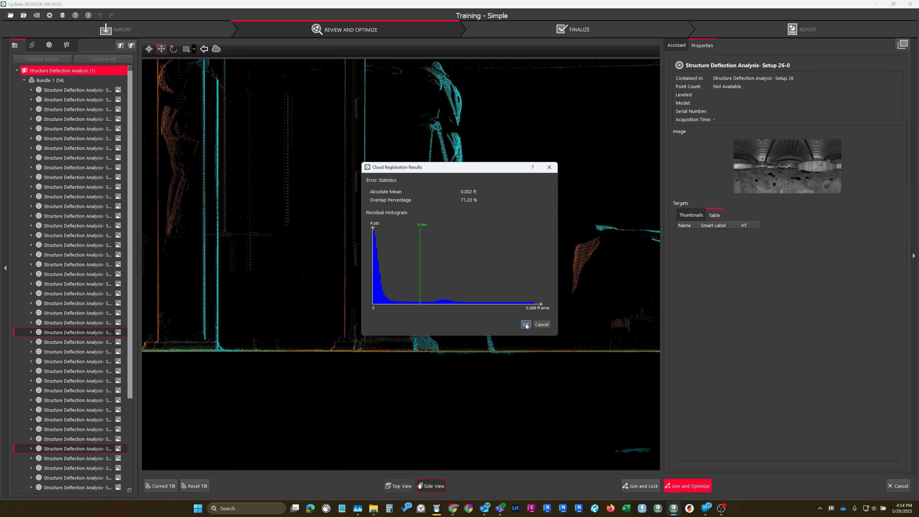
left_click(526, 325)
left_click(500, 261)
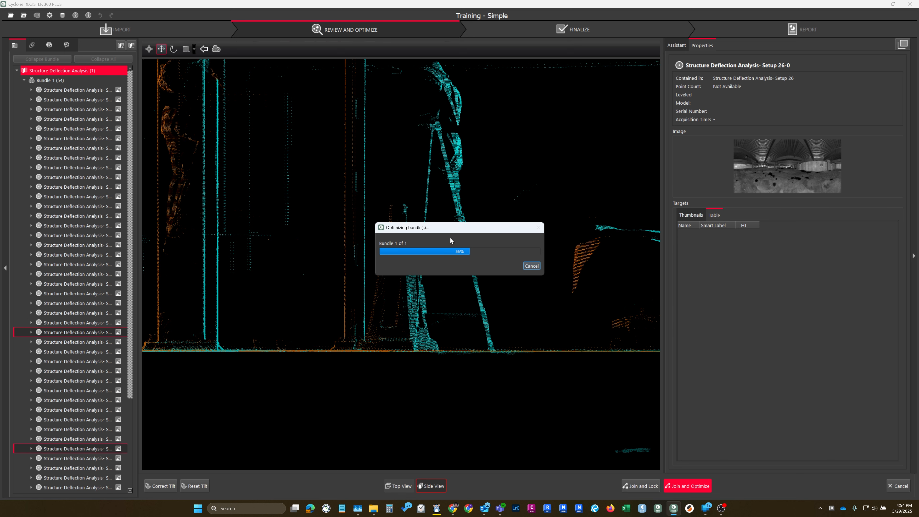
left_click_drag(375, 223, 374, 149)
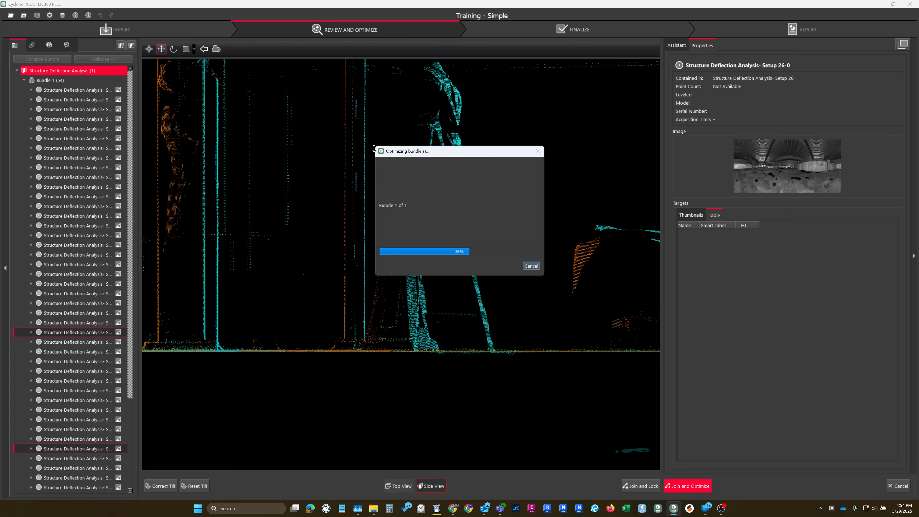
left_click_drag(374, 190, 198, 178)
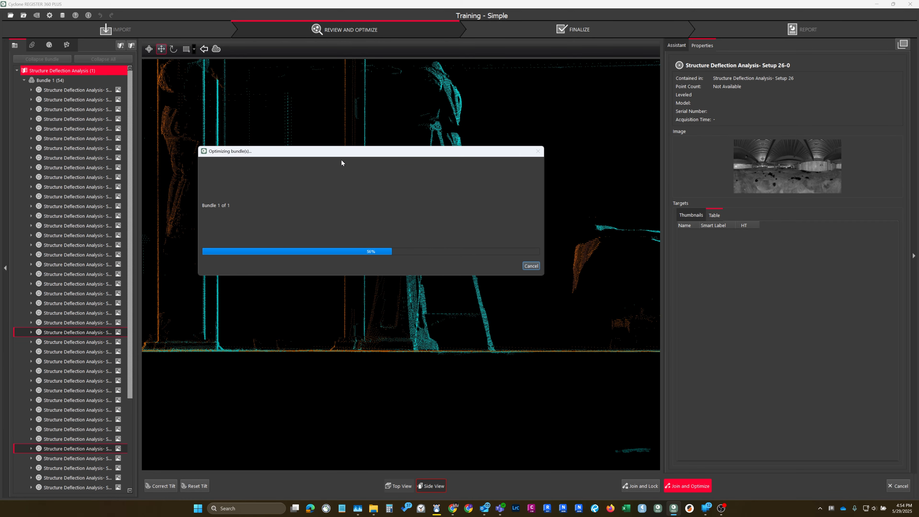
left_click_drag(349, 152, 302, 166)
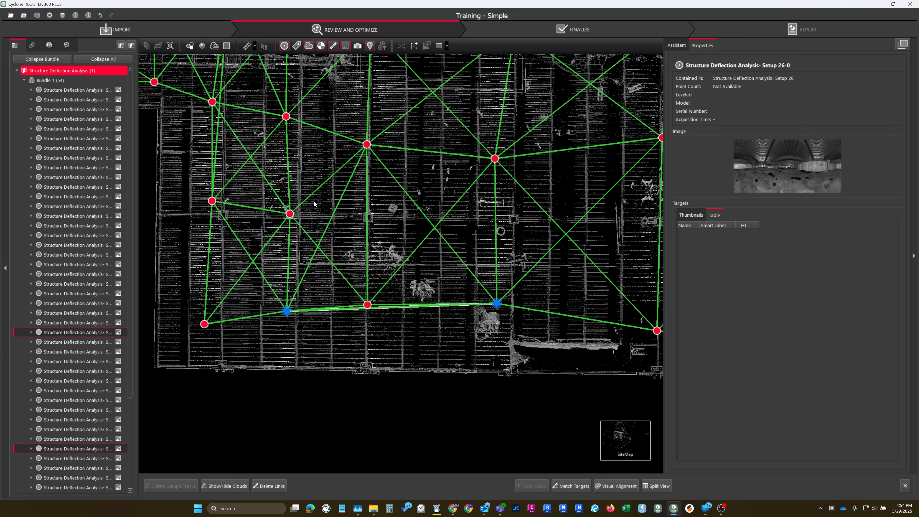
- Examine the new link between Setups 26 and 38 in the SiteMap and reselect Bundle 1 to show its properties
left_click_drag(400, 217, 371, 258)
scroll(370, 258, "down", 2)
scroll(364, 322, "up", 6)
scroll(367, 324, "down", 7)
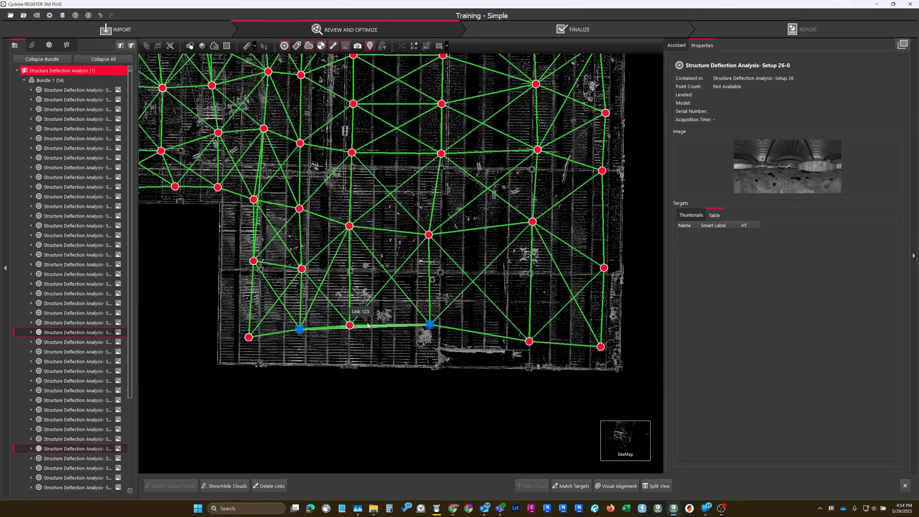
scroll(367, 323, "down", 8)
left_click_drag(367, 323, 349, 406)
scroll(349, 406, "up", 6)
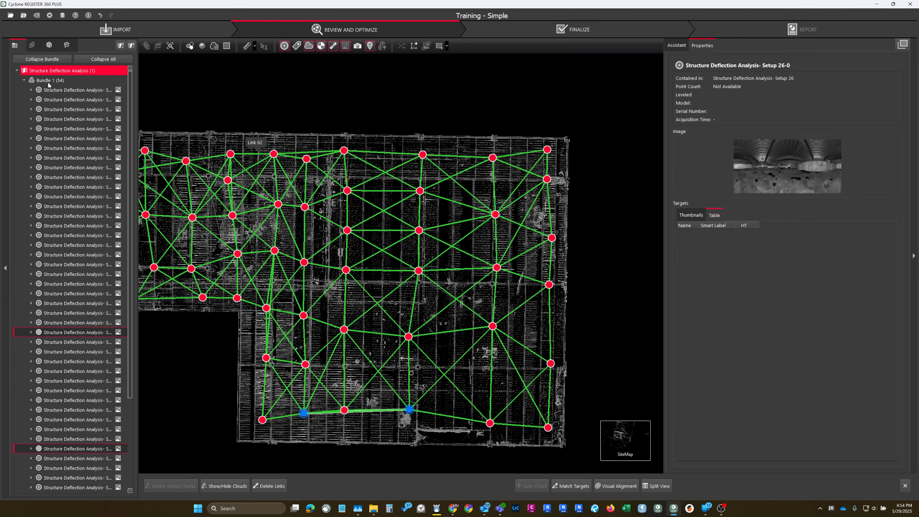
left_click(48, 83)
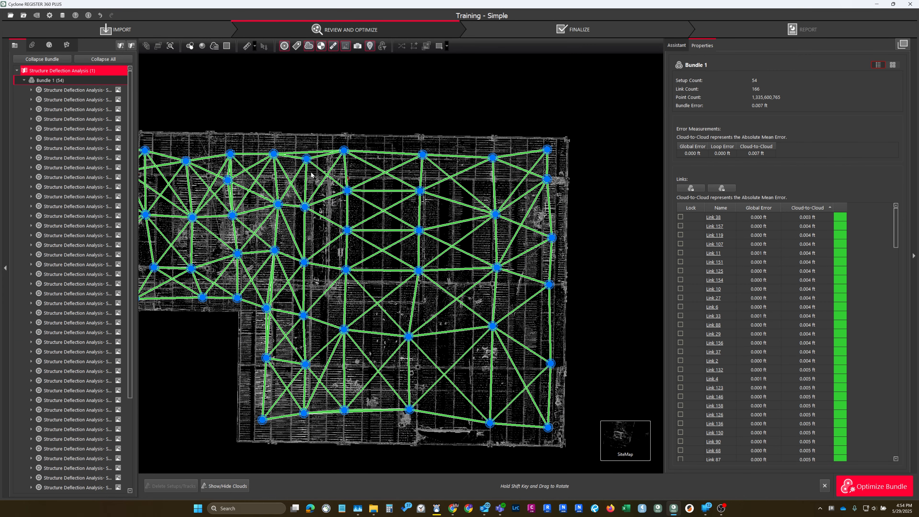
left_click_drag(312, 173, 349, 143)
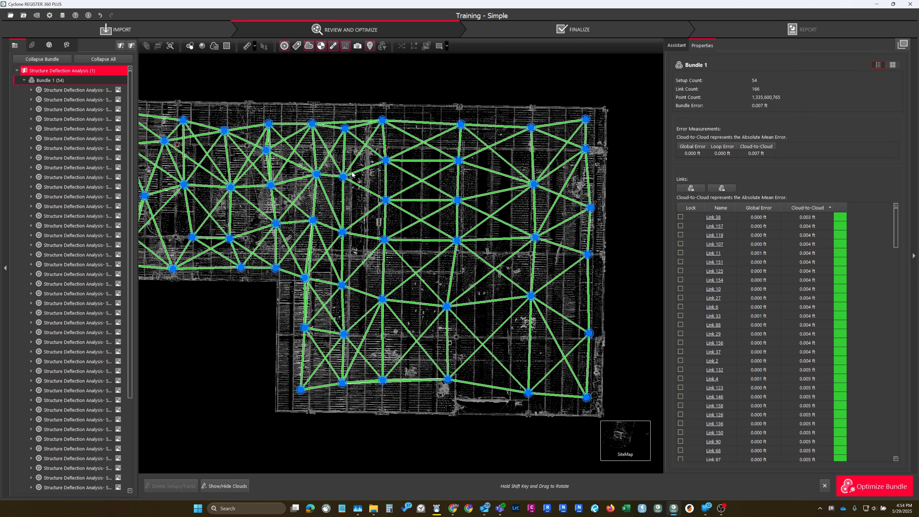
left_click_drag(352, 174, 383, 174)
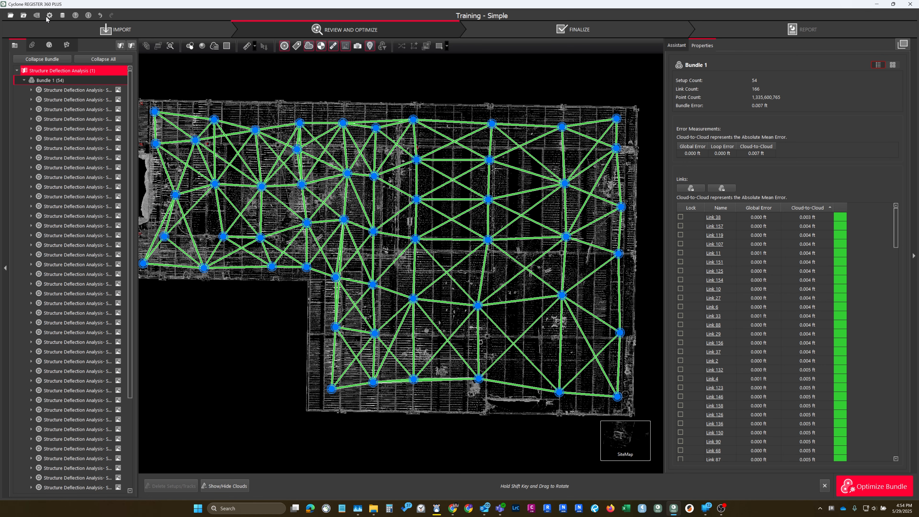
- In the link settings, set the structured link creation error limit to 0.026 ft
left_click(50, 16)
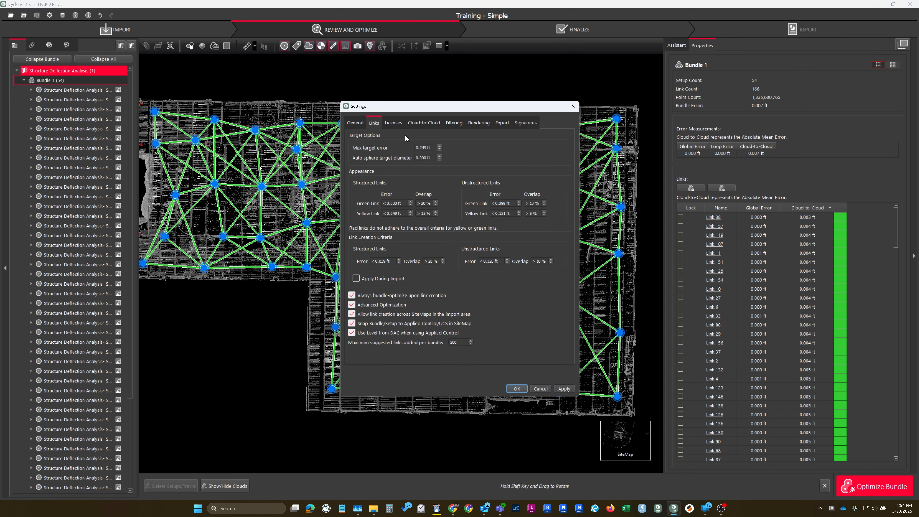
left_click(434, 123)
left_click(374, 123)
left_click(385, 262)
key("BackSpace")
key("BackSpace")
type("25")
left_click(434, 261)
- Set the structured cloud-to-cloud maximum iterations to 20 and maximum point density to 2, and apply the settings
left_click(420, 125)
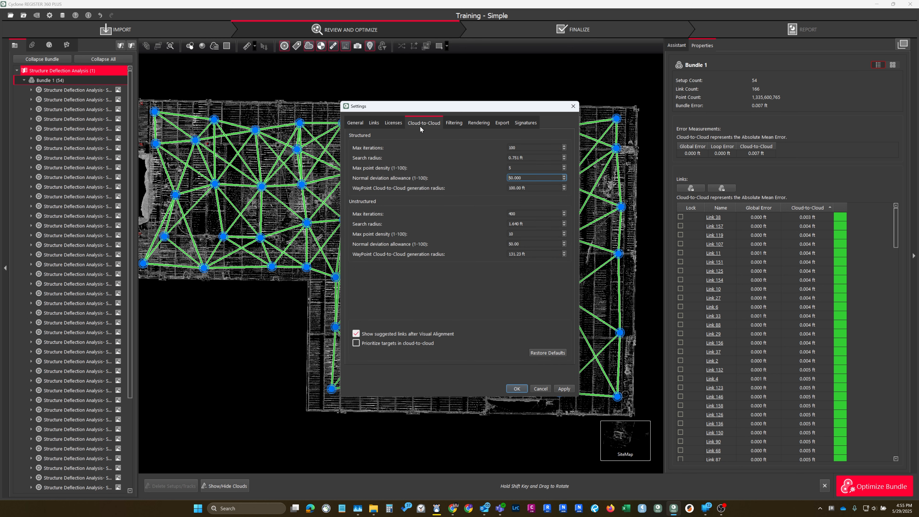
double_click(531, 148)
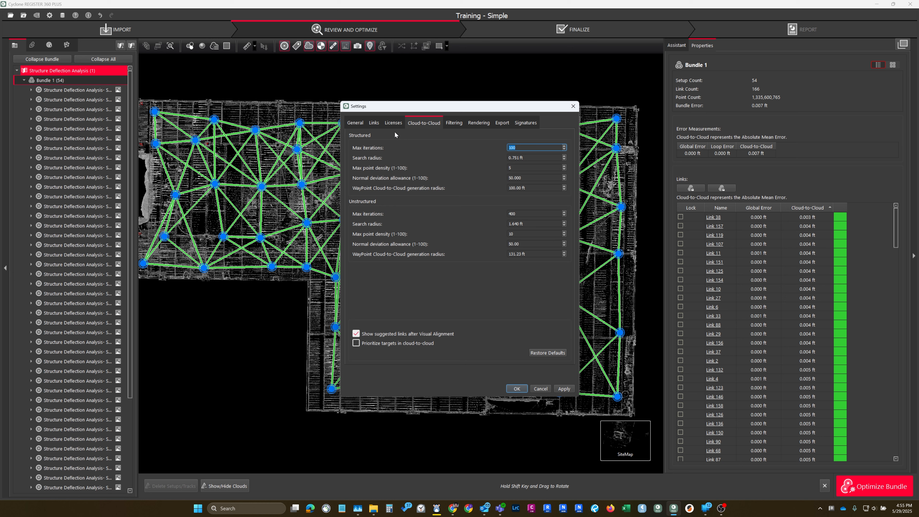
type("20")
double_click(520, 169)
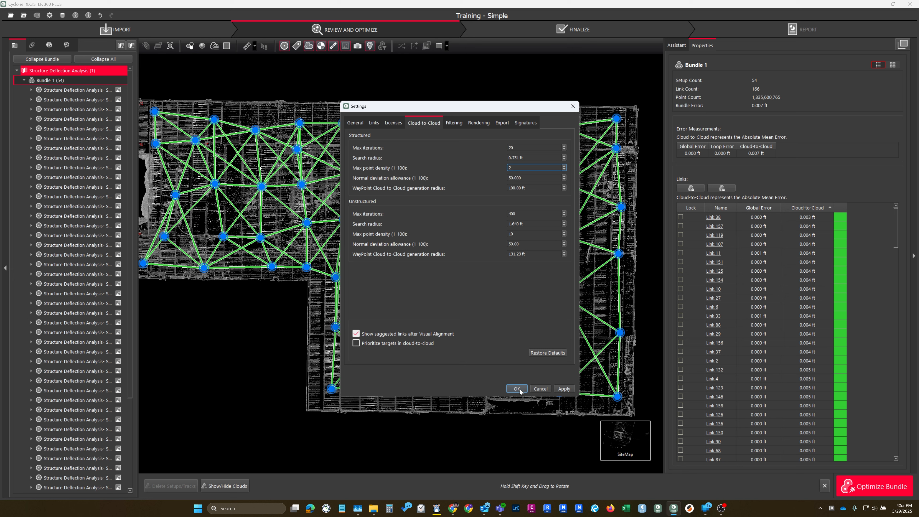
left_click(563, 391)
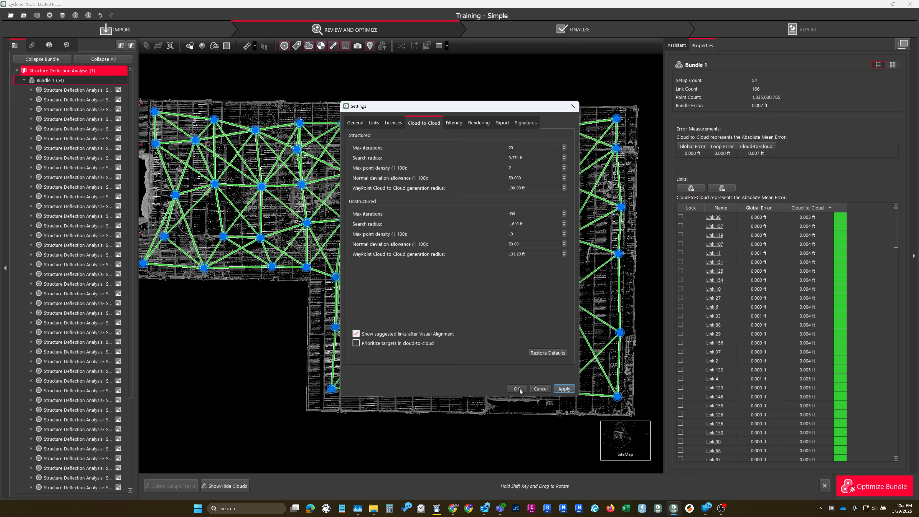
left_click(519, 389)
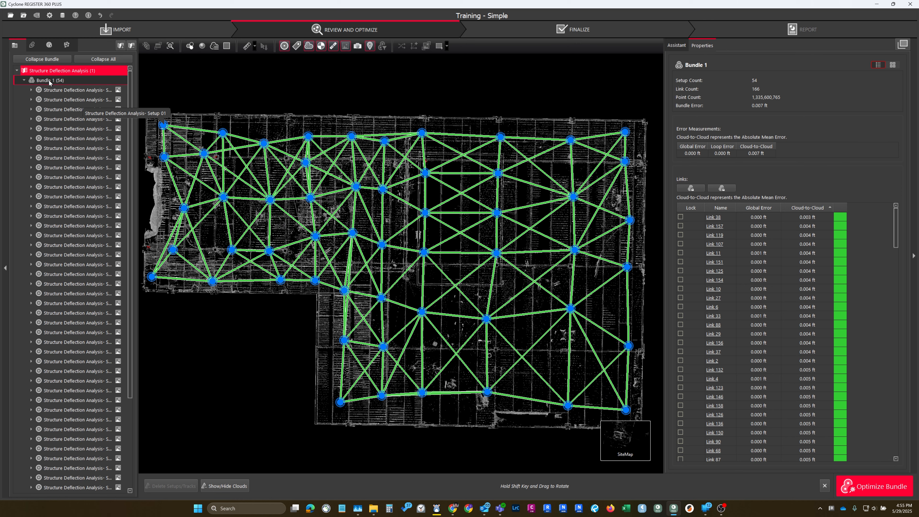
- Generate suggested links for Bundle 1 and examine them among the existing links in the SiteMap
right_click(49, 80)
left_click(87, 100)
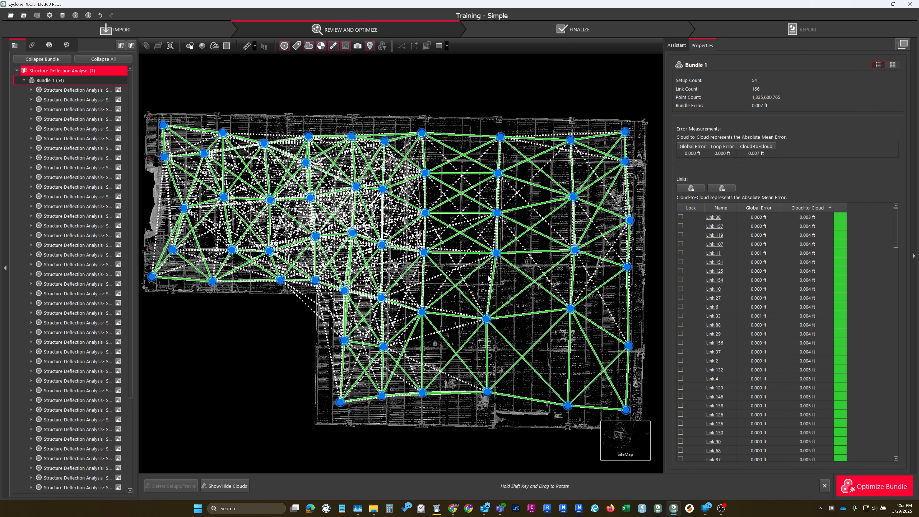
scroll(344, 213, "up", 3)
left_click_drag(289, 221, 331, 225)
- Try to set the maximum suggested links added per bundle to 20 in the link settings
left_click(50, 15)
left_click(373, 123)
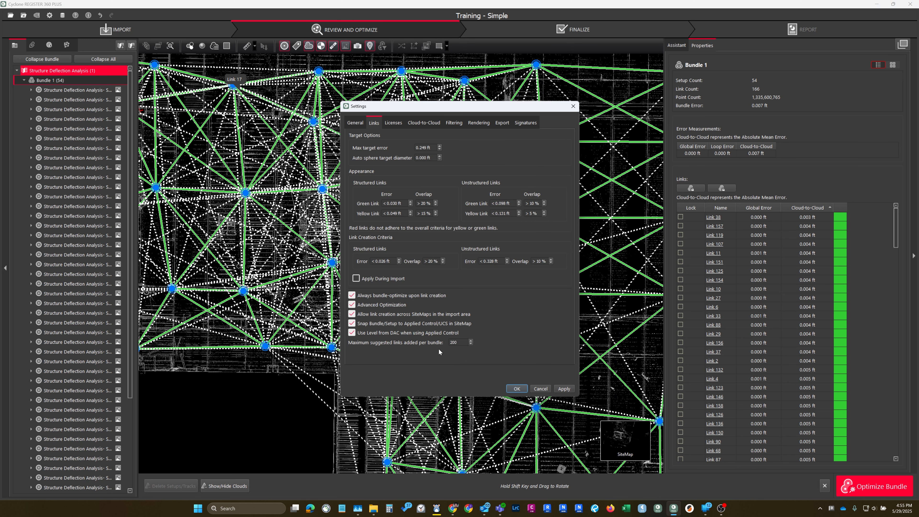
double_click(459, 342)
type("20")
left_click(517, 388)
key("Return")
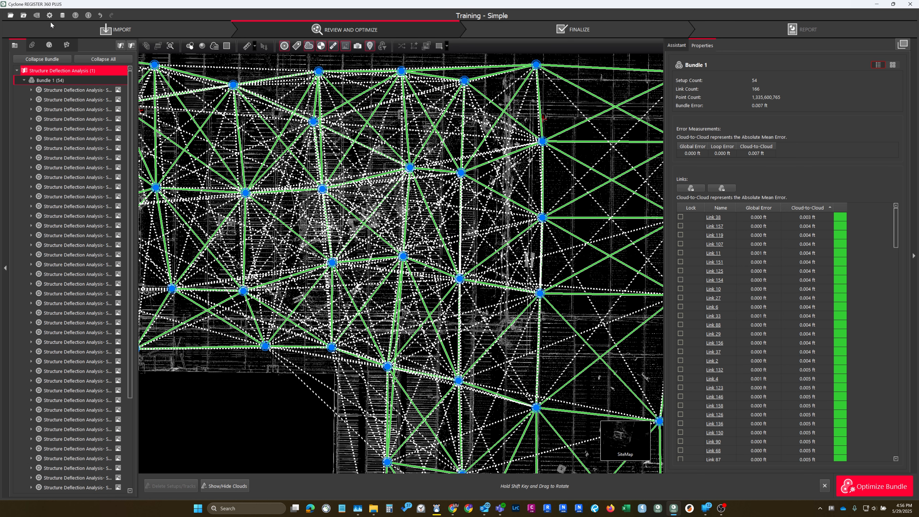
- Close the current project and try to change the maximum suggested links added per bundle in the link settings
left_click(24, 15)
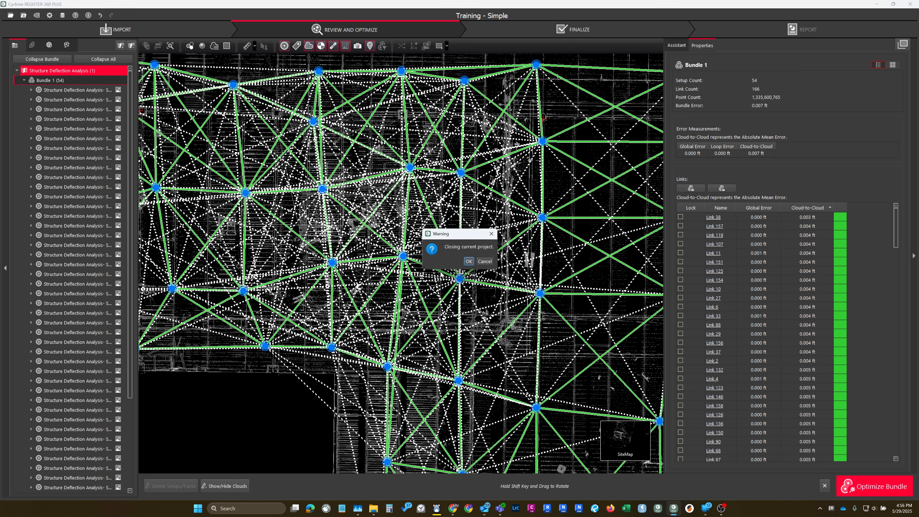
left_click(470, 261)
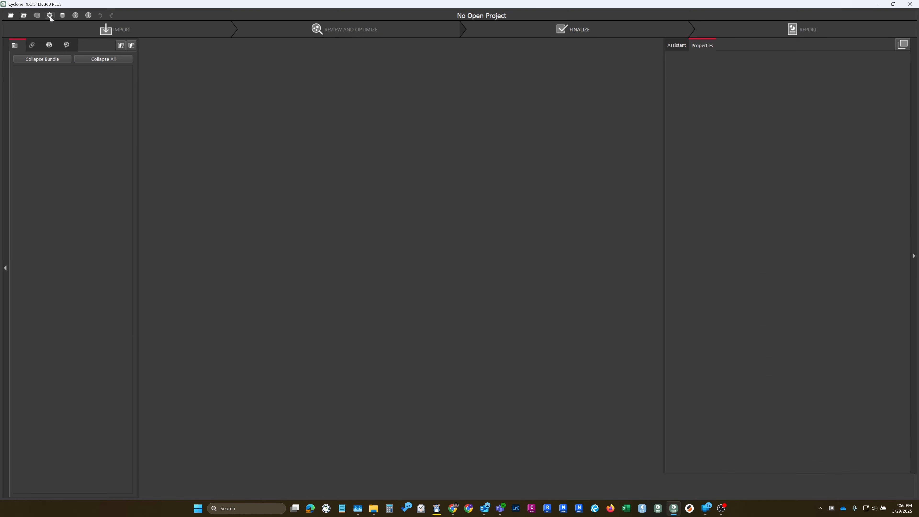
left_click(50, 15)
left_click(462, 341)
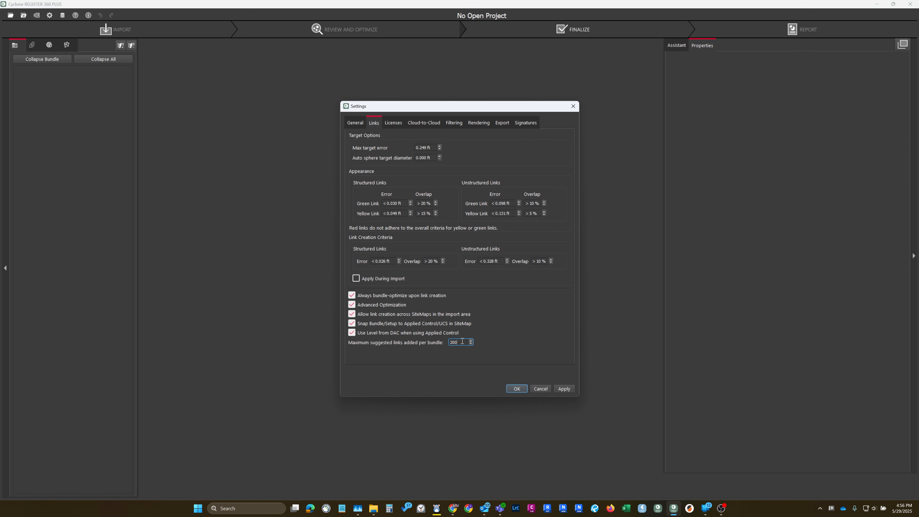
type("0")
left_click(570, 387)
left_click(458, 343)
type("0")
left_click(567, 392)
double_click(457, 342)
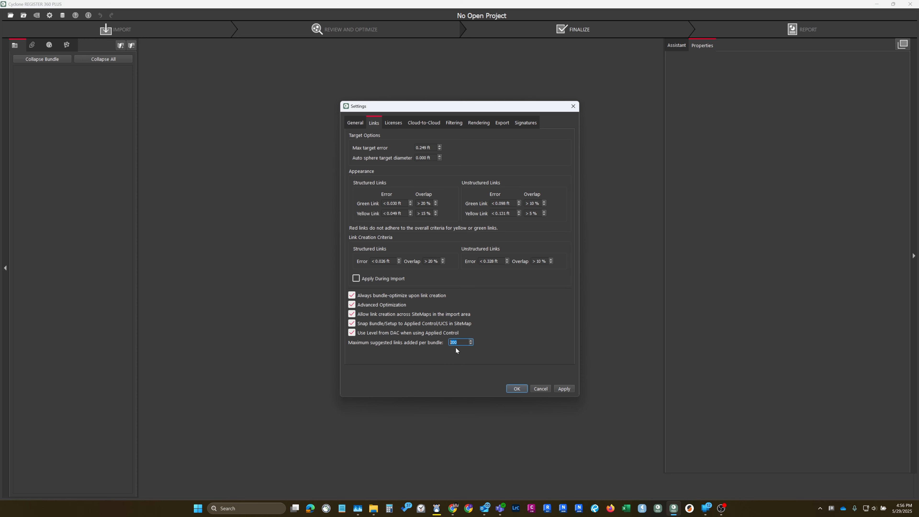
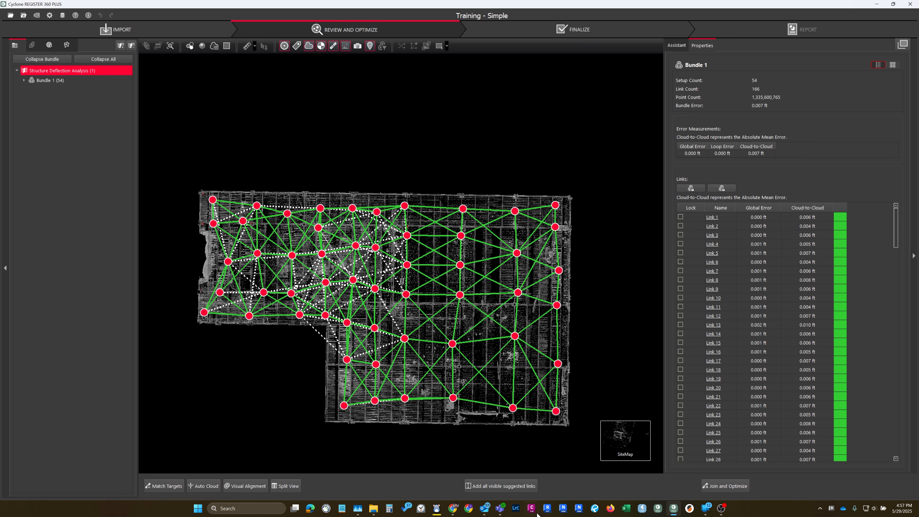
- Add all visible suggested links to Bundle 1 in the SiteMap and dismiss the link creation summary
scroll(343, 257, "up", 4)
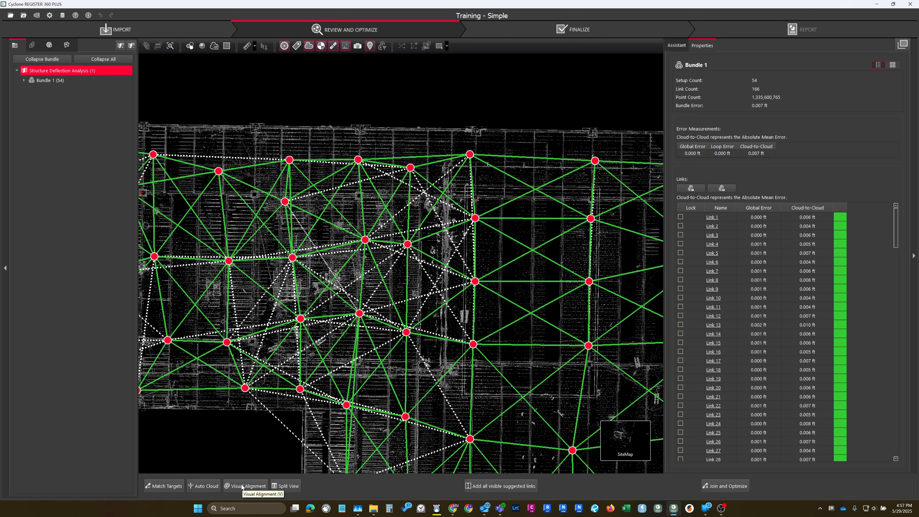
left_click_drag(372, 333, 388, 304)
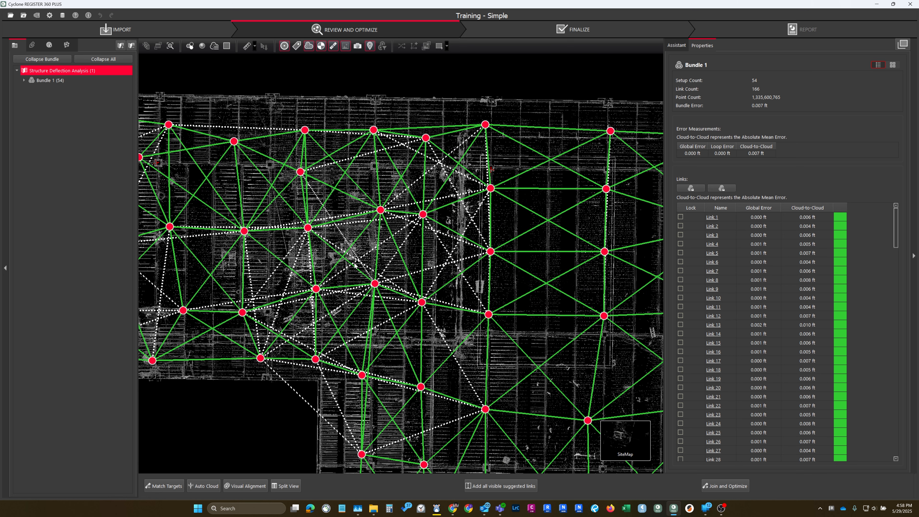
left_click(515, 486)
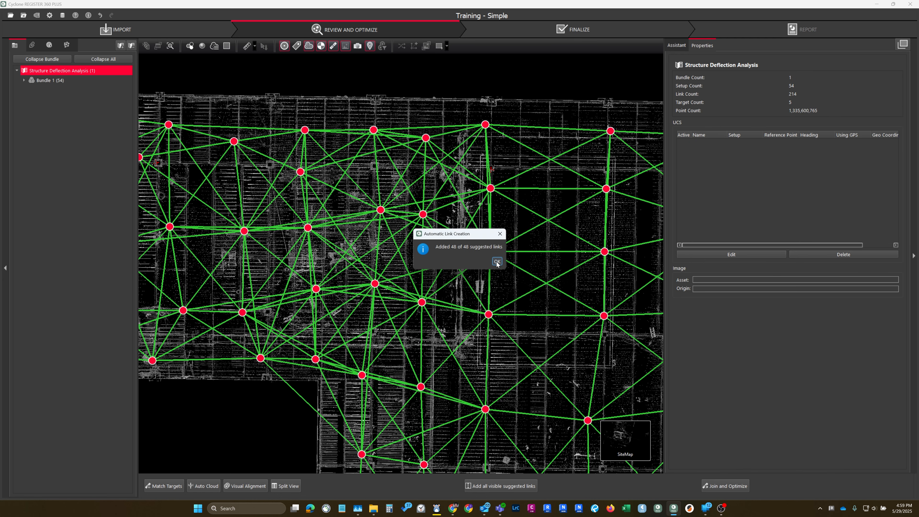
left_click(497, 261)
- Generate another round of suggested links within Bundle 1 and view them in the SiteMap
scroll(486, 257, "down", 5)
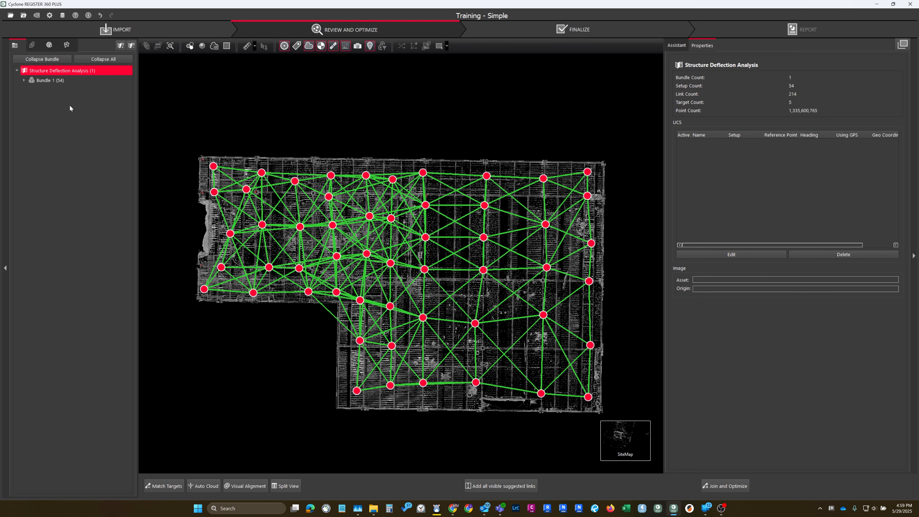
left_click(58, 81)
right_click(58, 81)
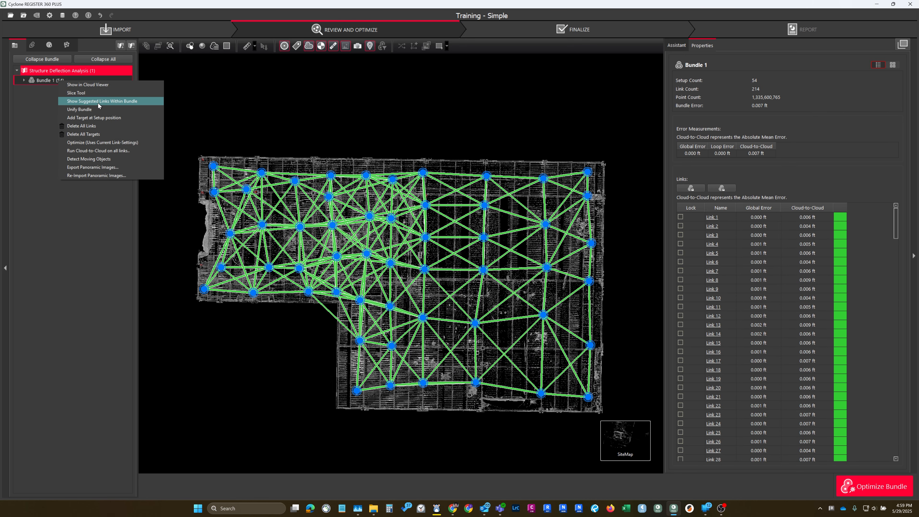
left_click(97, 103)
scroll(476, 227, "up", 3)
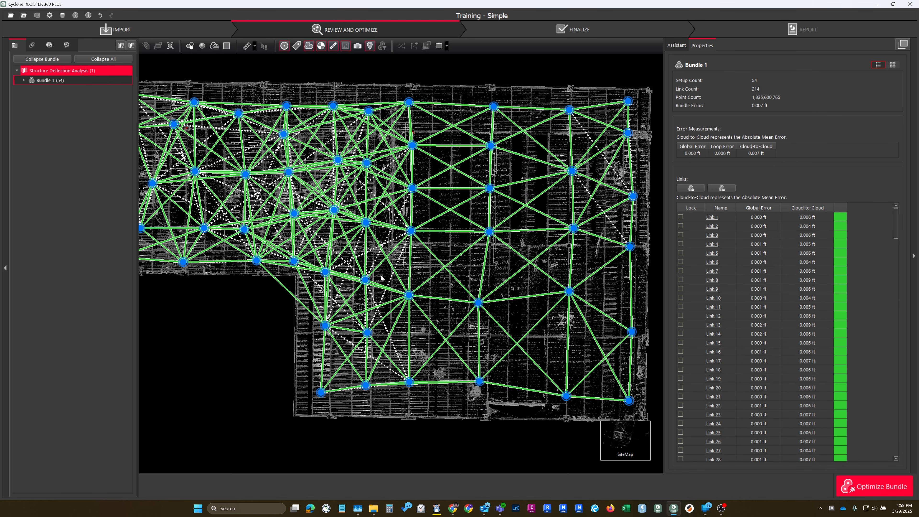
- Add all visible suggested links again, cancel the process partway and dismiss the link creation summary
left_click(357, 324)
left_click(474, 486)
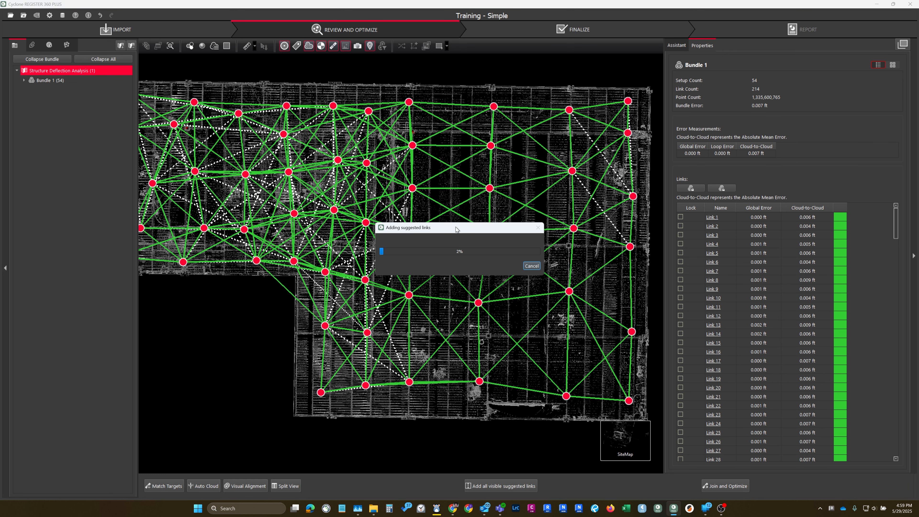
left_click_drag(457, 229, 227, 317)
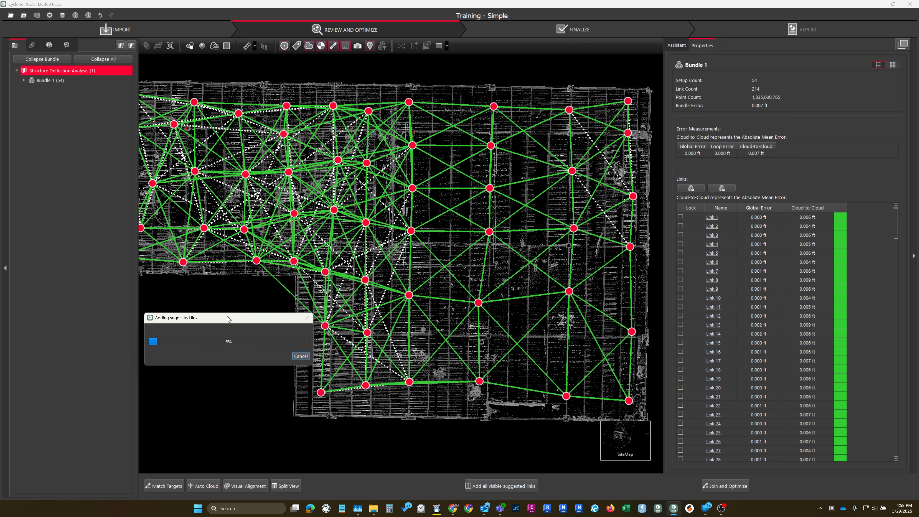
left_click(300, 356)
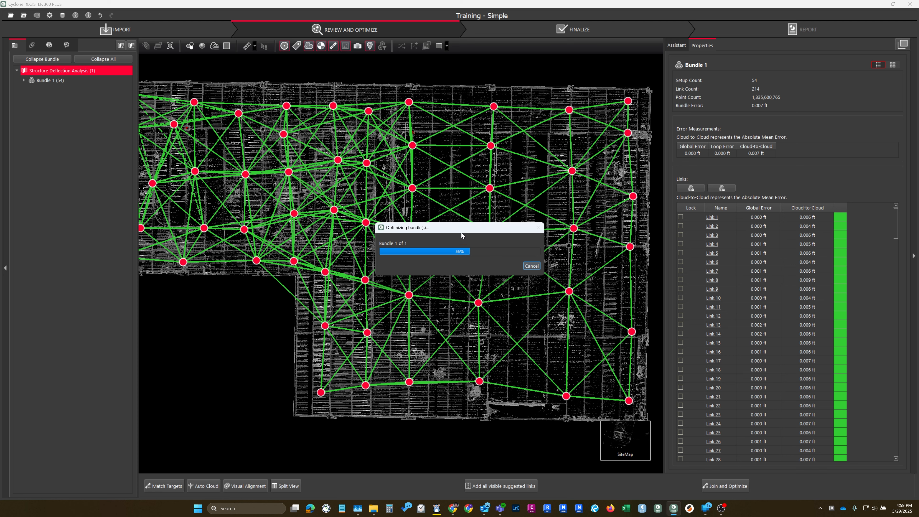
left_click_drag(461, 233, 220, 286)
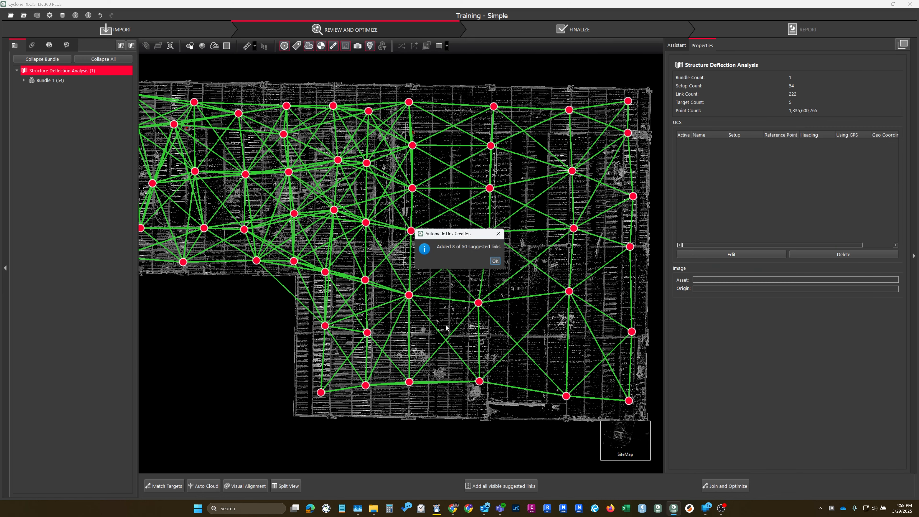
left_click(495, 262)
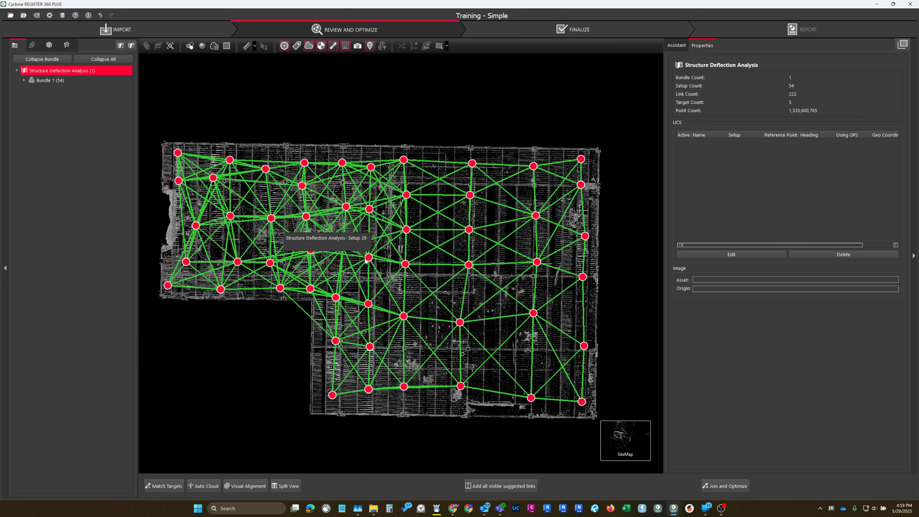
- Select Bundle 1, view it in the TruSlicer and hide the links to expose the sliced point cloud
left_click(33, 80)
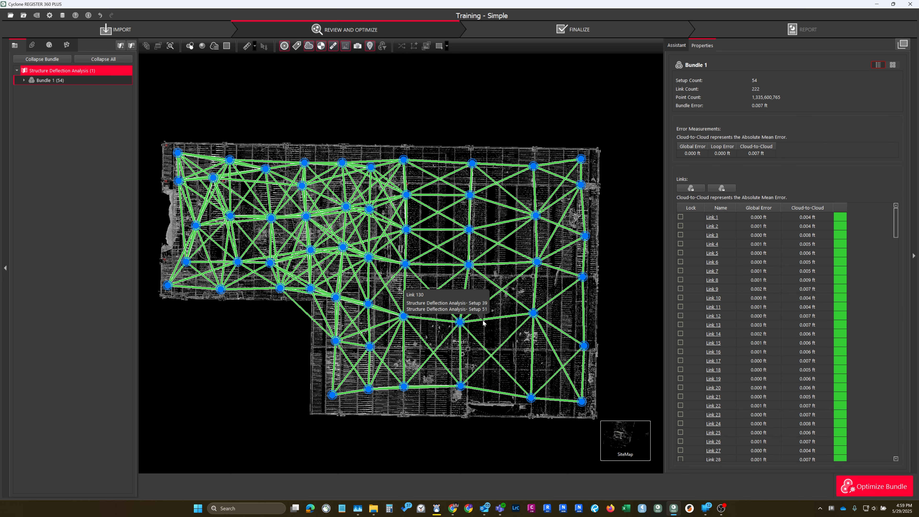
mouse_move(619, 447)
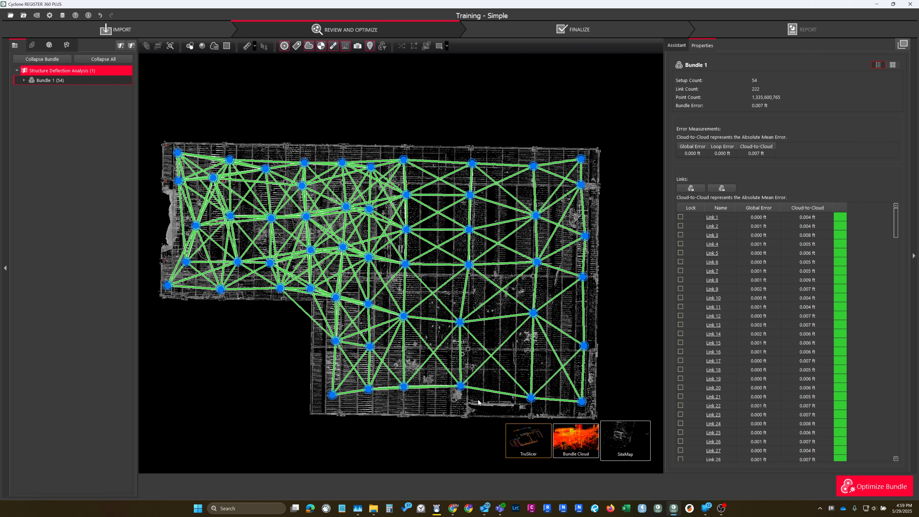
scroll(395, 254, "up", 10)
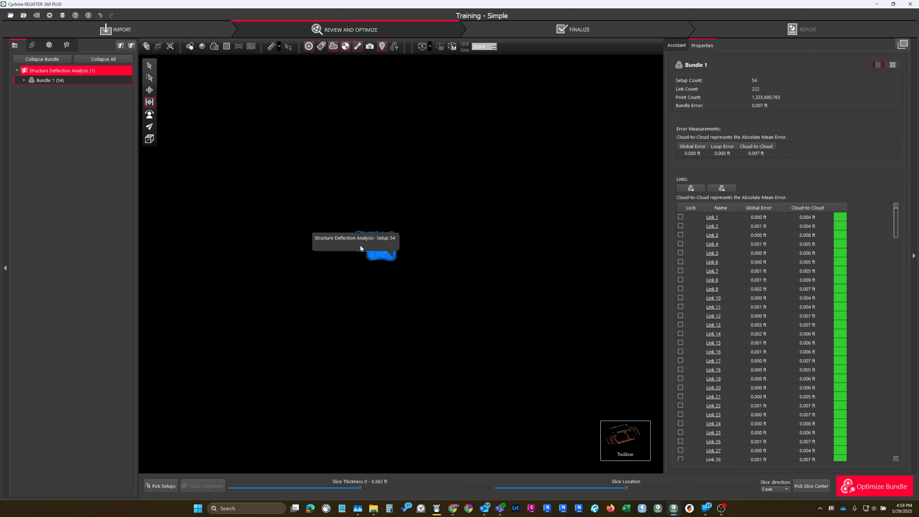
middle_click_drag(389, 248, 403, 281)
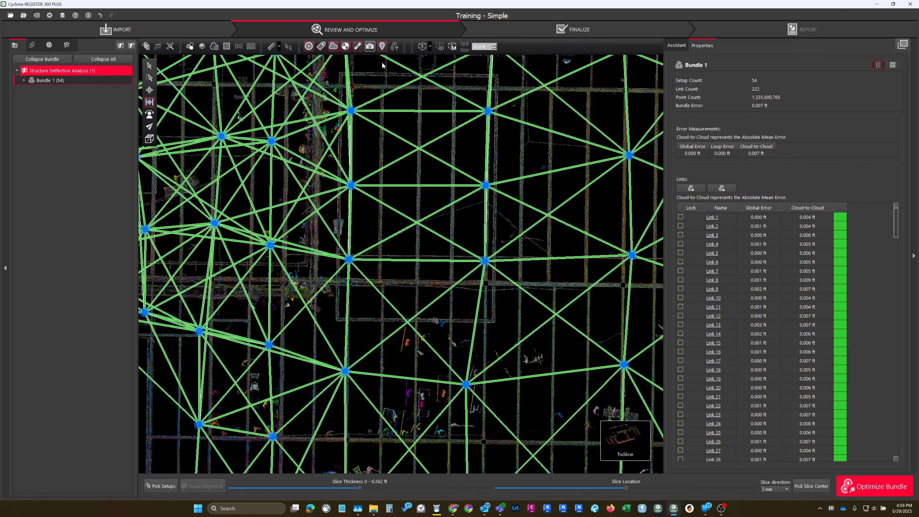
left_click(357, 47)
middle_click_drag(334, 291, 420, 335)
scroll(398, 373, "up", 5)
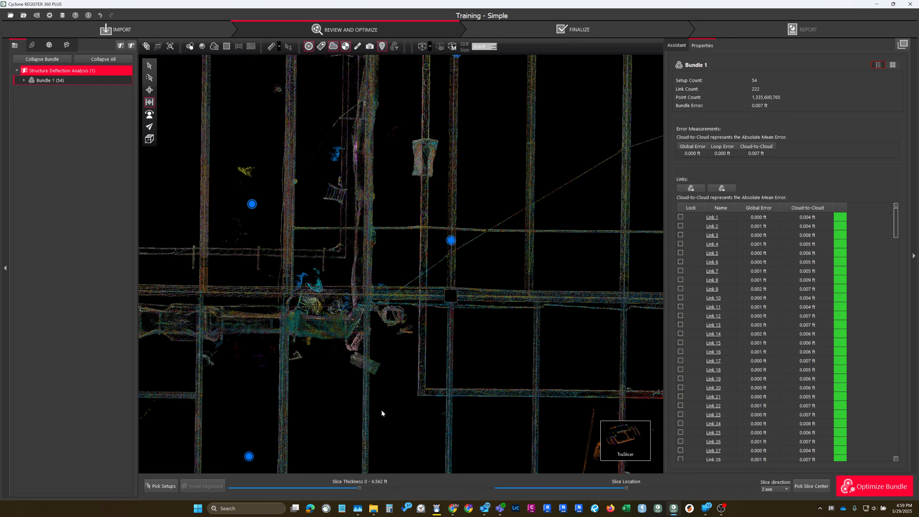
- Reduce the slice thickness and examine how well the scans align along the walls in plan view
left_click_drag(360, 488, 264, 488)
scroll(451, 321, "up", 8)
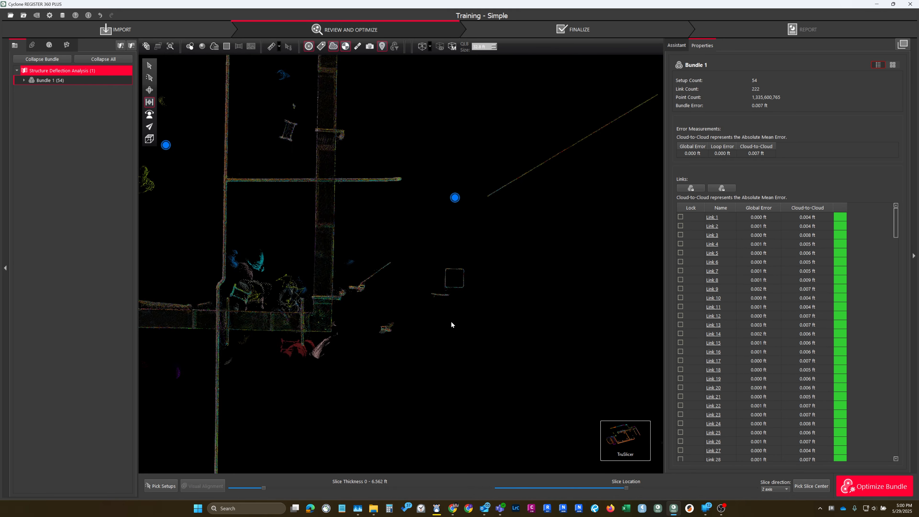
scroll(449, 225, "down", 4)
scroll(350, 247, "down", 6)
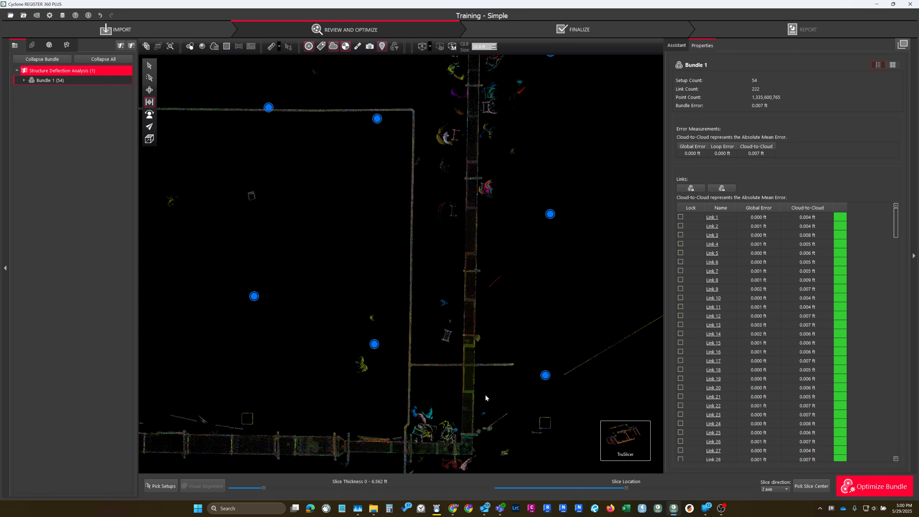
scroll(359, 259, "up", 8)
scroll(358, 260, "down", 5)
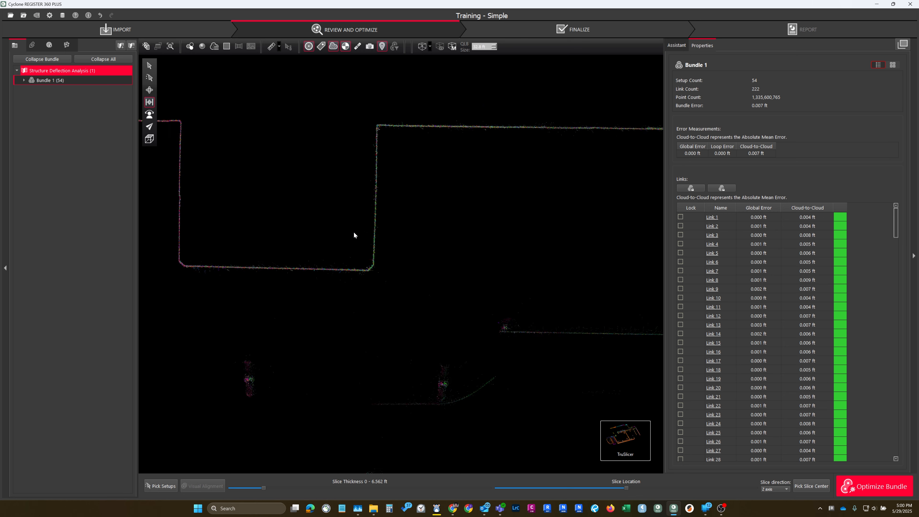
- Switch the slice direction to the Y axis and examine the scan alignment at the floor, ceiling and steel beams
left_click(780, 489)
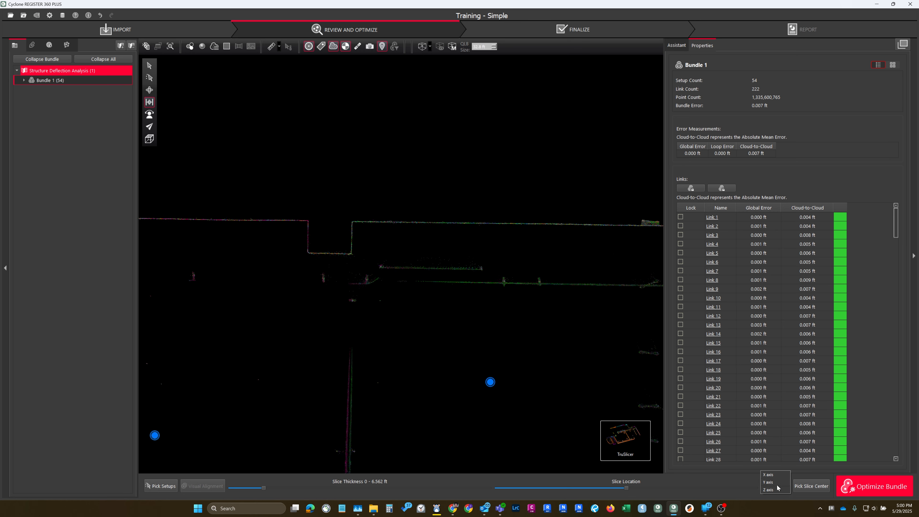
left_click(777, 483)
scroll(401, 259, "up", 5)
scroll(405, 302, "up", 8)
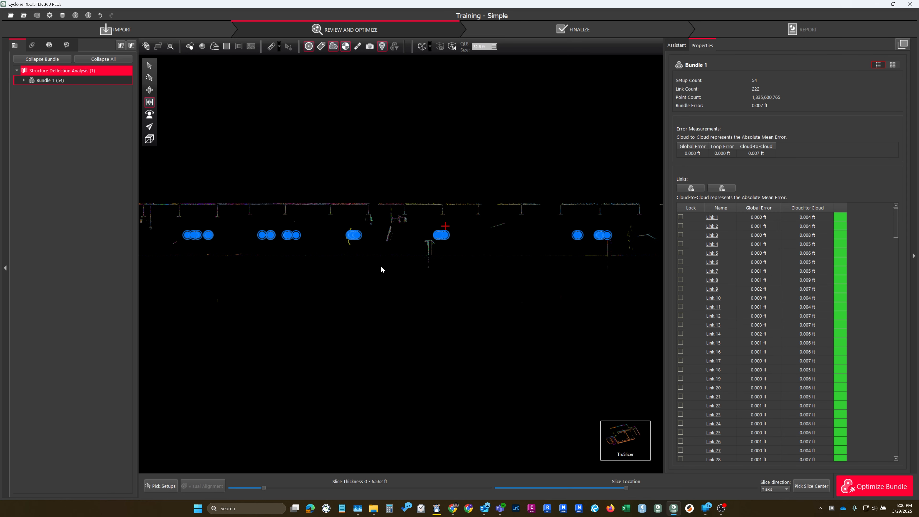
scroll(417, 275, "down", 8)
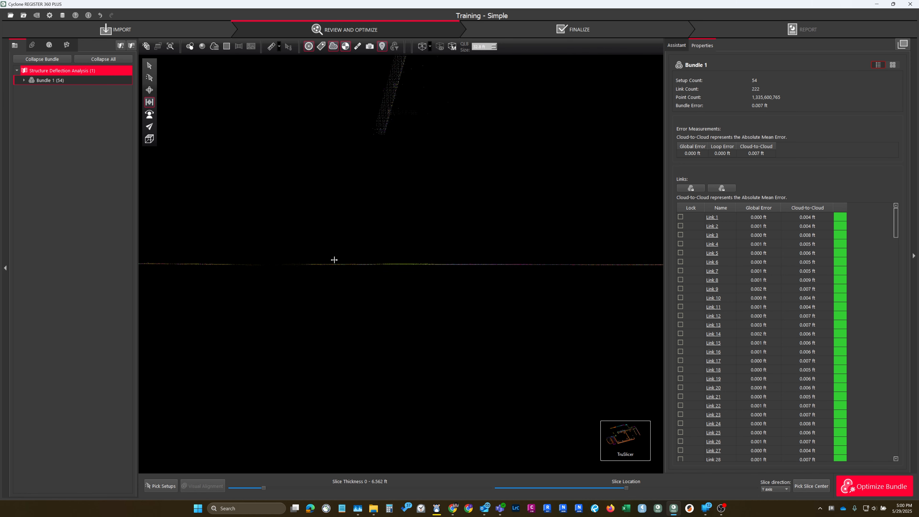
scroll(389, 280, "down", 3)
middle_click_drag(389, 280, 397, 334)
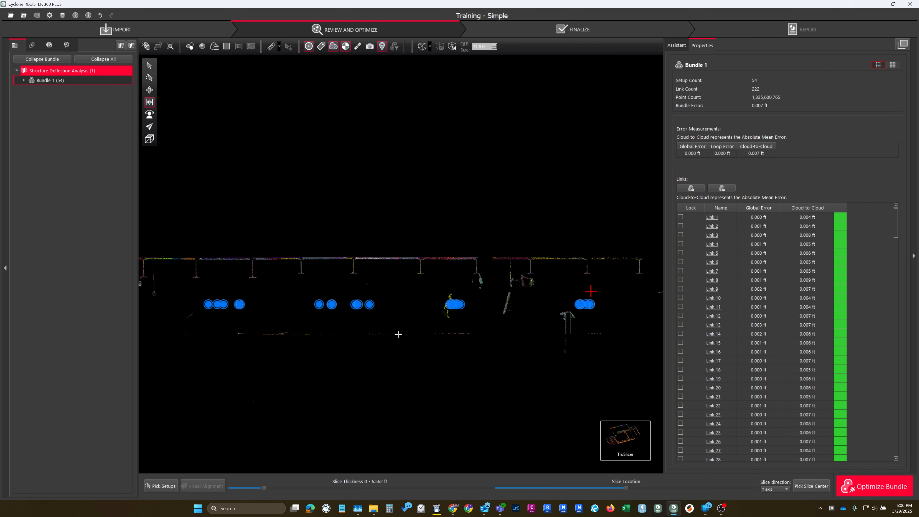
scroll(357, 262, "up", 10)
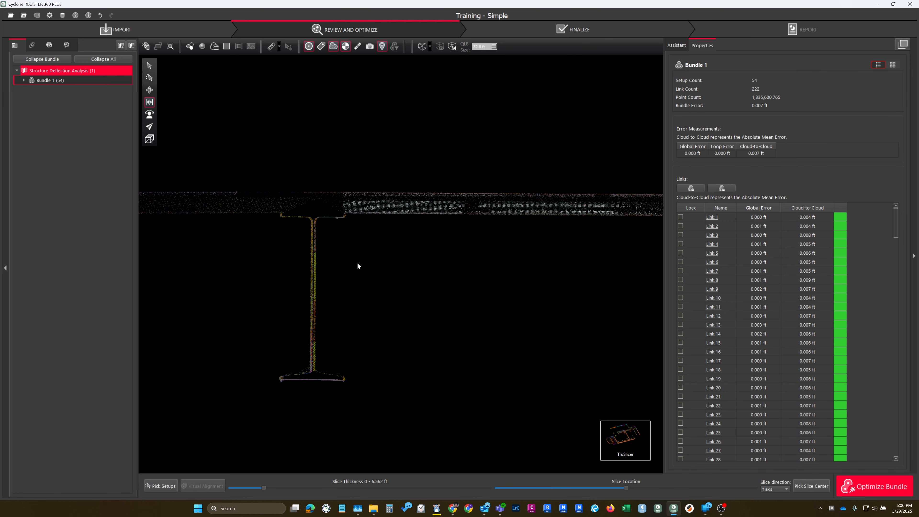
scroll(357, 262, "down", 4)
- Return from the TruSlicer to the SiteMap and show the links again
mouse_move(611, 439)
left_click(574, 438)
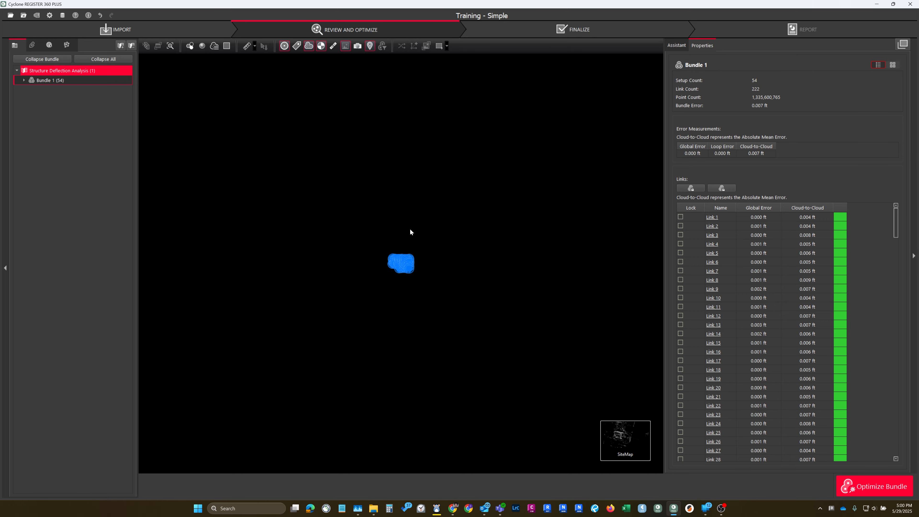
left_click(332, 46)
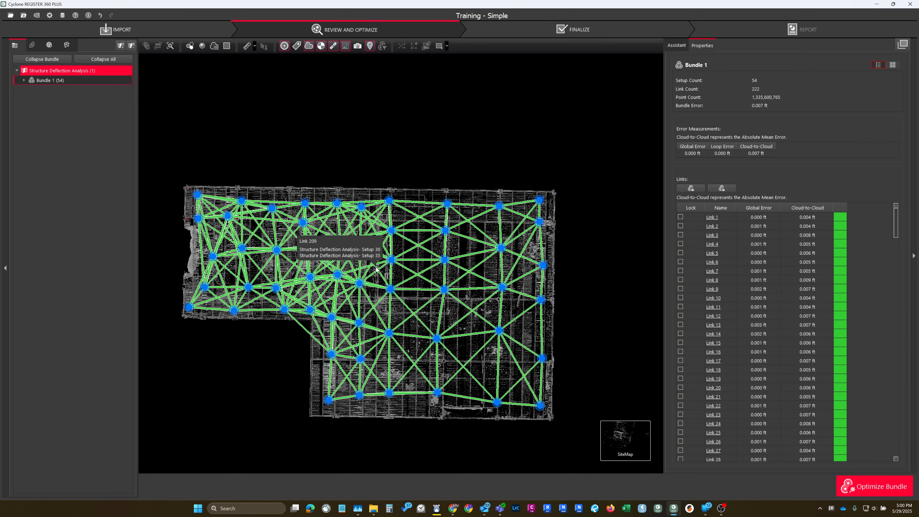
- Lock all links in Bundle 1 and examine the locked links in the SiteMap
left_click(700, 188)
scroll(402, 233, "up", 5)
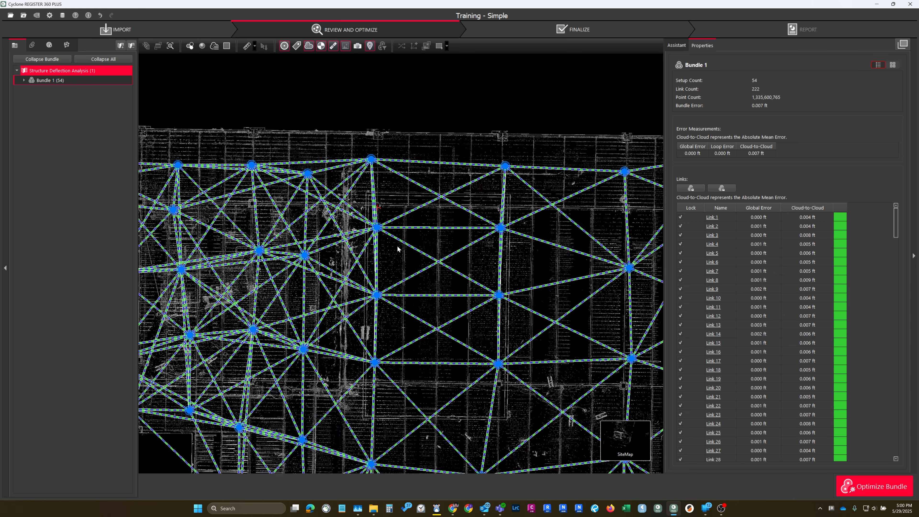
left_click_drag(353, 262, 389, 226)
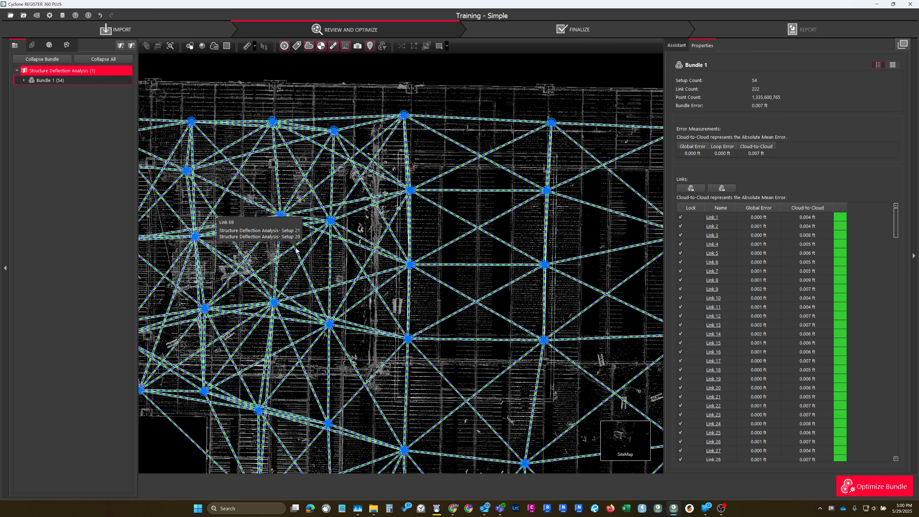
- Examine the link network between the setups across Bundle 1 in the SiteMap
left_click_drag(304, 239, 357, 247)
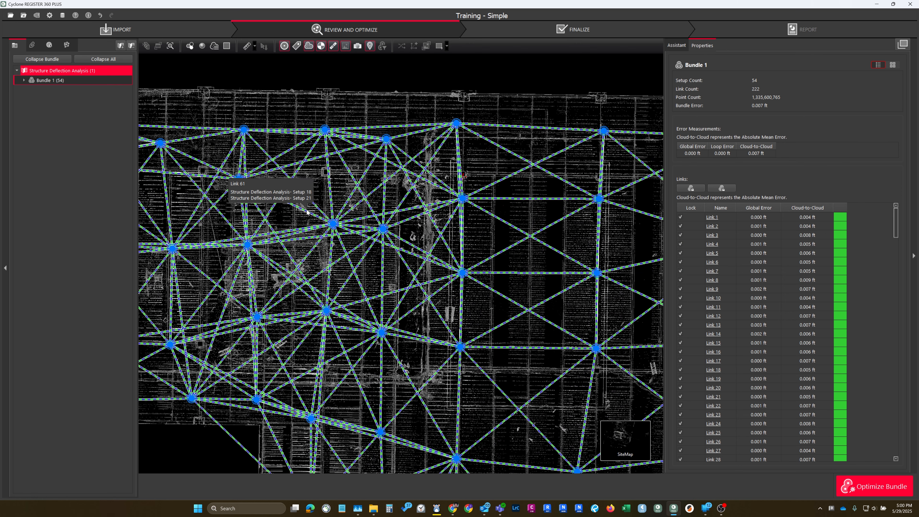
left_click_drag(436, 253, 425, 283)
scroll(419, 282, "down", 3)
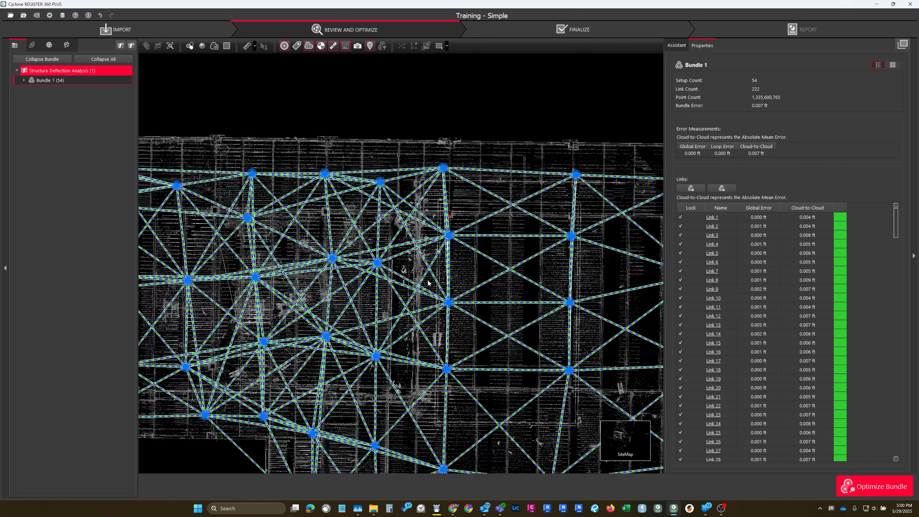
left_click_drag(438, 250, 409, 174)
left_click_drag(402, 207, 439, 220)
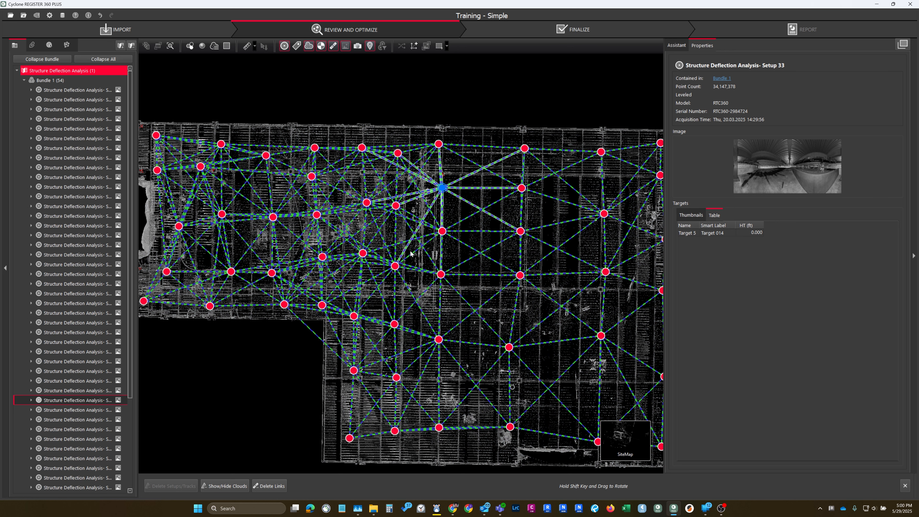
scroll(399, 260, "down", 3)
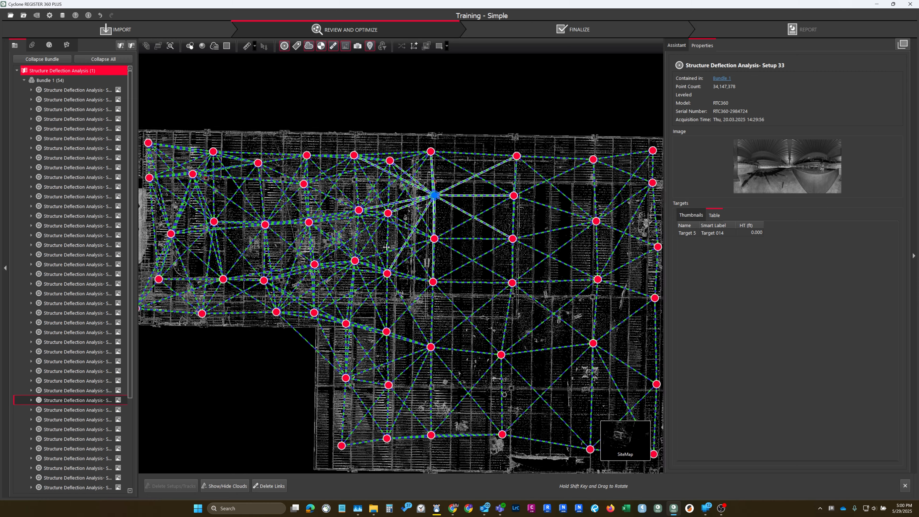
scroll(378, 239, "up", 7)
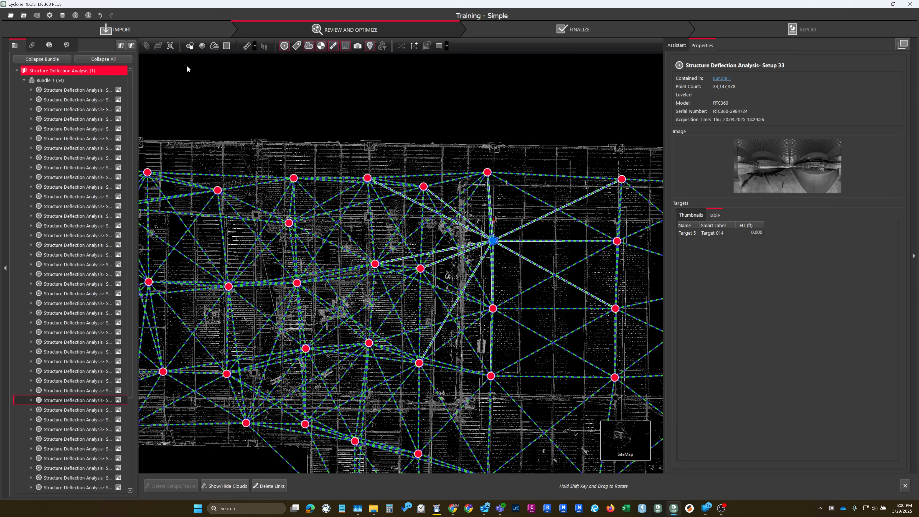
left_click_drag(279, 204, 461, 236)
- Select Bundle 1, switch from the SiteMap to its Bundle Cloud, and go inside the building
left_click(60, 82)
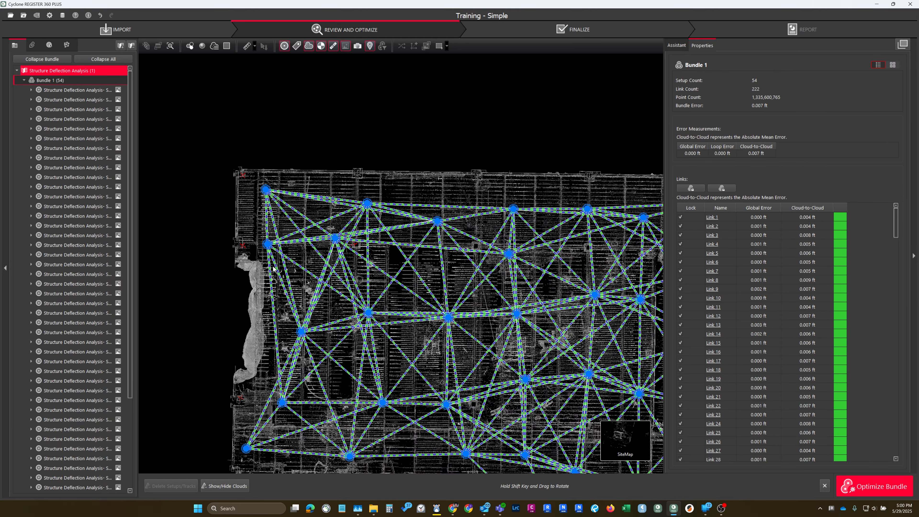
left_click(574, 443)
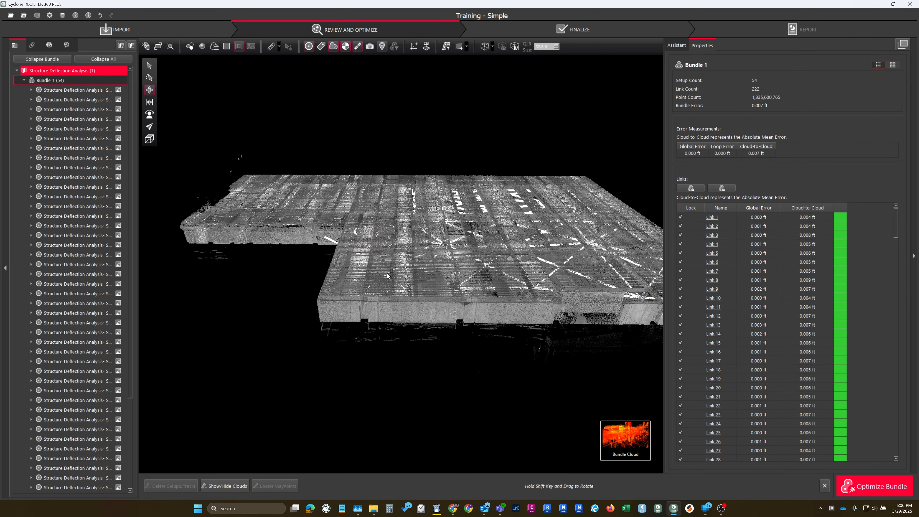
scroll(387, 276, "up", 4)
left_click_drag(390, 287, 383, 235)
scroll(383, 235, "up", 4)
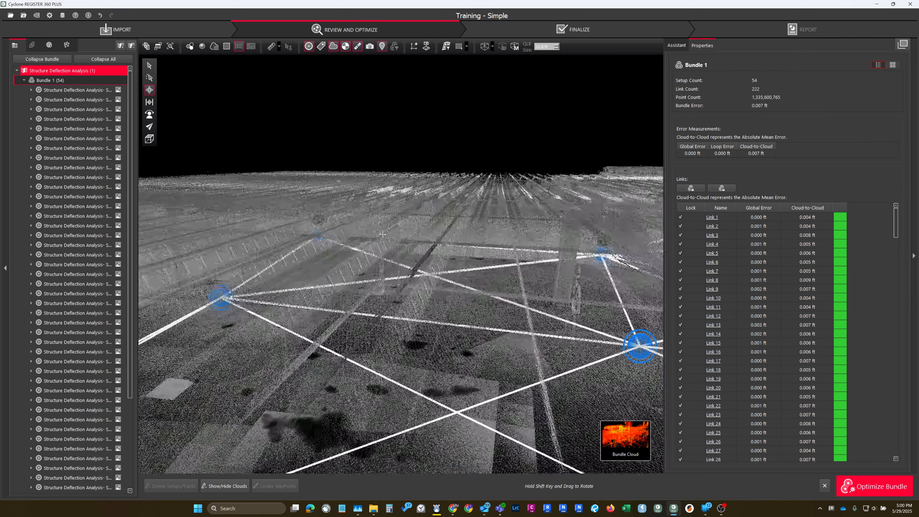
- Examine the wall and floor around Setup 25 in the Bundle Cloud, looking for a black-and-white target
right_click_drag(383, 235, 394, 222)
scroll(308, 264, "up", 5)
scroll(308, 265, "down", 3)
mouse_move(483, 327)
left_mouse_down()
mouse_move(450, 326)
mouse_move(492, 320)
left_mouse_up()
right_click_drag(493, 320, 489, 372)
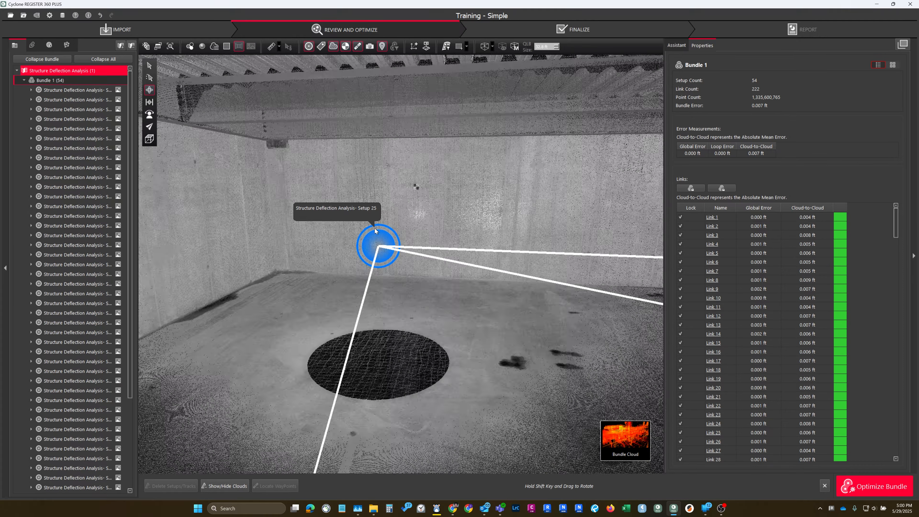
scroll(422, 196, "up", 10)
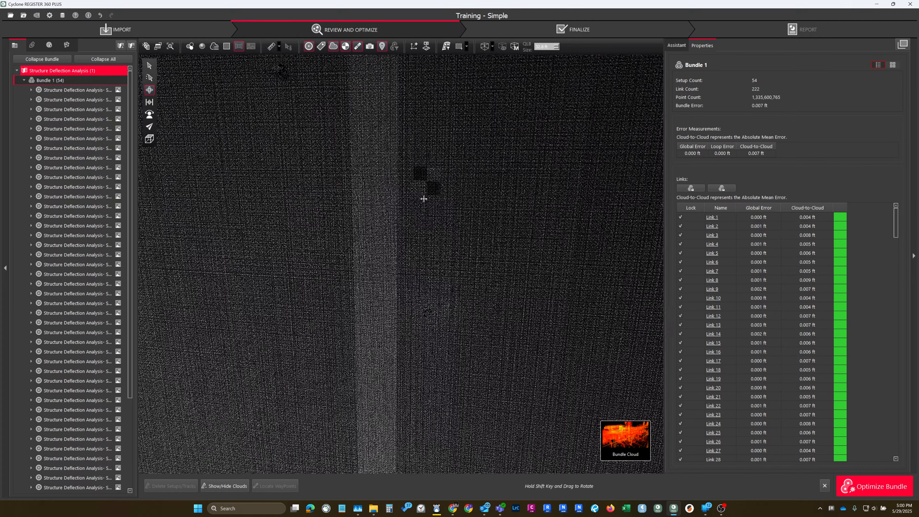
right_click_drag(424, 199, 399, 232)
scroll(399, 232, "up", 1)
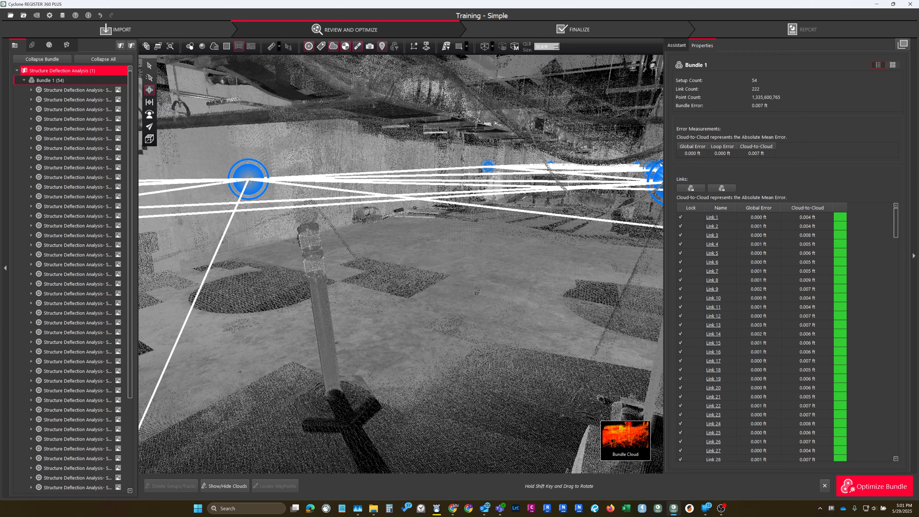
- Examine Target 005 on the wall by the pipe stack and the area around it
right_click_drag(463, 185, 398, 193)
scroll(398, 194, "up", 4)
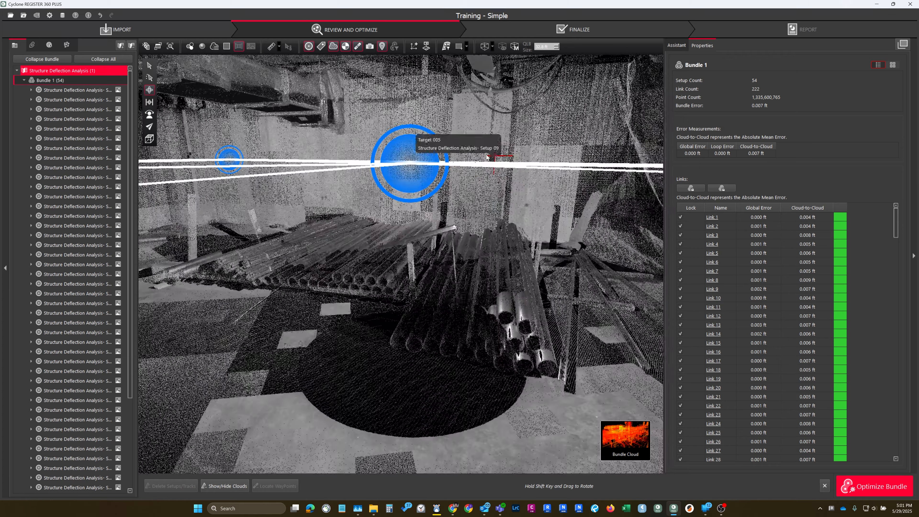
scroll(469, 210, "up", 3)
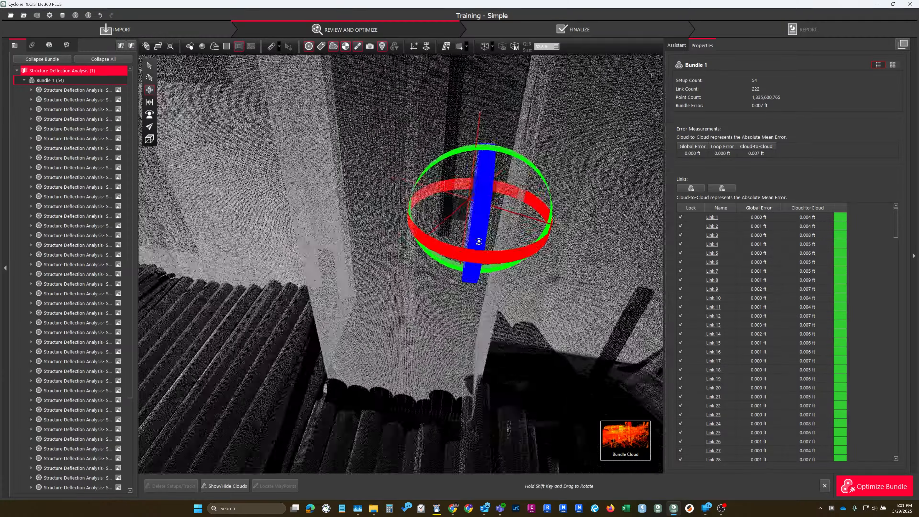
left_click_drag(478, 241, 445, 236, "shift")
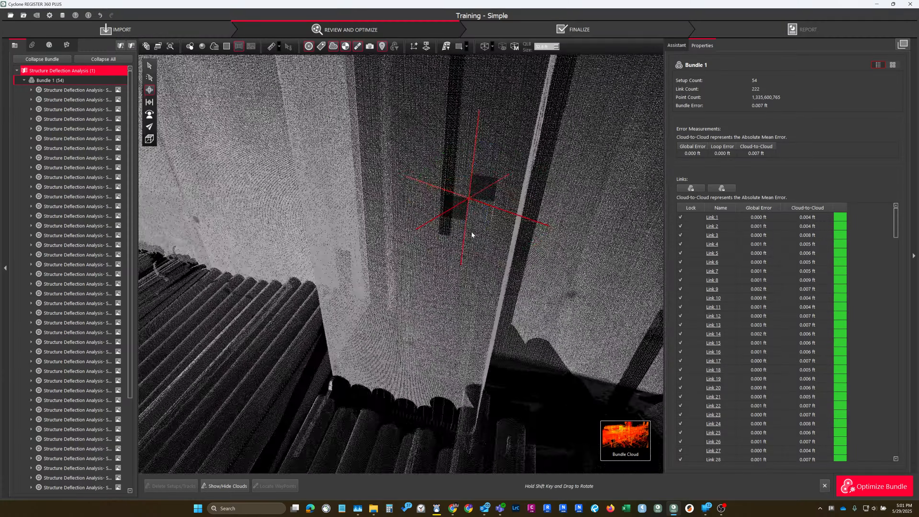
right_click_drag(446, 236, 482, 205)
scroll(482, 205, "down", 5)
left_click_drag(502, 251, 336, 290)
right_click_drag(337, 290, 375, 254)
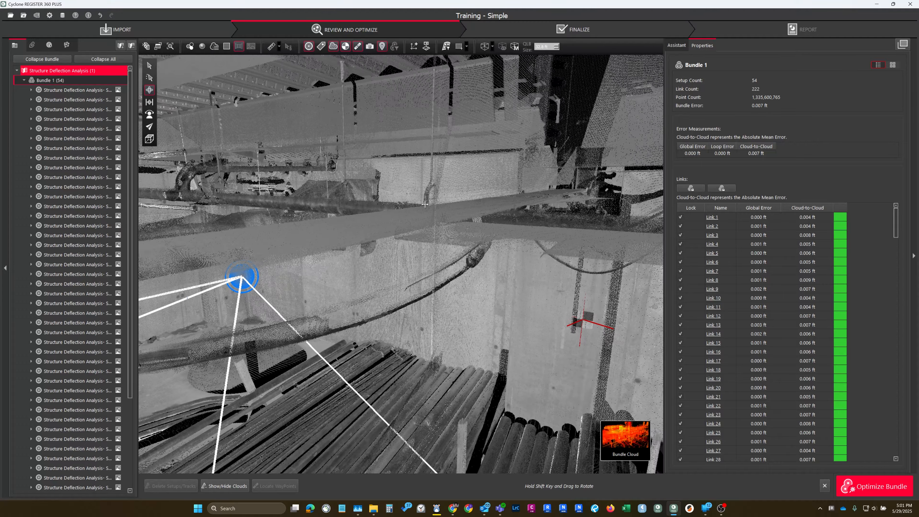
- Select Setup 10 in the Bundle Cloud, open its Setup Cloud, and face the checkerboard target on the column
left_click(601, 325)
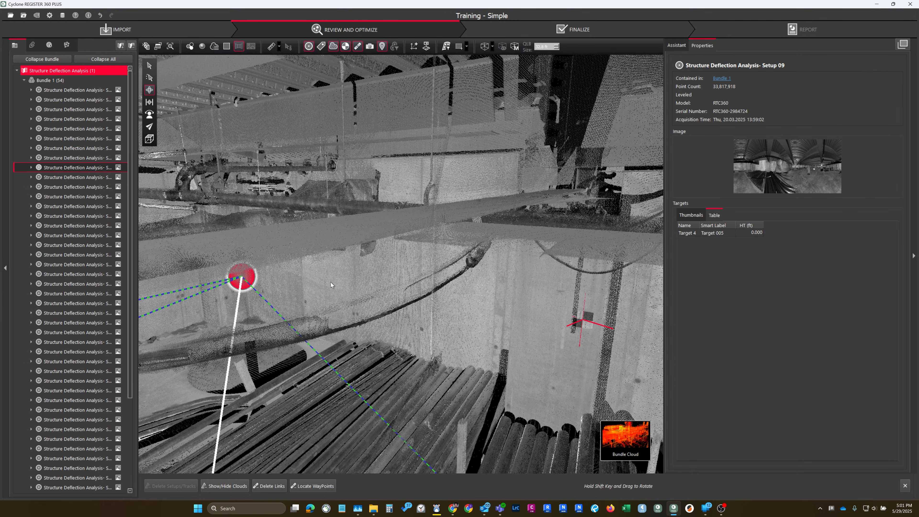
mouse_move(331, 284)
left_mouse_down()
mouse_move(421, 207)
mouse_move(467, 241)
mouse_move(463, 215)
left_mouse_up()
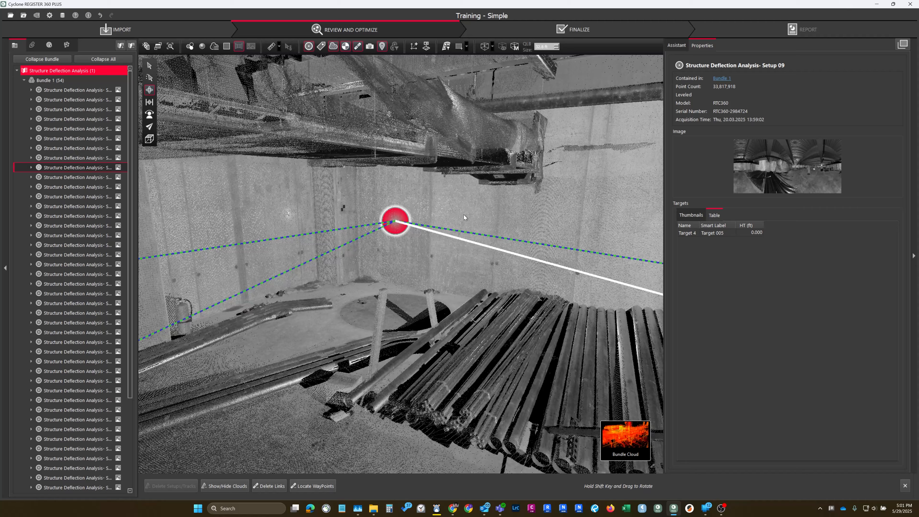
left_click(385, 211)
mouse_move(616, 440)
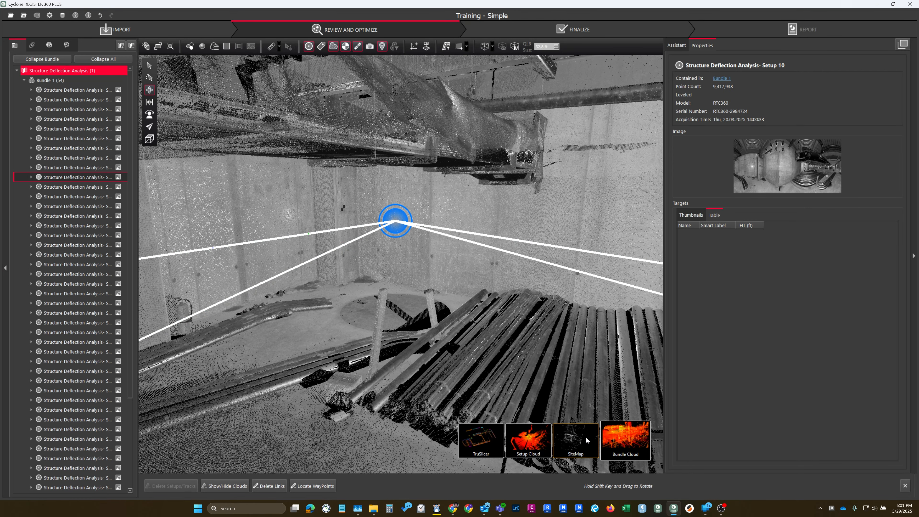
left_click(537, 441)
left_click_drag(476, 238, 302, 221)
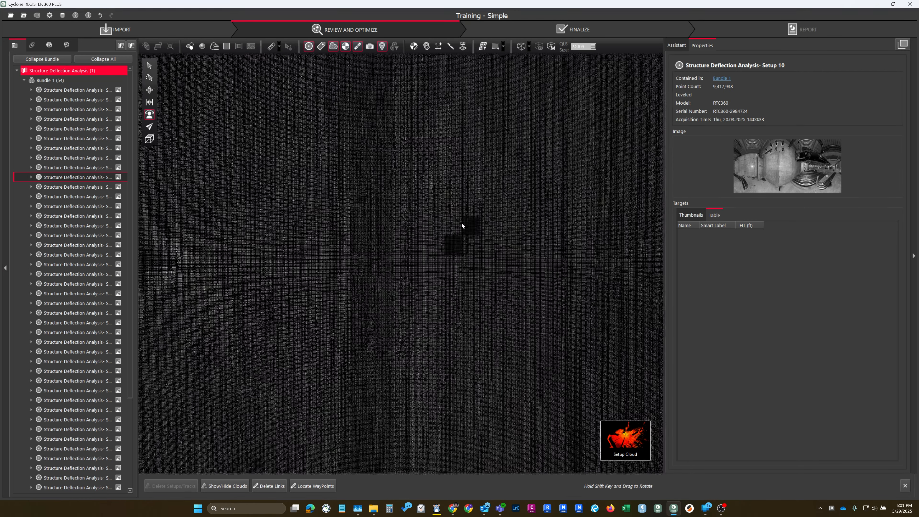
- Try to add a new B&W target at the centre of the column's checkerboard in Setup 10
left_click(415, 49)
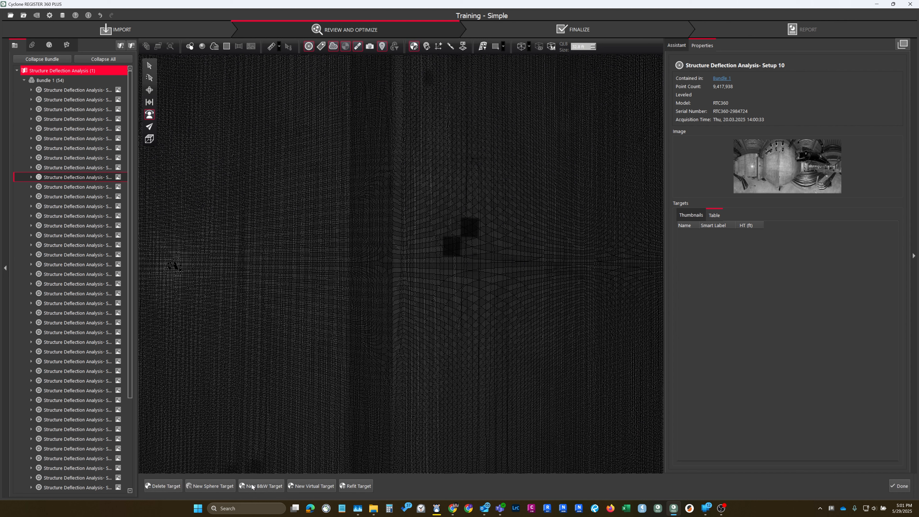
left_click(253, 486)
left_click(457, 240)
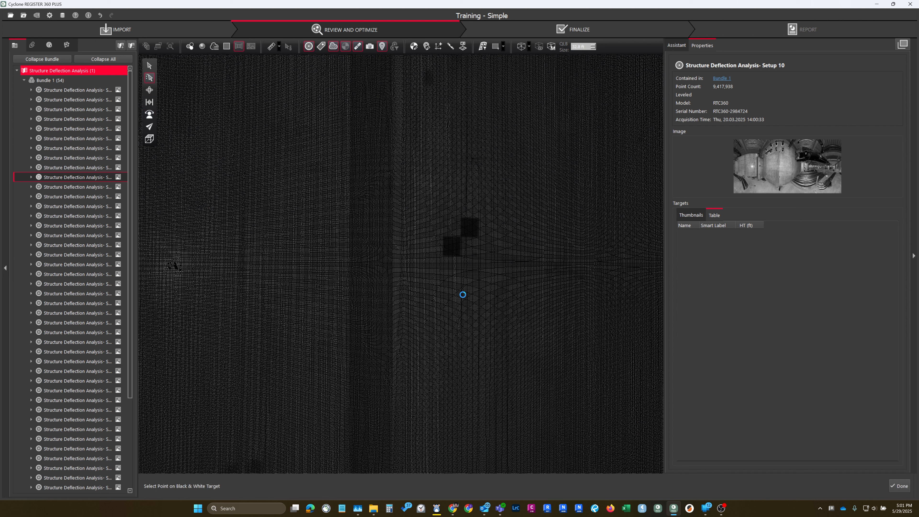
left_click(482, 262)
left_click(460, 240)
left_click(481, 262)
left_click(886, 486)
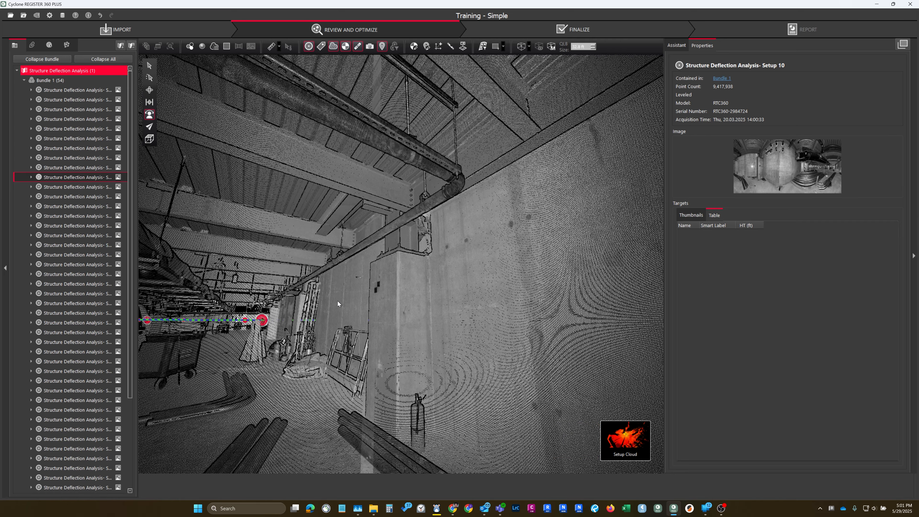
- Move to Setup 11 and try to add a new B&W target at the centre of its wall-mounted checkerboard
left_click(263, 320)
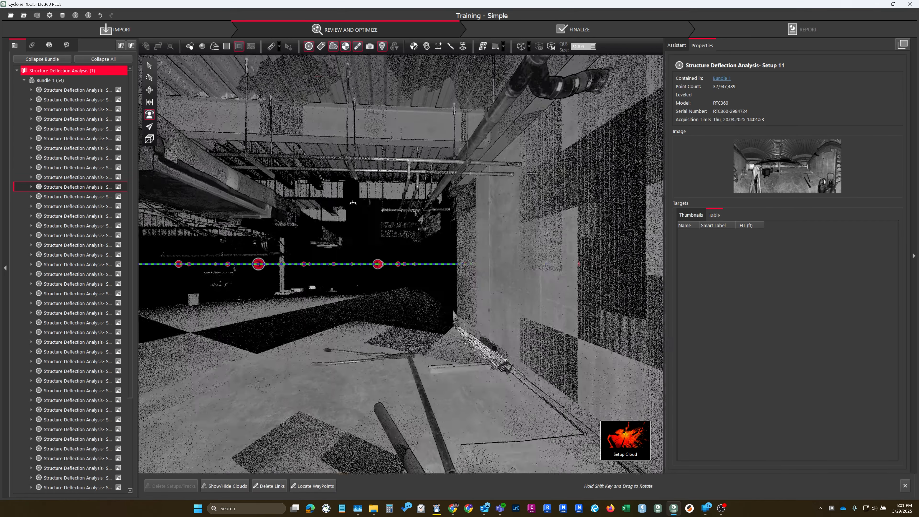
left_click_drag(390, 238, 375, 196)
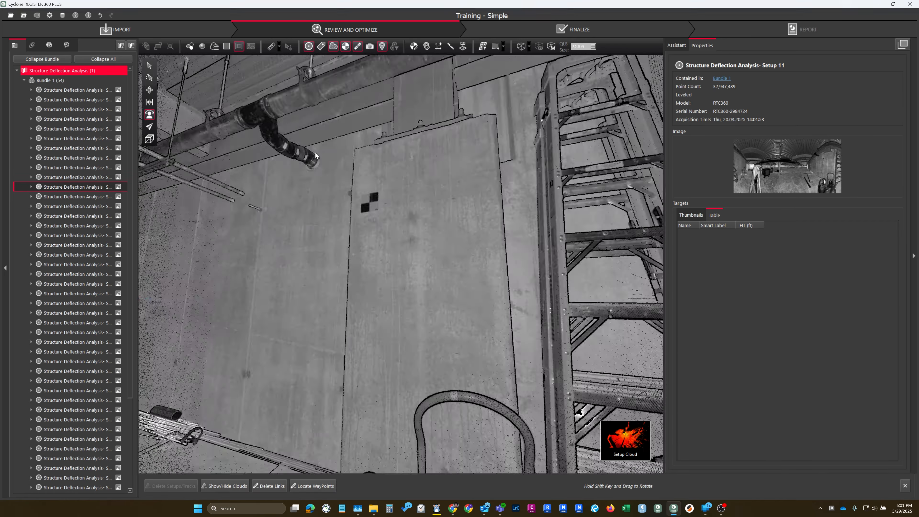
scroll(375, 196, "up", 3)
left_click(414, 46)
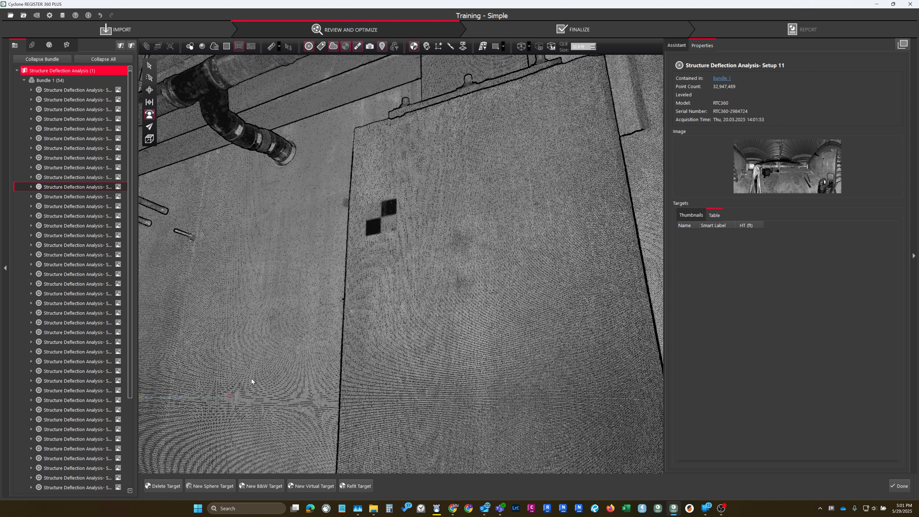
left_click(257, 491)
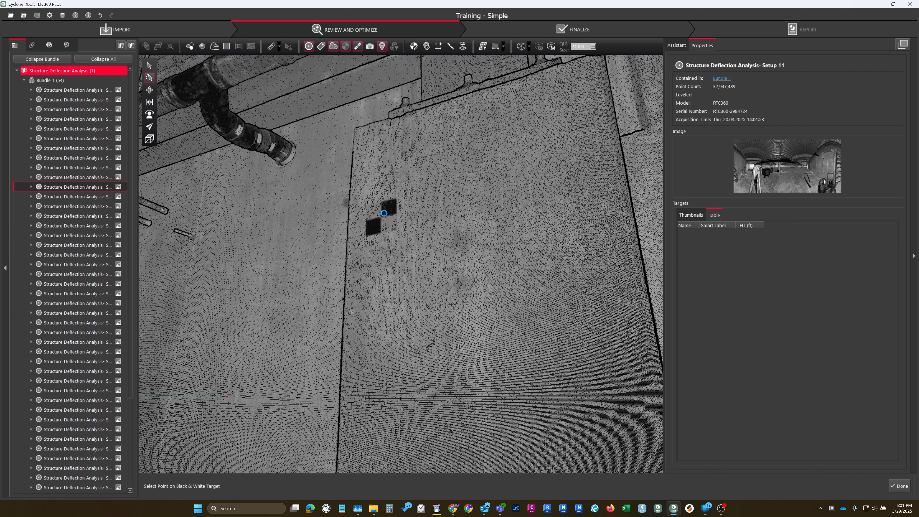
left_click(394, 292)
left_click(483, 261)
left_click(899, 486)
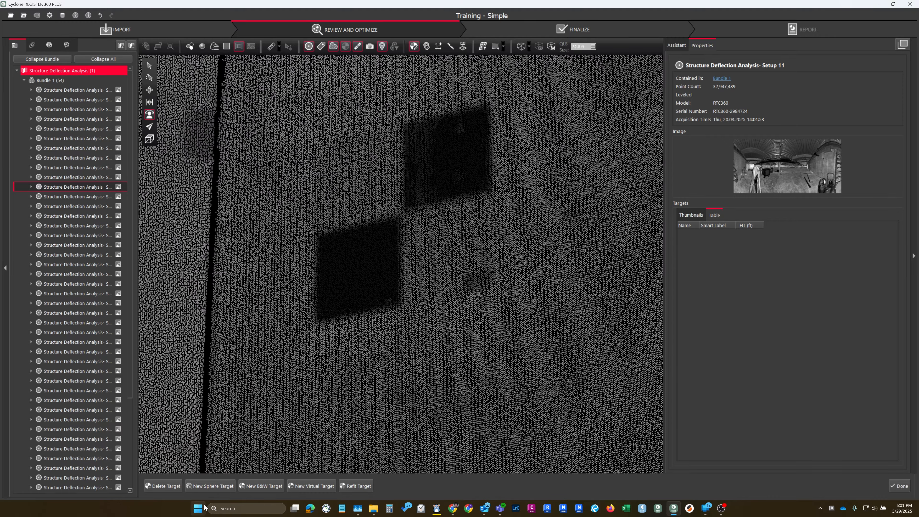
left_click(261, 485)
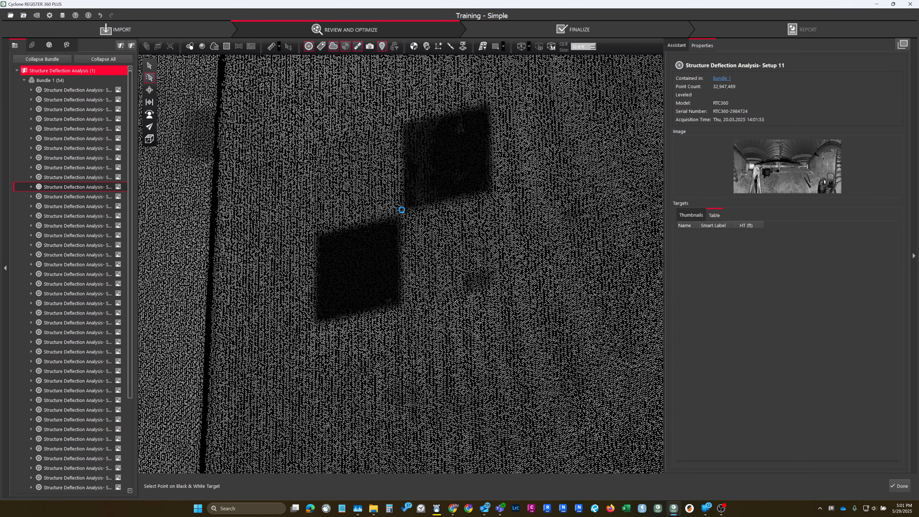
left_click(484, 262)
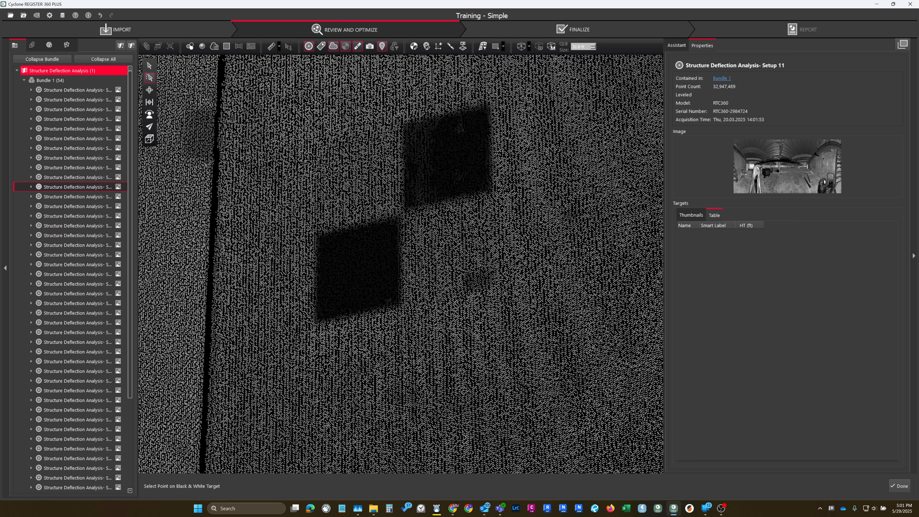
left_click(910, 485)
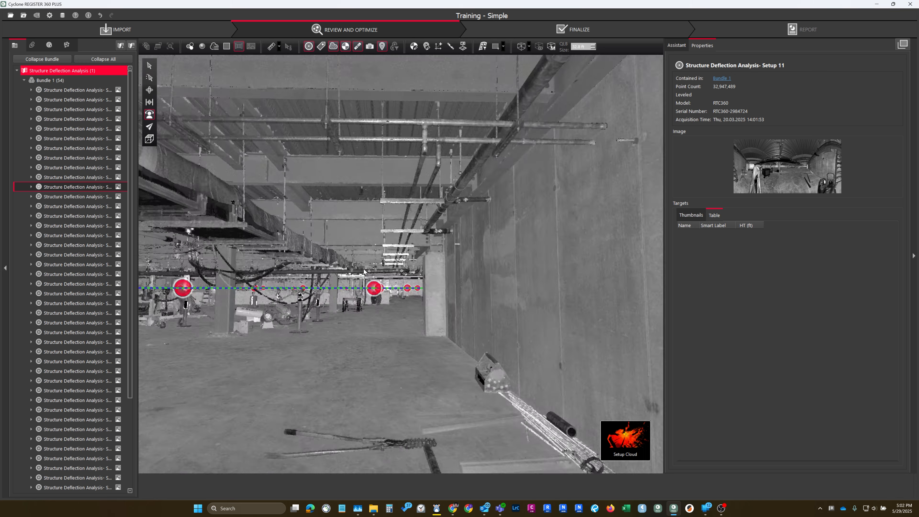
- Move to Setup 12 and face the checkerboard target on its column
scroll(364, 270, "up", 5)
double_click(415, 356)
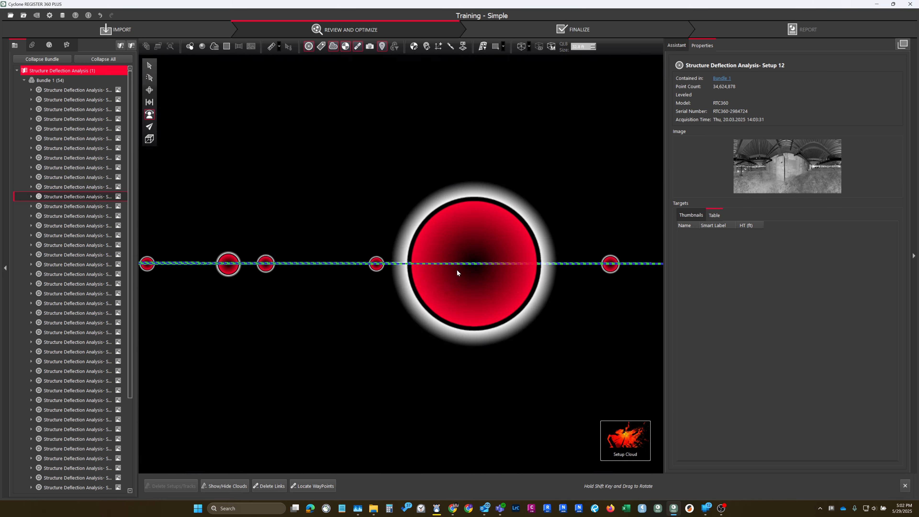
left_click_drag(457, 269, 268, 192)
scroll(364, 220, "up", 3)
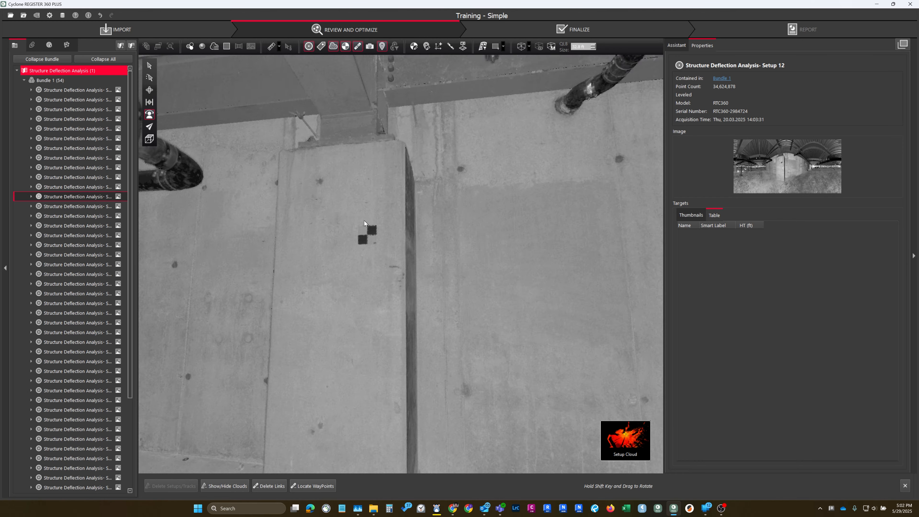
scroll(364, 220, "up", 1)
scroll(357, 243, "up", 4)
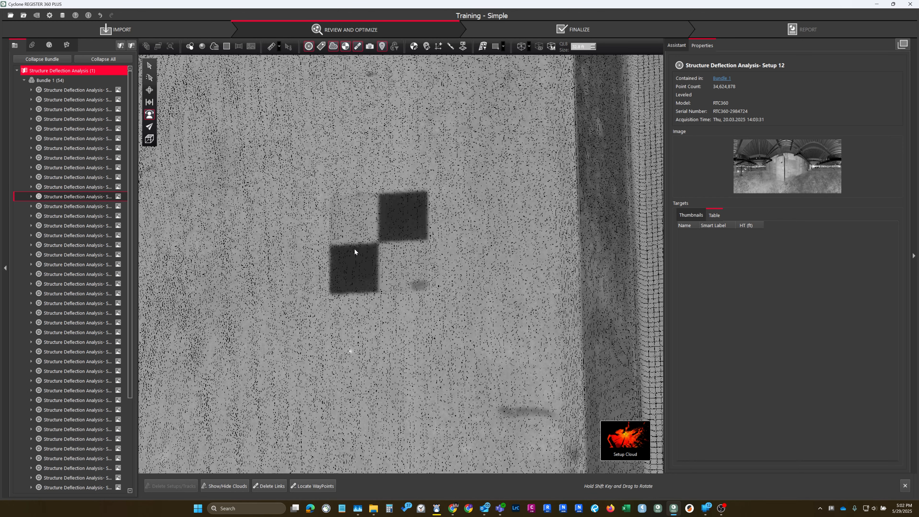
- Try to add a new B&W target at the centre of the column's checkerboard in Setup 12, and finish target editing
left_click(415, 46)
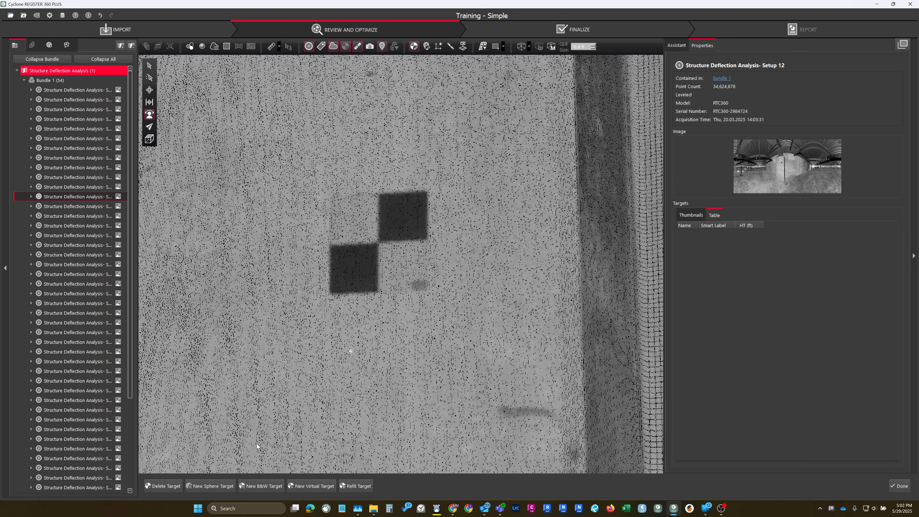
left_click(261, 486)
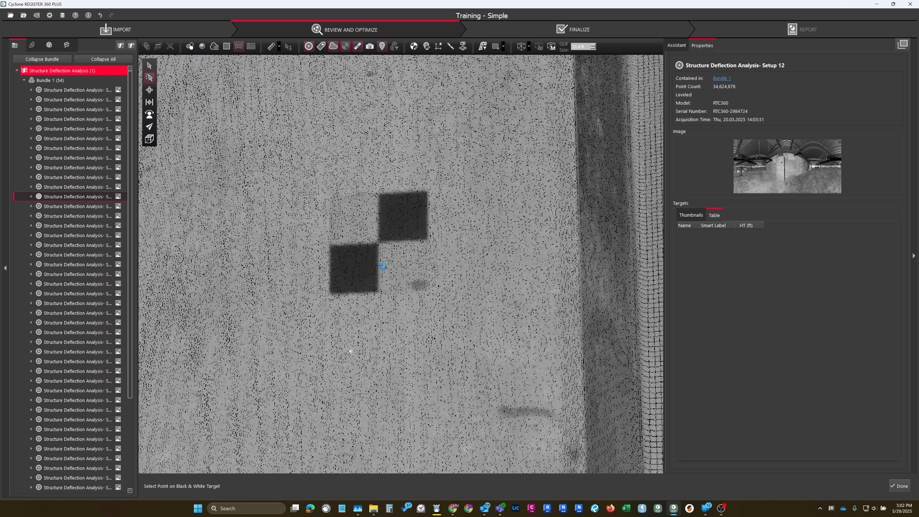
left_click(483, 260)
left_click(382, 245)
left_click(484, 262)
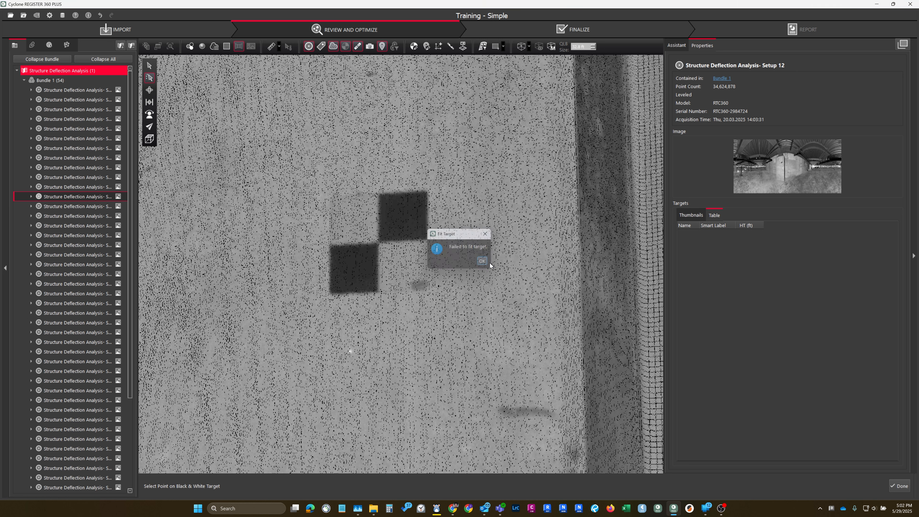
left_click(896, 486)
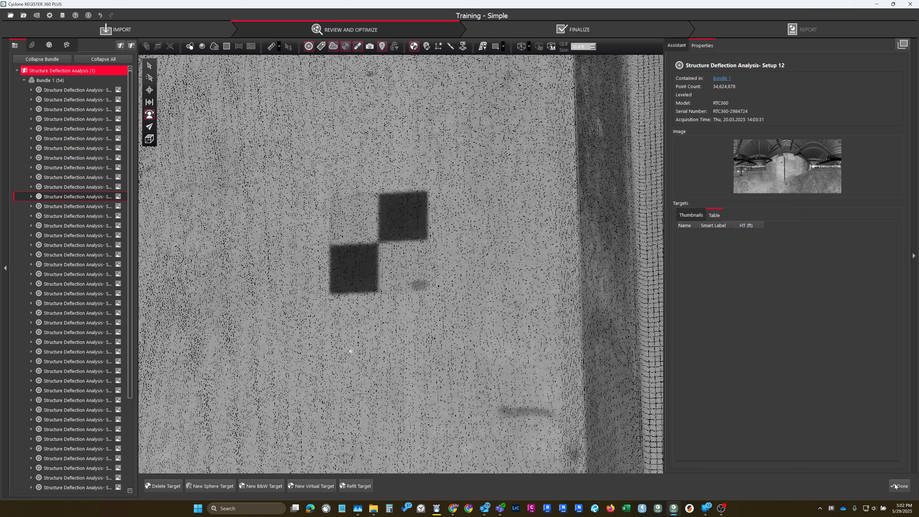
- Select all setups in Bundle 1 and open the SiteMap view
left_click(54, 82)
left_click(52, 91)
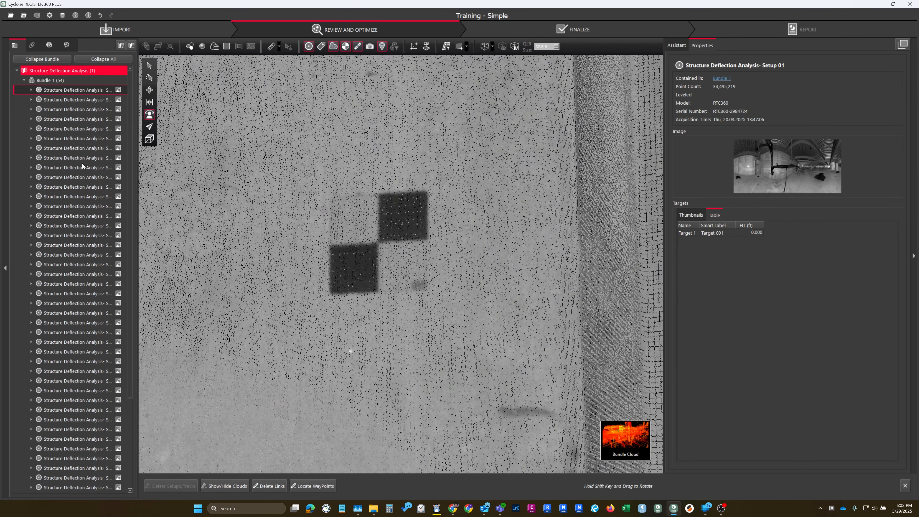
scroll(66, 356, "down", 4)
left_click(76, 487, "shift")
scroll(52, 341, "up", 4)
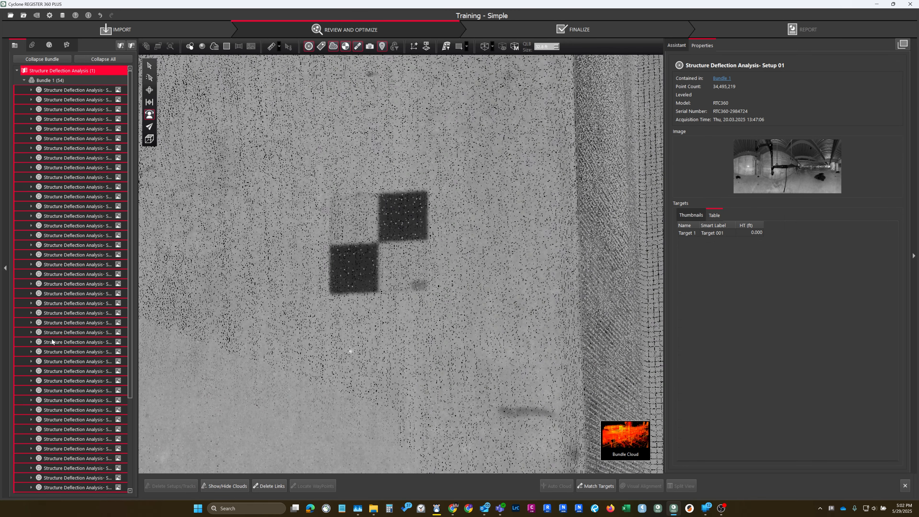
mouse_move(620, 440)
left_click(481, 440)
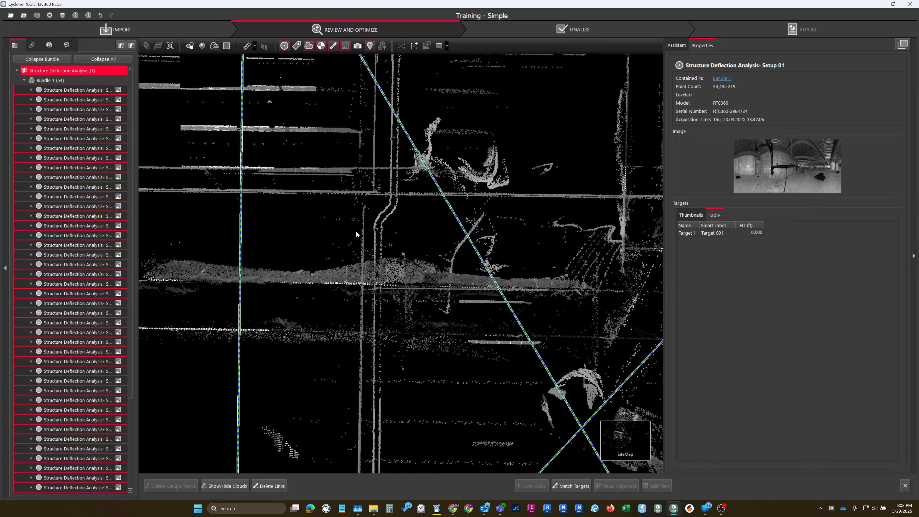
- Hide the point clouds, links and setups in the SiteMap to check how the targets are distributed
scroll(356, 231, "down", 5)
middle_click_drag(355, 231, 374, 303)
scroll(372, 305, "down", 3)
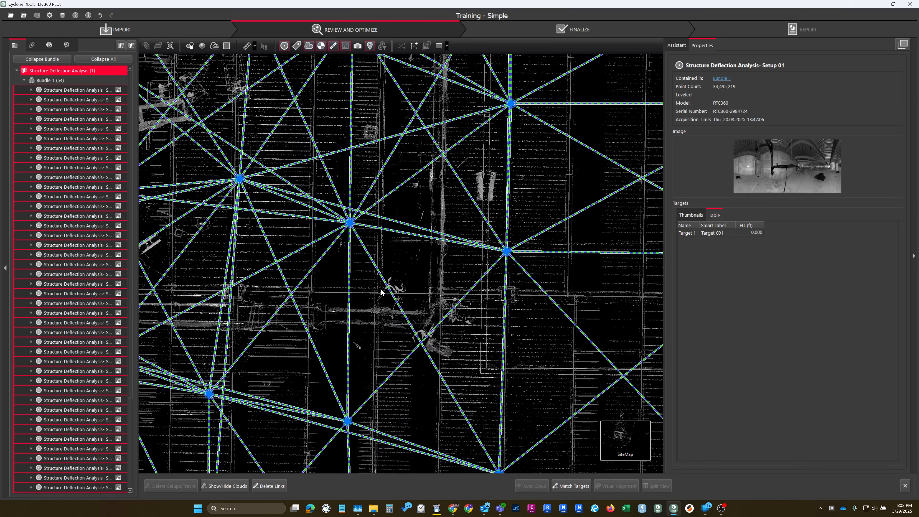
left_click(309, 46)
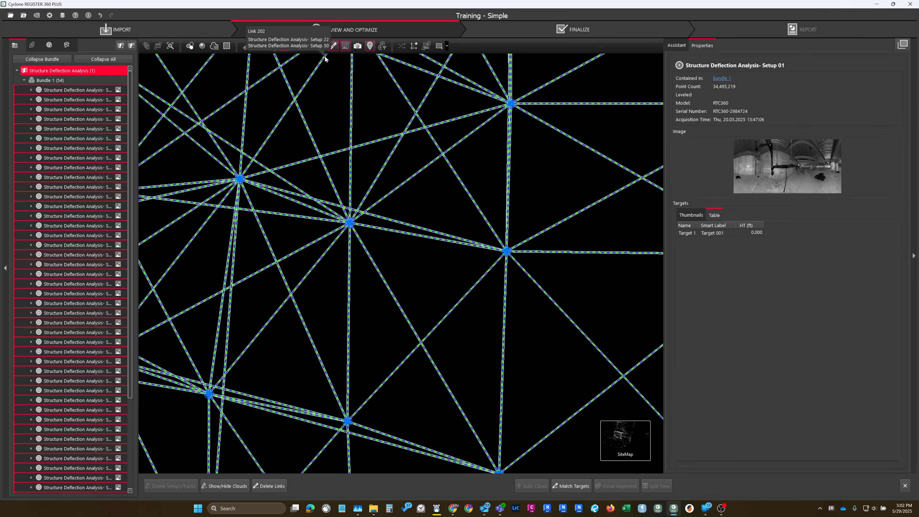
left_click(284, 47)
scroll(371, 232, "down", 6)
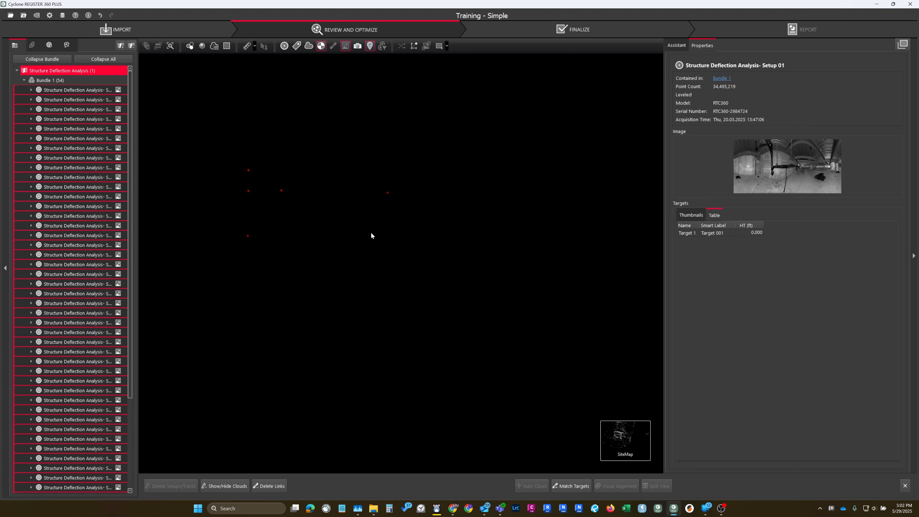
left_click_drag(380, 241, 417, 279)
scroll(349, 242, "up", 4)
- Show the point clouds and setup markers again to see the target locations within the building plan
left_click(309, 47)
left_click_drag(496, 253, 463, 243)
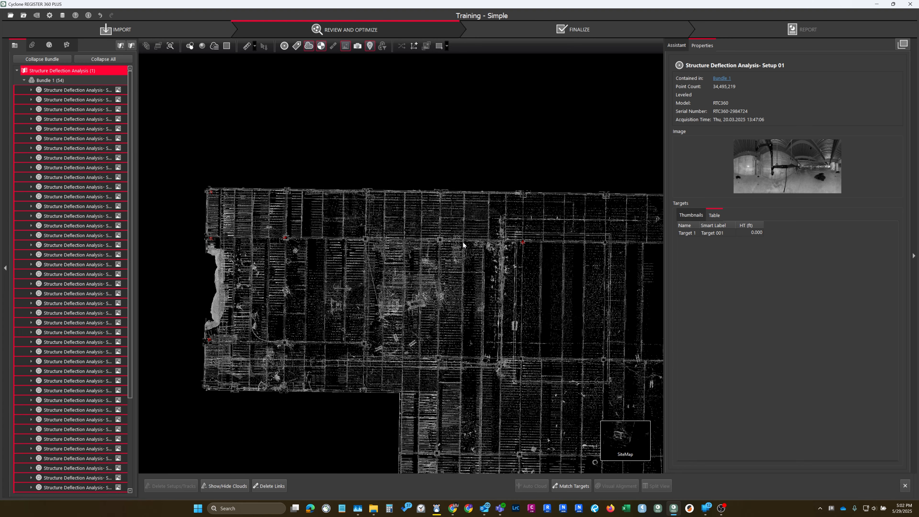
left_click(284, 47)
left_click_drag(450, 339, 369, 329)
scroll(369, 329, "down", 3)
scroll(369, 331, "up", 4)
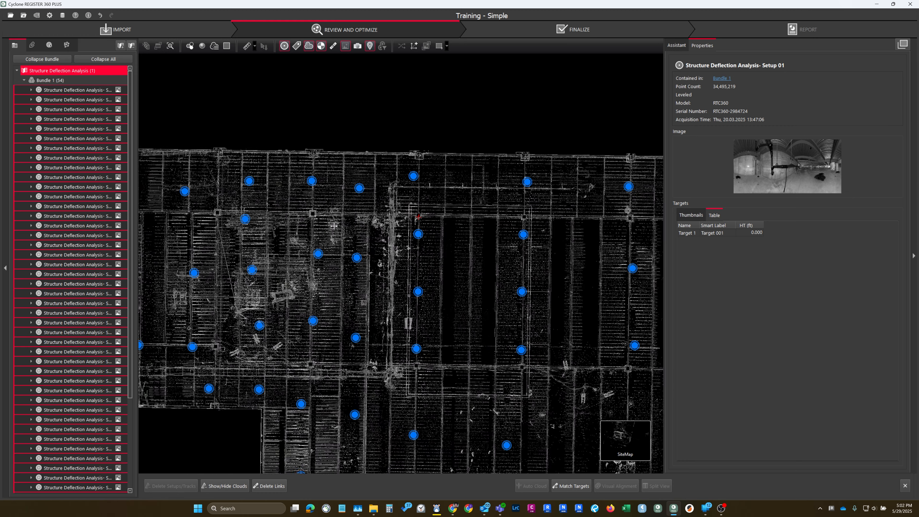
scroll(221, 300, "down", 2)
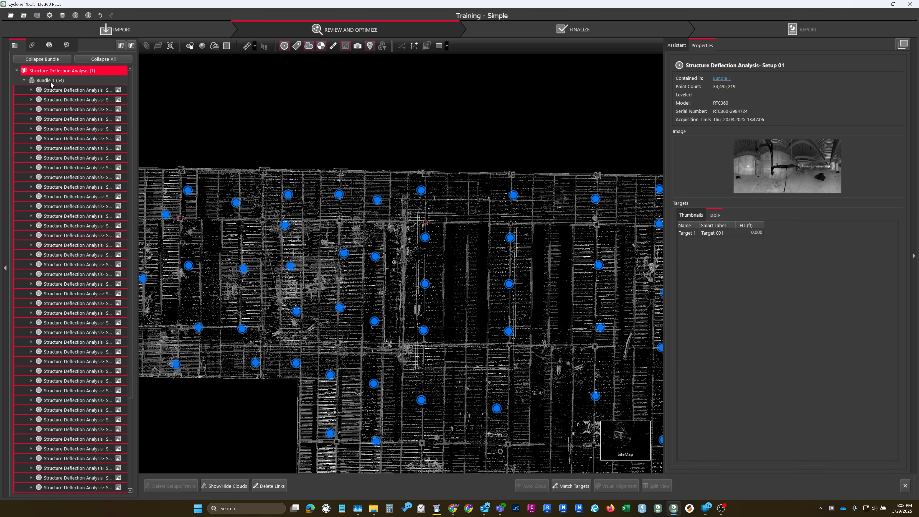
- Examine the columns along the building's upper edge and the setups around them in the SiteMap
left_click_drag(418, 208, 370, 198)
mouse_move(459, 196)
left_mouse_down()
mouse_move(462, 117)
mouse_move(461, 206)
left_mouse_up()
scroll(462, 115, "up", 3)
scroll(465, 200, "up", 5)
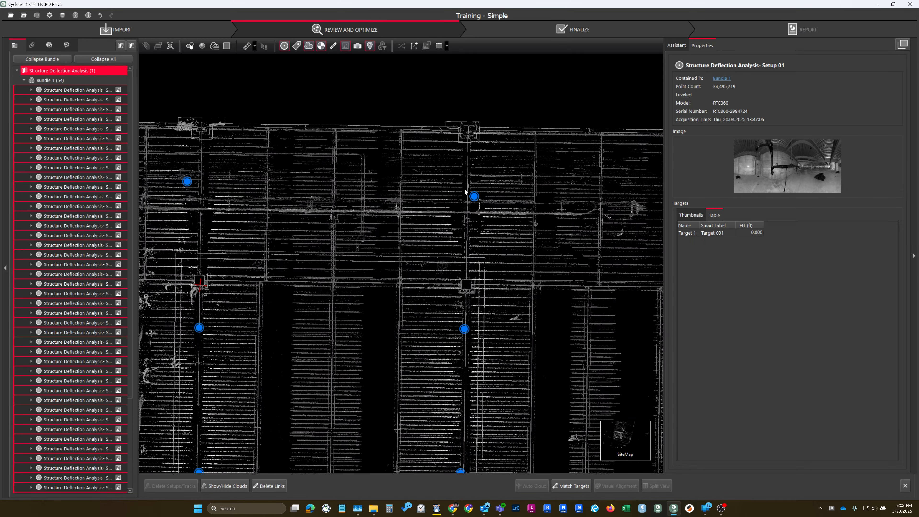
scroll(426, 229, "up", 4)
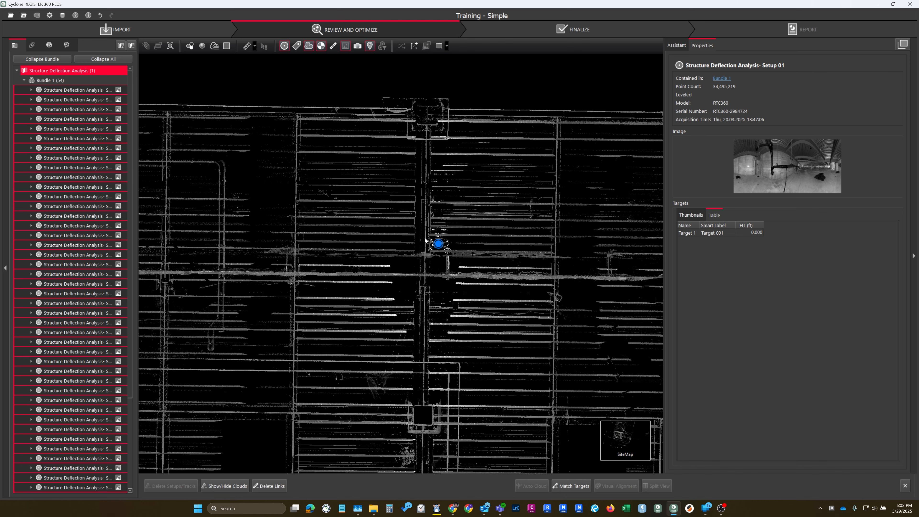
left_click_drag(420, 242, 410, 252)
scroll(450, 148, "up", 3)
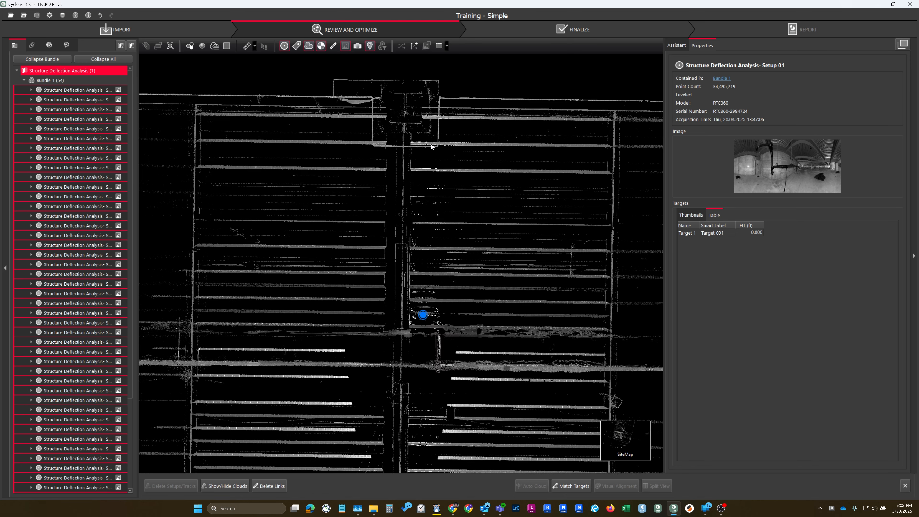
left_click_drag(443, 147, 411, 189)
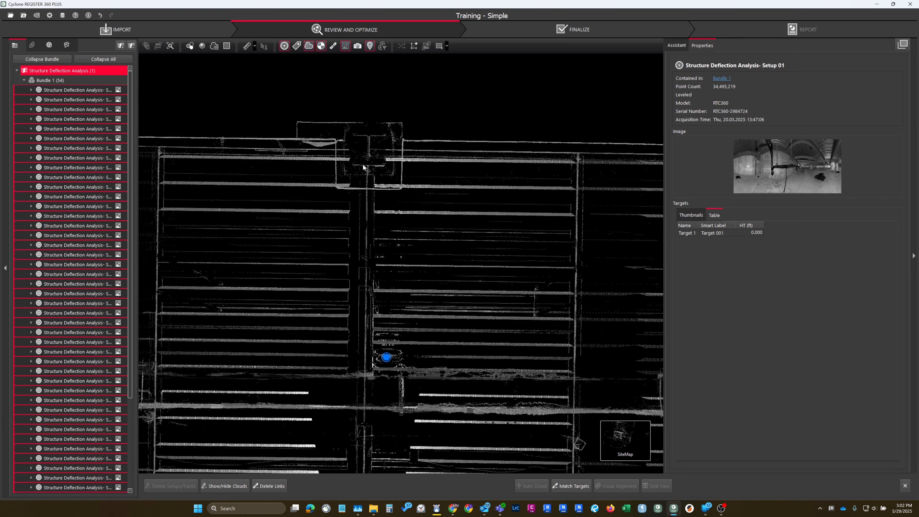
scroll(364, 167, "up", 2)
scroll(364, 169, "down", 5)
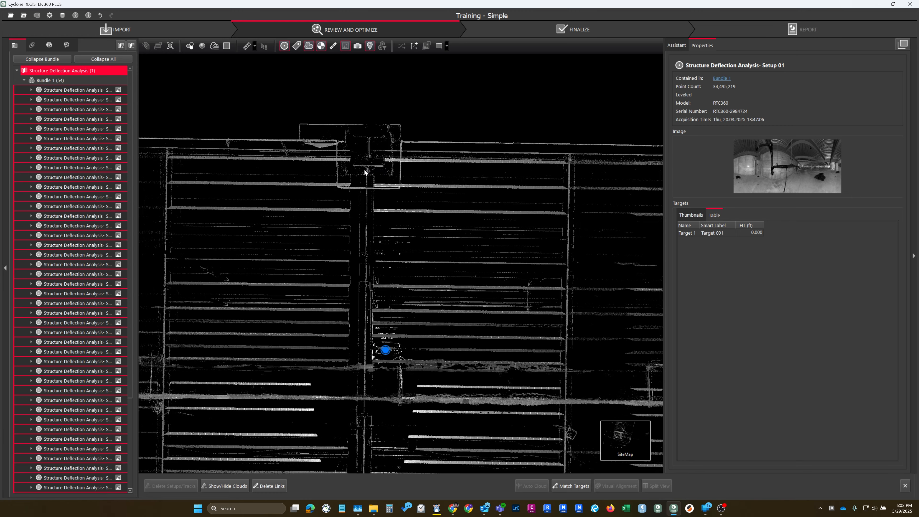
left_click_drag(427, 233, 309, 193)
scroll(334, 247, "down", 3)
- Show the links again and examine the targets and setups near the building's left end
left_click(333, 45)
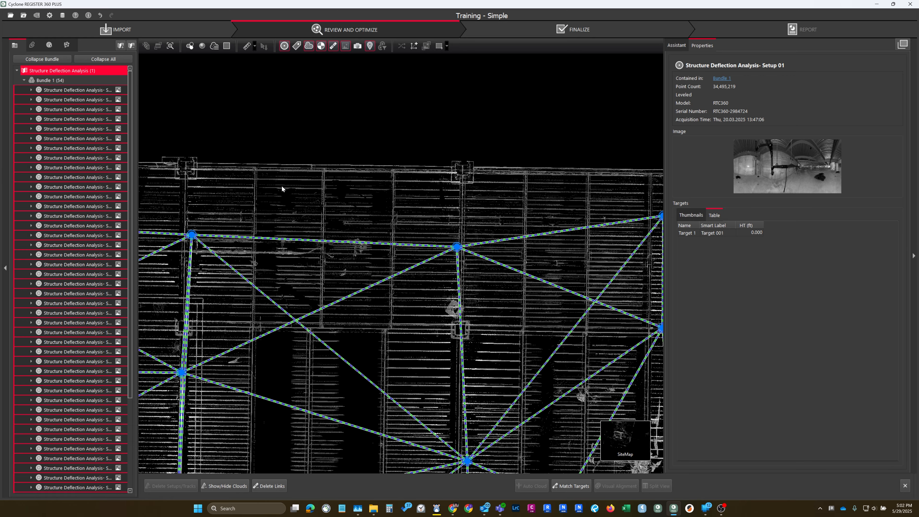
scroll(281, 185, "down", 5)
scroll(305, 169, "up", 8)
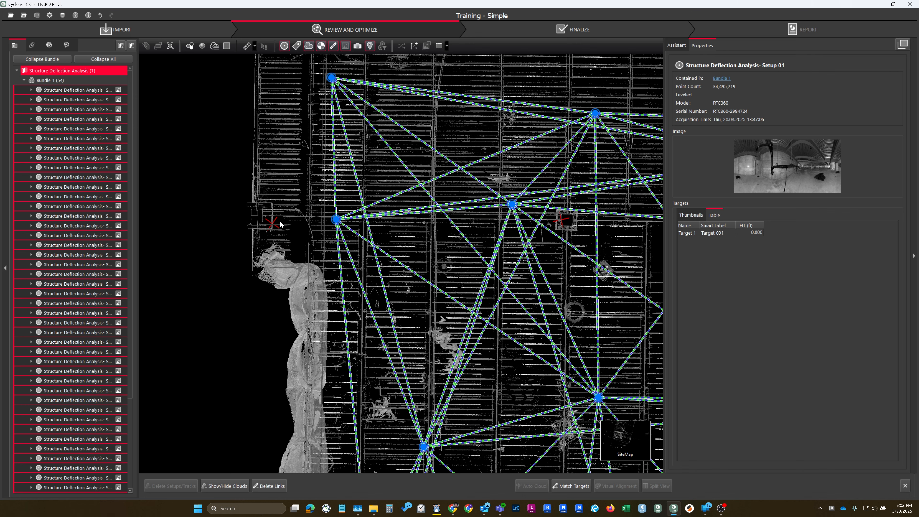
scroll(278, 225, "down", 4)
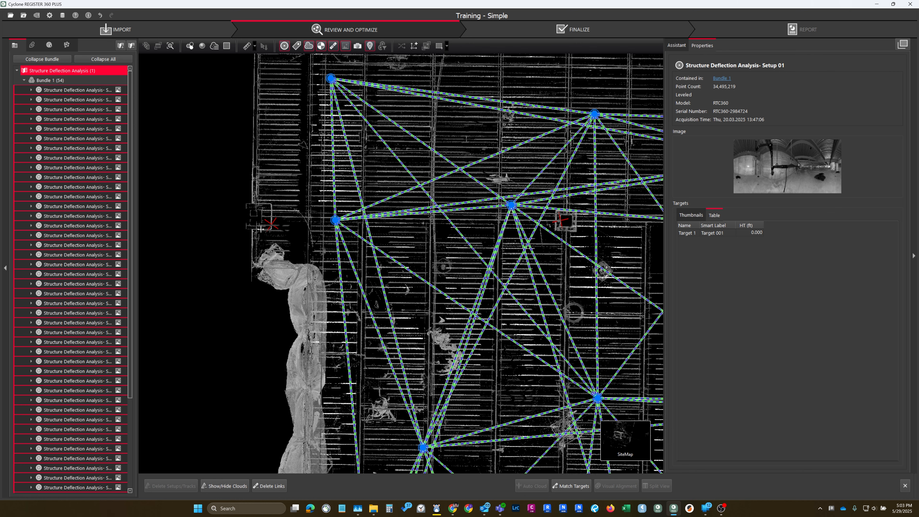
scroll(248, 202, "down", 3)
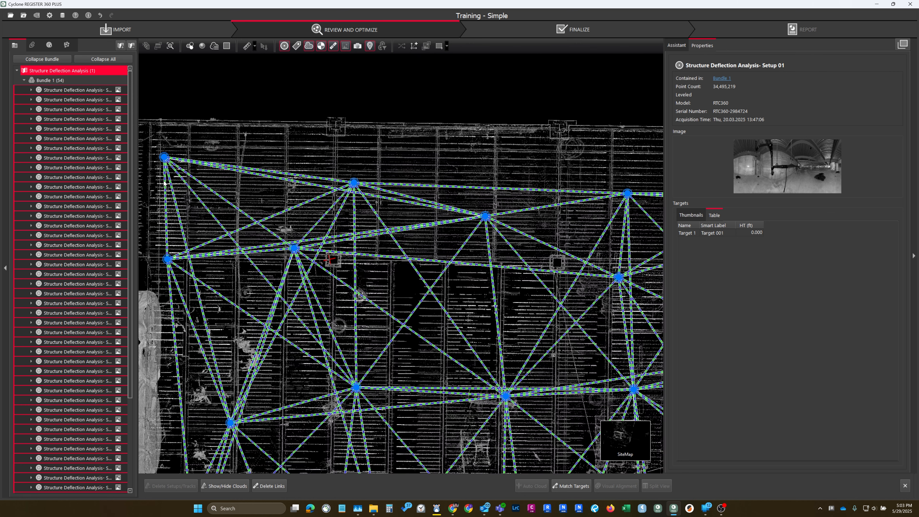
- Return to the import stage and import Master Control List for Scanner.txt from File Explorer as default control points
left_click(105, 33)
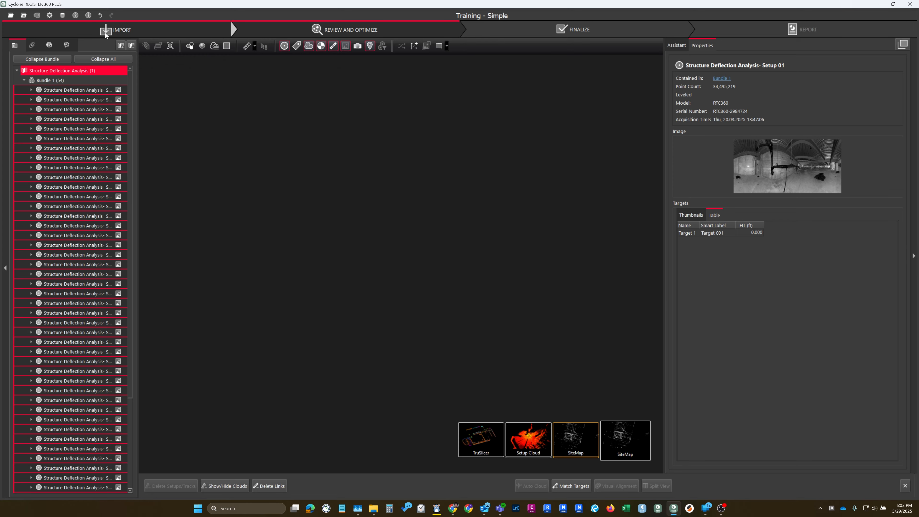
mouse_move(373, 513)
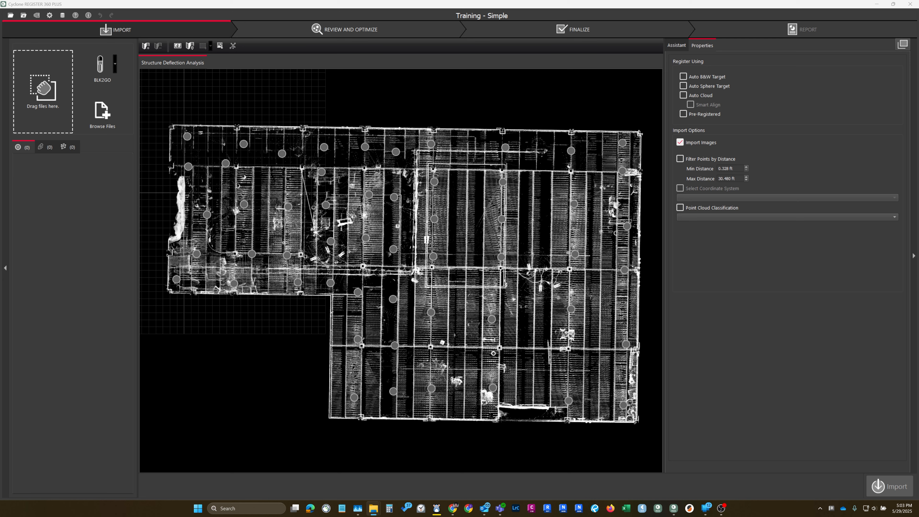
left_click_drag(330, 292, 44, 81)
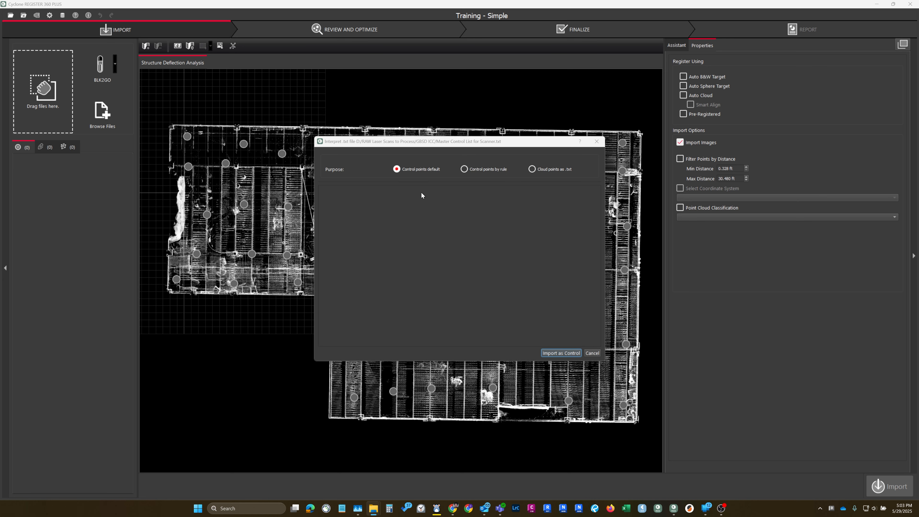
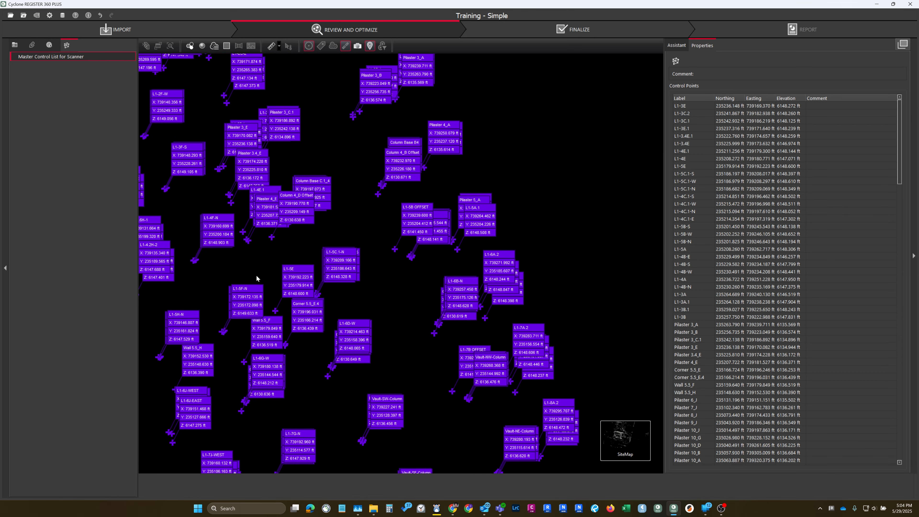
scroll(254, 152, "up", 5)
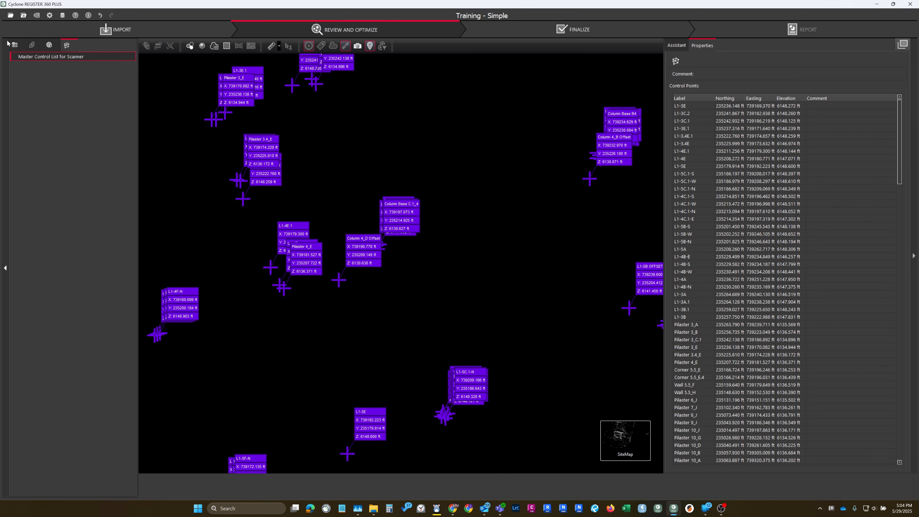
- Apply the control to Bundle 1, accept labeling the matching targets to match control, and expand the bundle
left_click(14, 45)
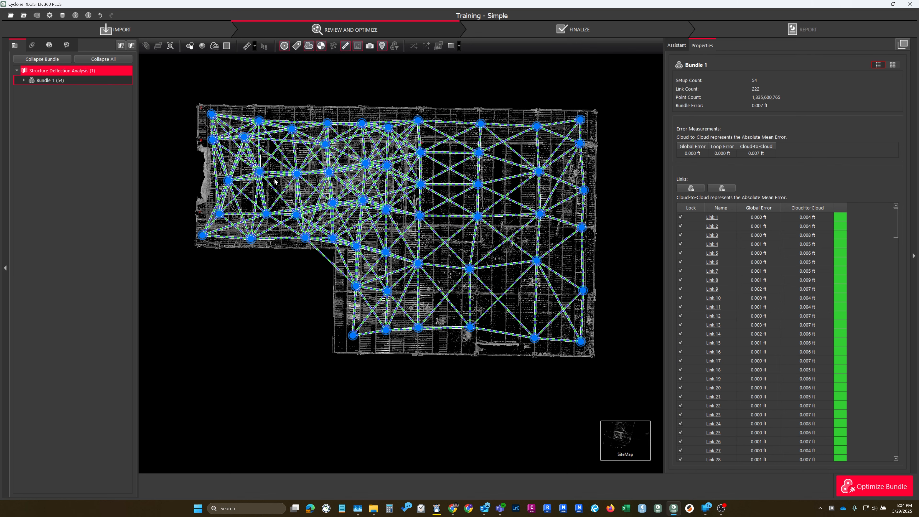
right_click(57, 80)
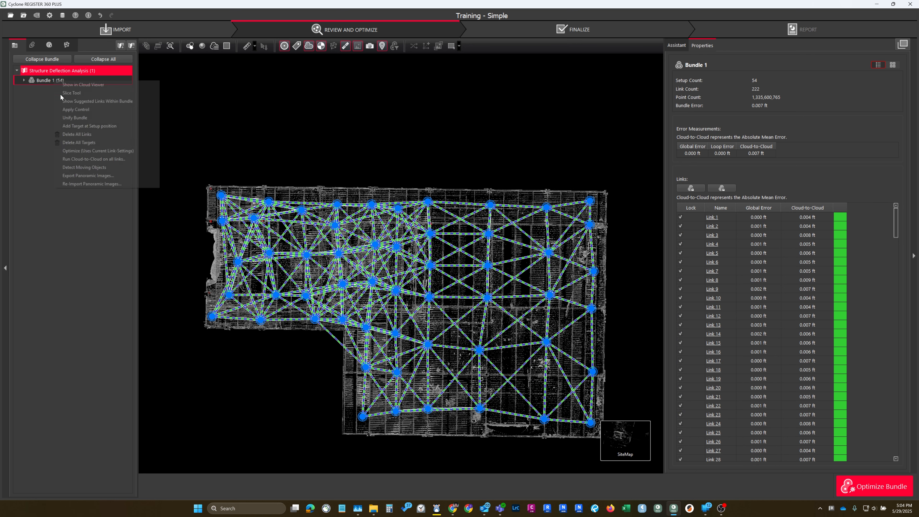
left_click(77, 109)
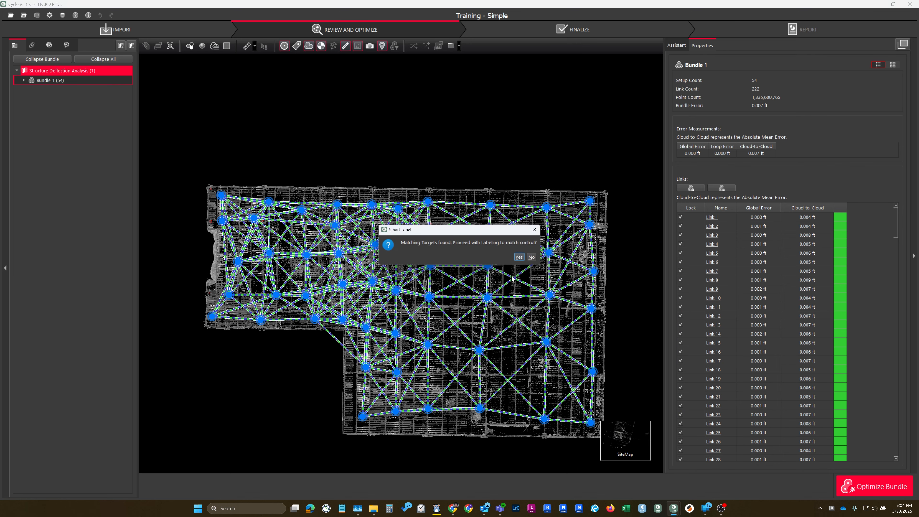
left_click(520, 258)
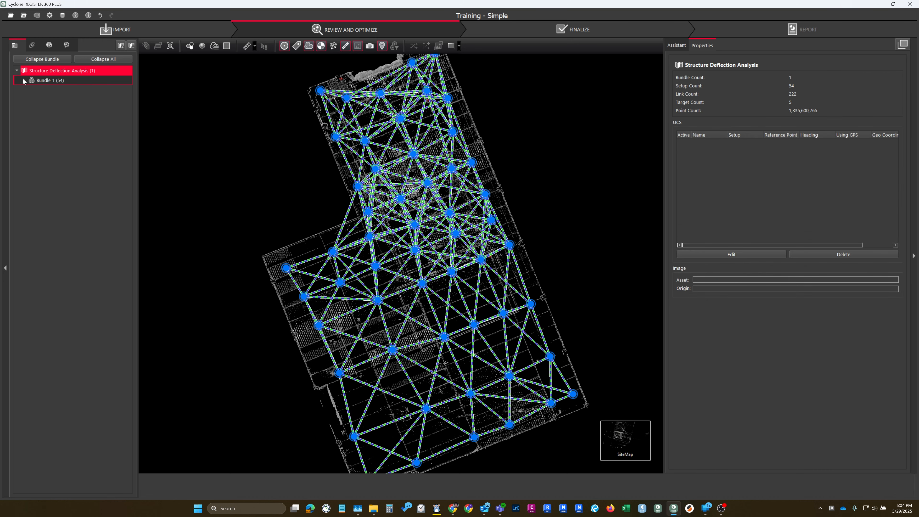
left_click(24, 80)
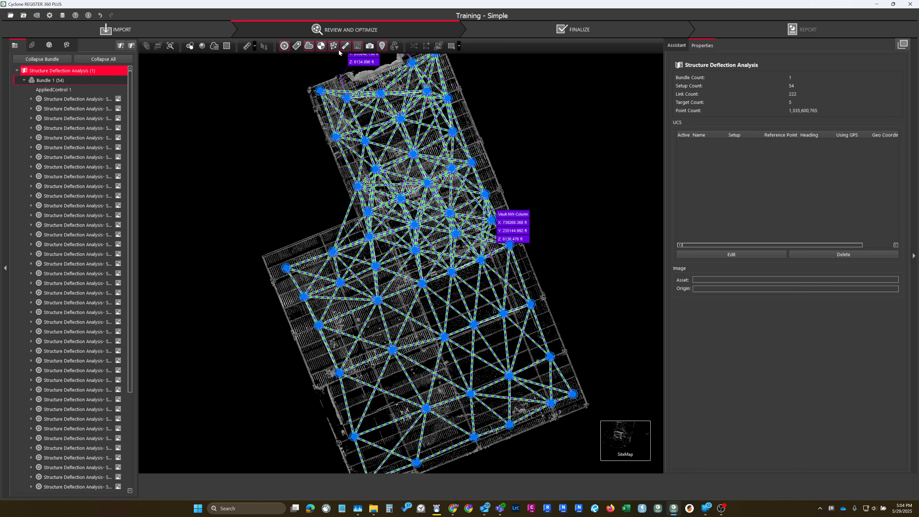
- Exclude Pilaster 3_A from the control constraints of AppliedControl 1, re-apply the control and review the constraint errors
left_click(48, 91)
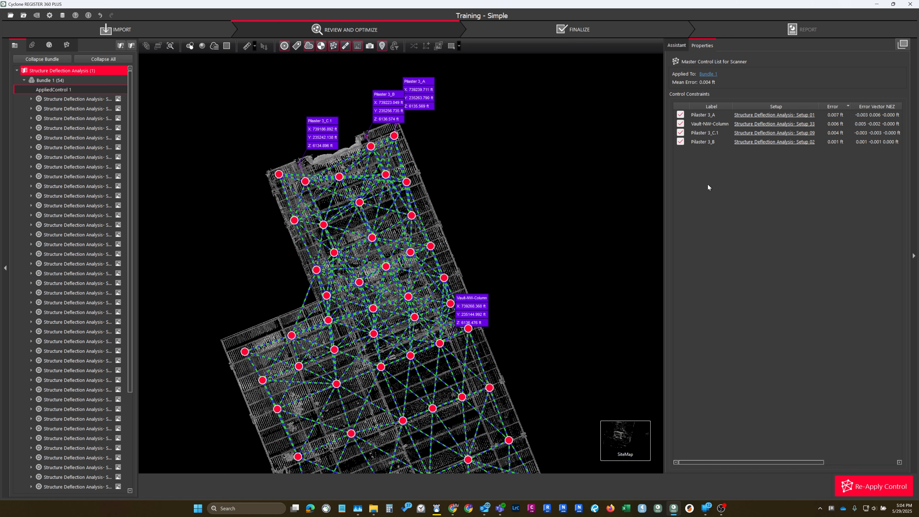
left_click_drag(663, 154, 501, 154)
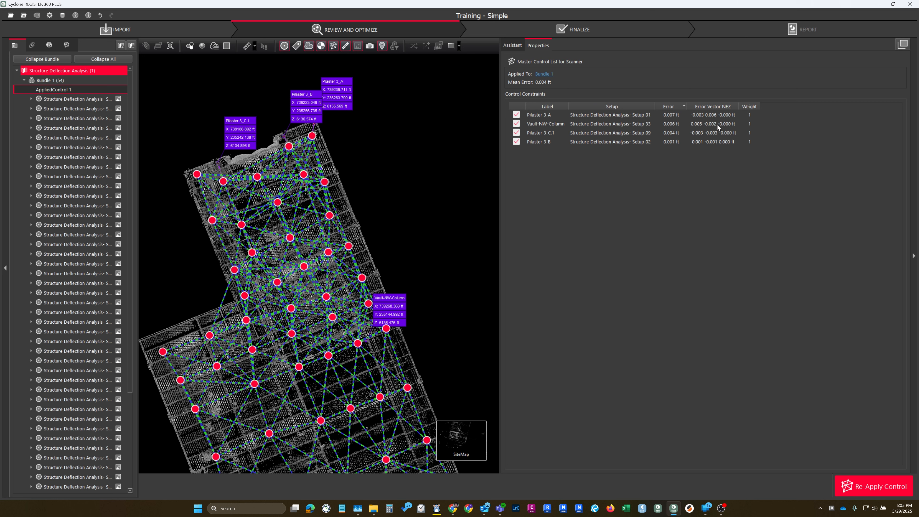
left_click(515, 114)
left_click(839, 491)
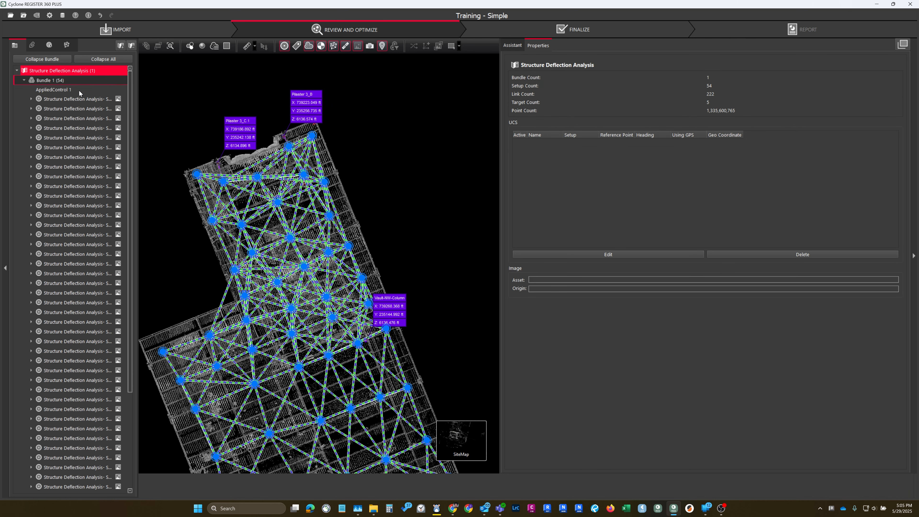
left_click(79, 91)
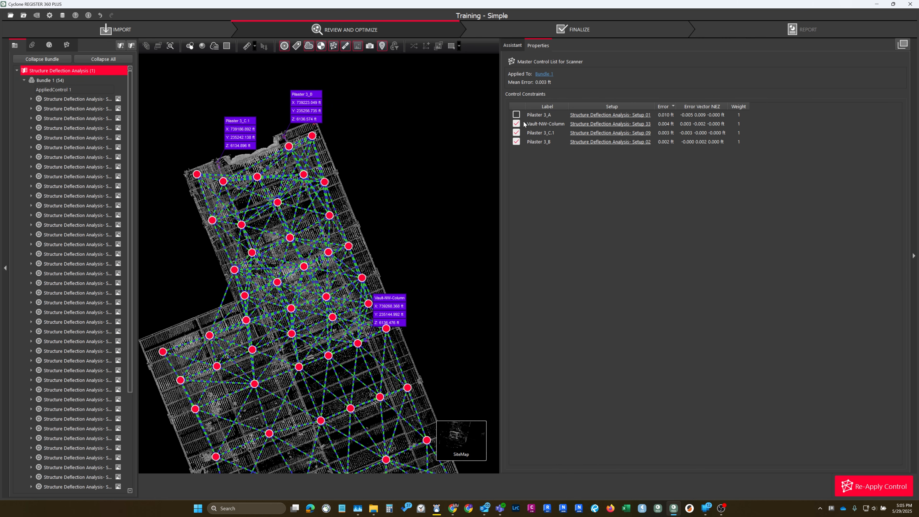
left_click_drag(268, 171, 281, 203)
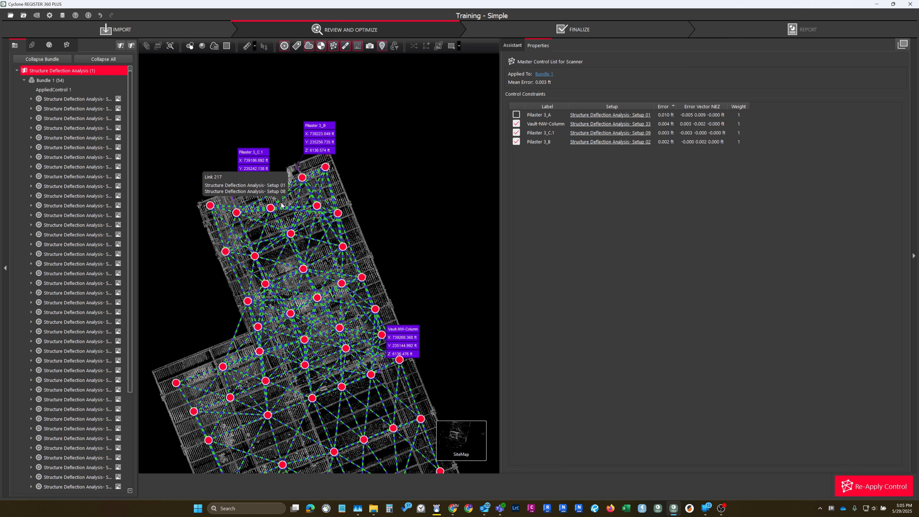
- Include Pilaster 3_A in the AppliedControl 1 constraints again, re-apply the control and review the constraint errors
left_click(65, 90)
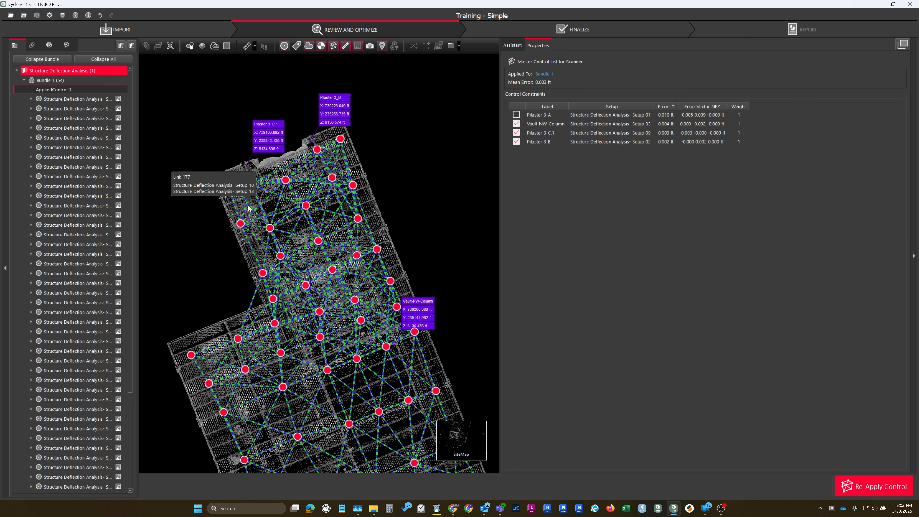
left_click_drag(249, 207, 274, 142)
scroll(304, 178, "down", 2)
left_click_drag(327, 201, 304, 188)
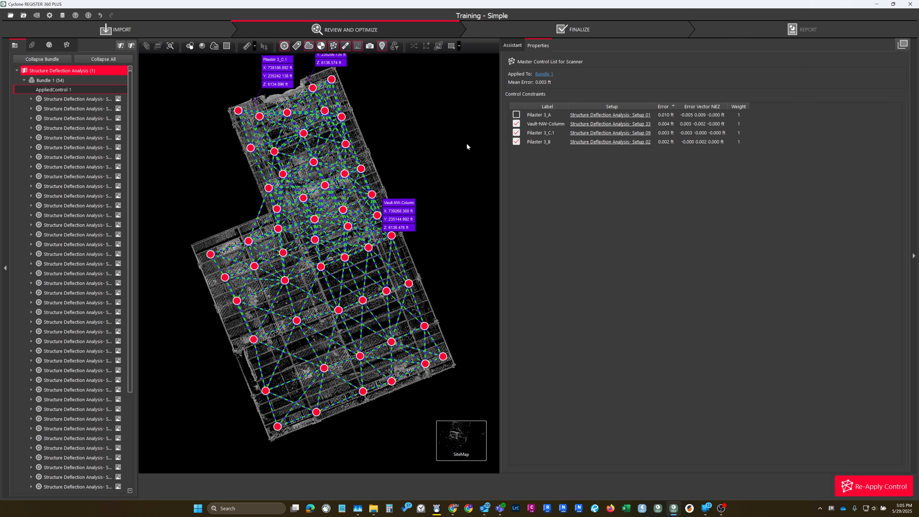
left_click(857, 486)
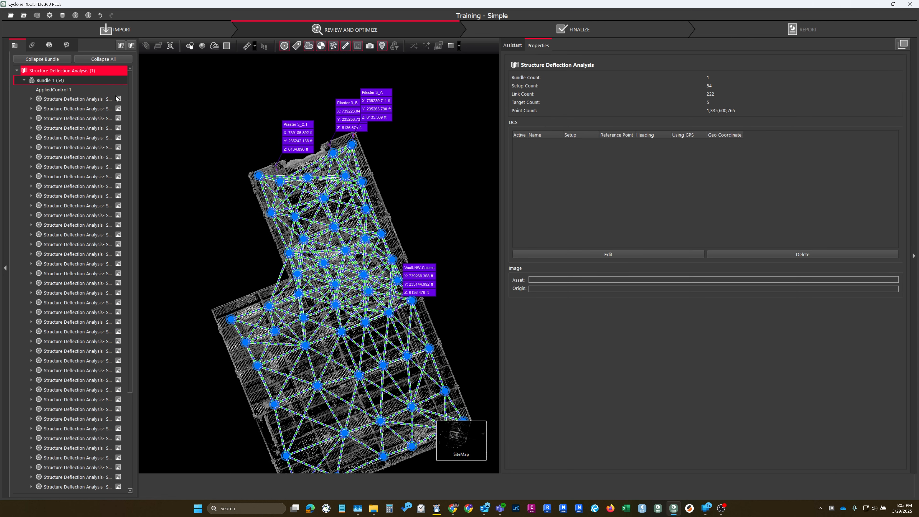
left_click(58, 89)
left_click_drag(377, 202, 390, 138)
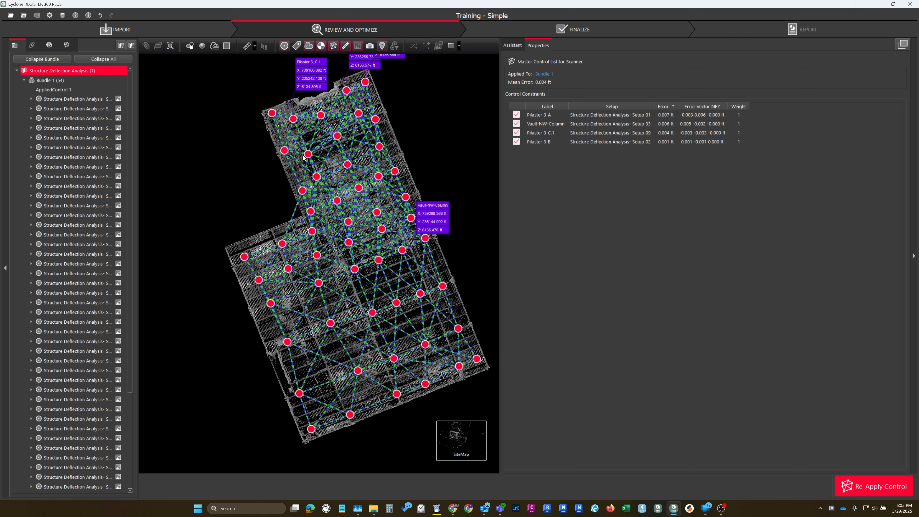
left_click_drag(375, 170, 357, 204)
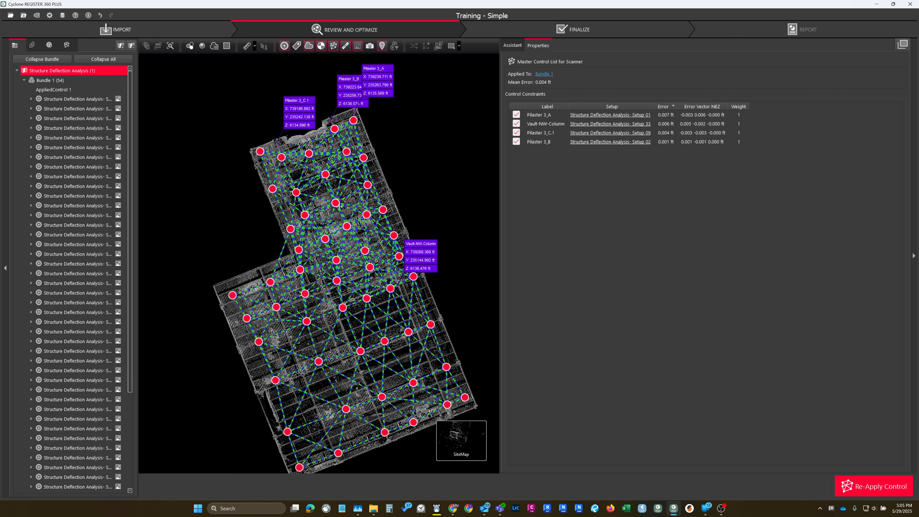
- Review the error measurements and link errors of Bundle 1 beside the full SiteMap
left_click(50, 80)
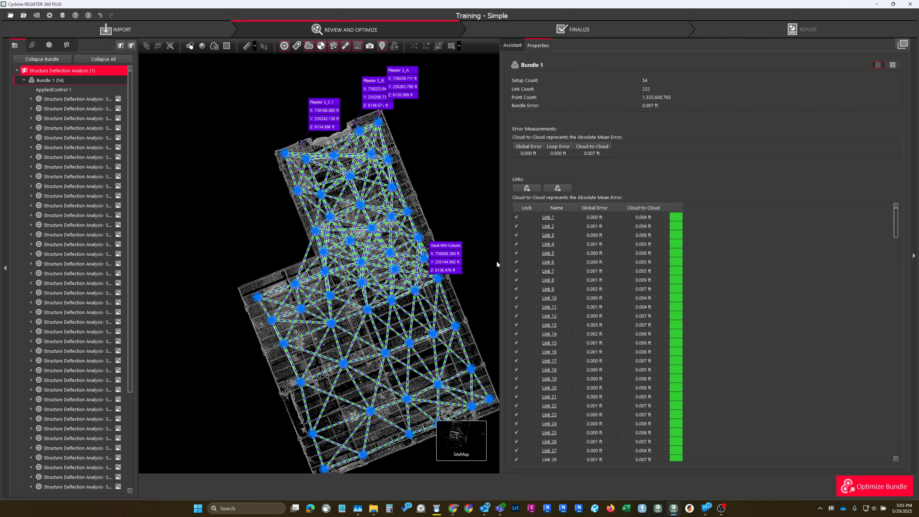
left_click_drag(500, 259, 670, 260)
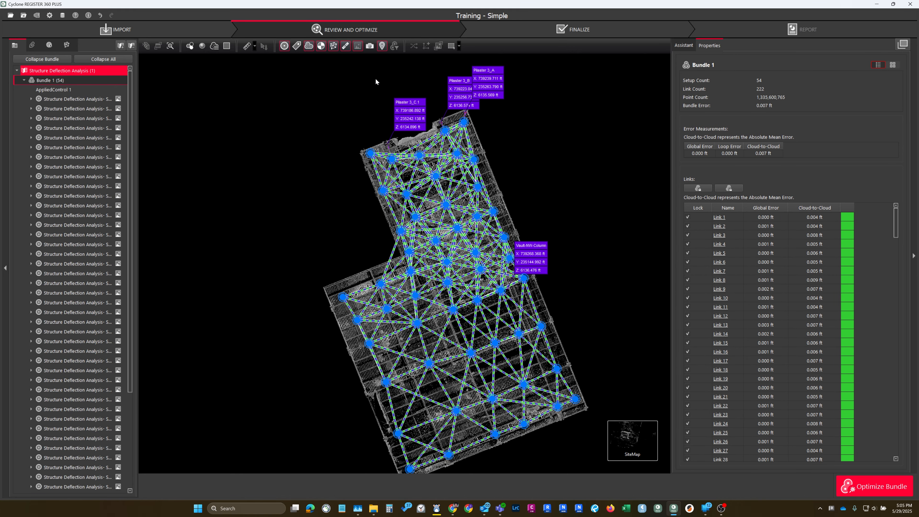
right_click_drag(401, 192, 387, 147)
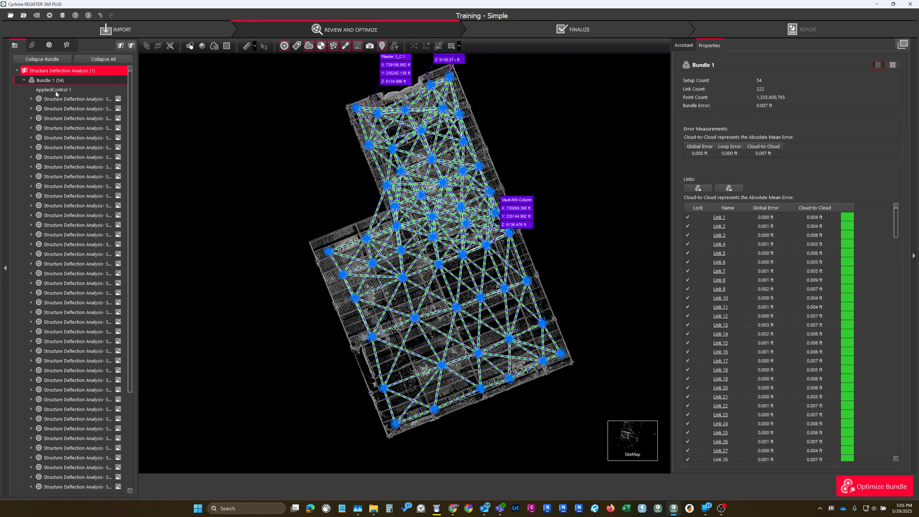
- Switch to the bundle cloud, choose Structure Deflection Analysis- Setup 54 and open its setup cloud
mouse_move(649, 435)
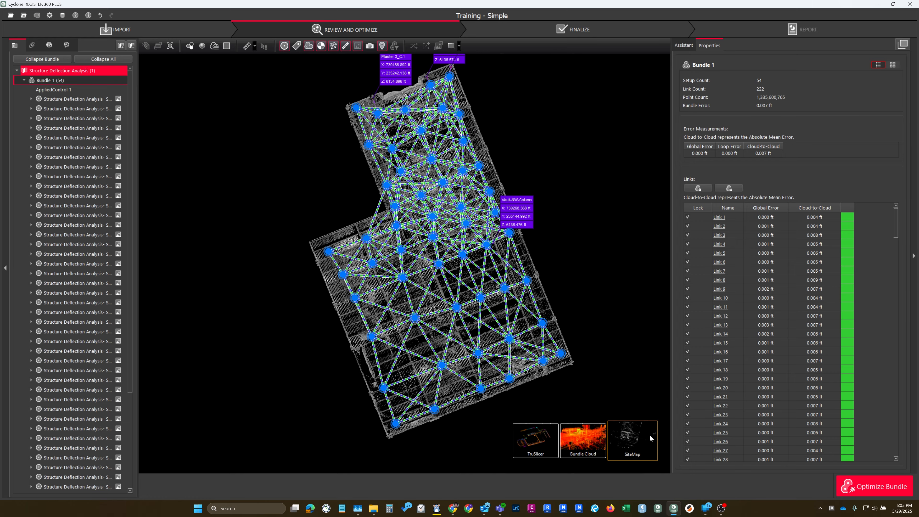
left_click(593, 435)
scroll(406, 283, "up", 4)
left_click_drag(405, 290, 355, 292)
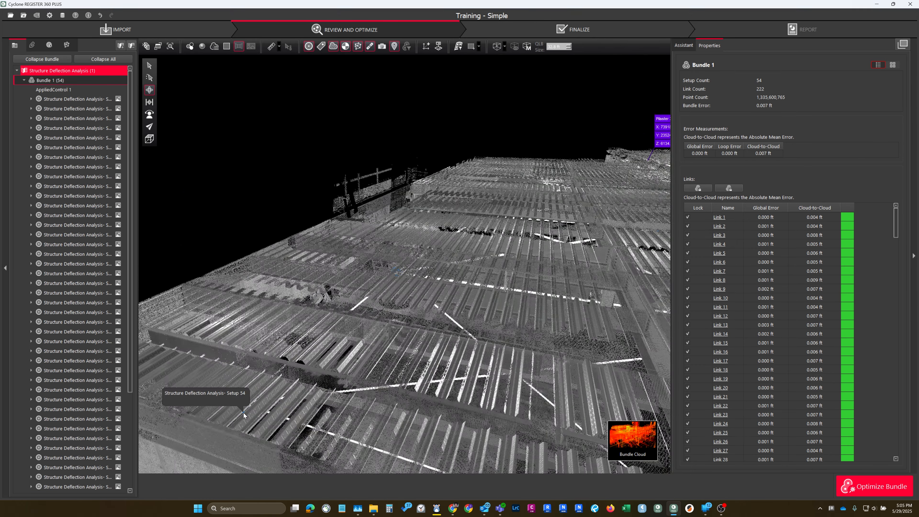
double_click(242, 413)
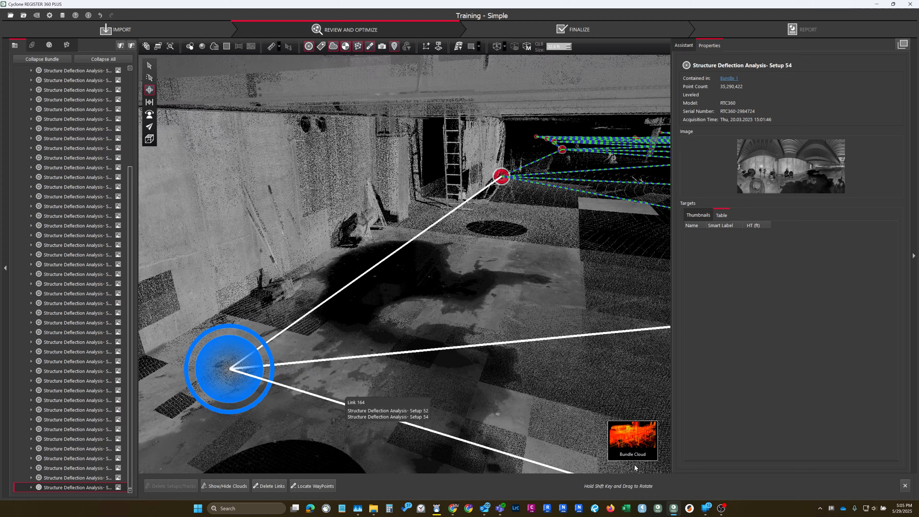
left_click(538, 430)
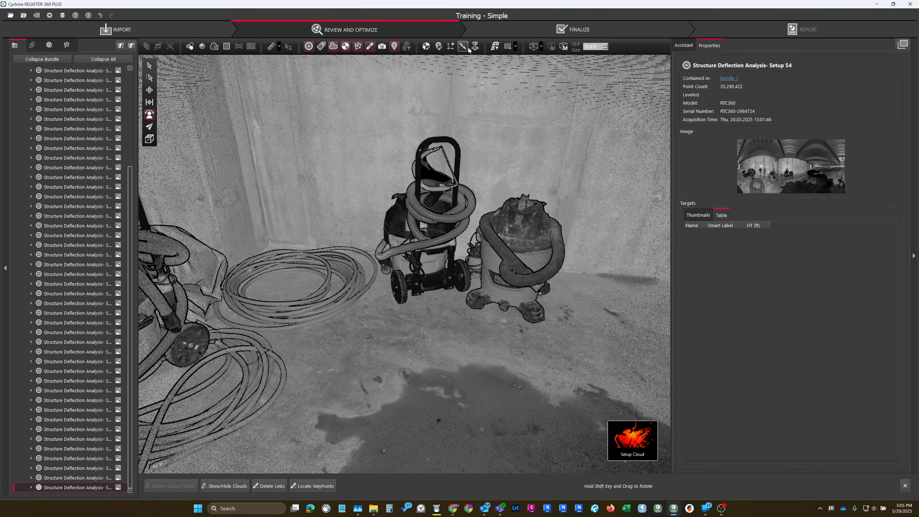
- Fence the two vacuums by the wall with a rectangle and delete the visual points inside it
left_click(508, 46)
left_click_drag(381, 202, 615, 315)
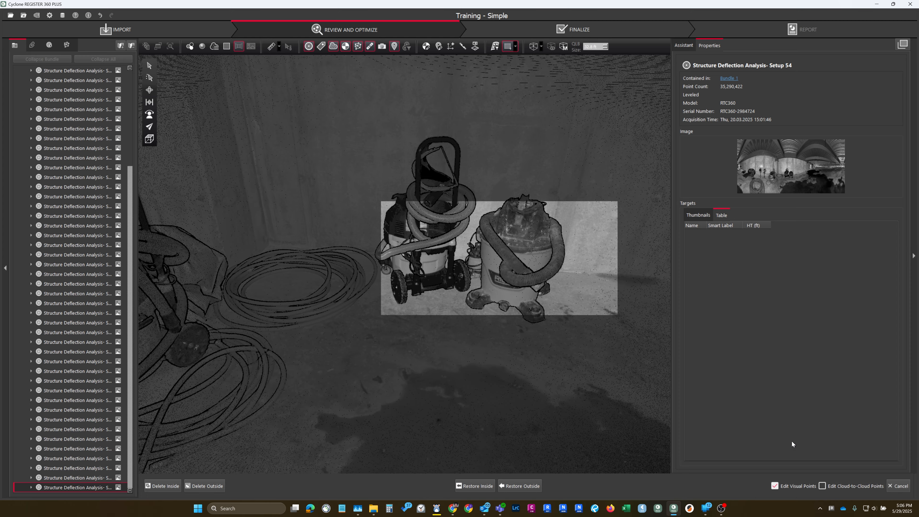
left_click(160, 486)
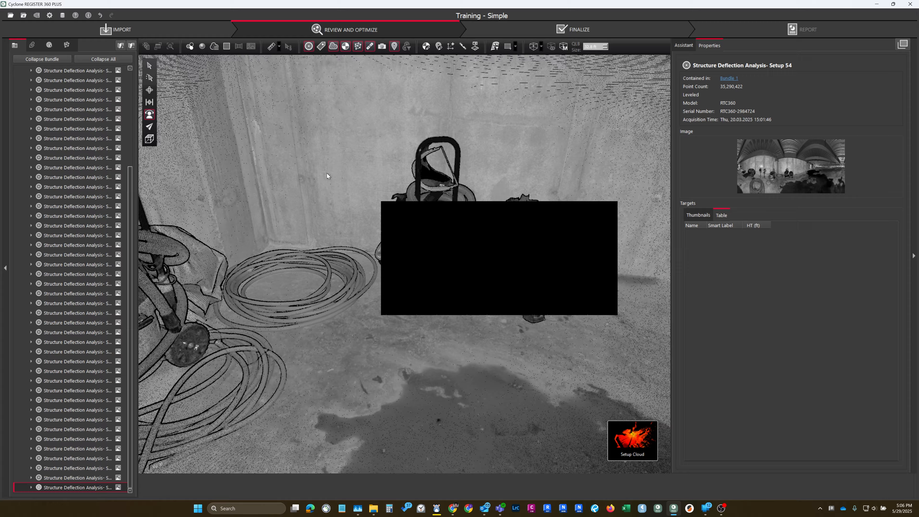
- Examine the cleared rectangle and the remaining vacuum and hoses from outside the setup position in orbit mode
left_click_drag(467, 173, 410, 175)
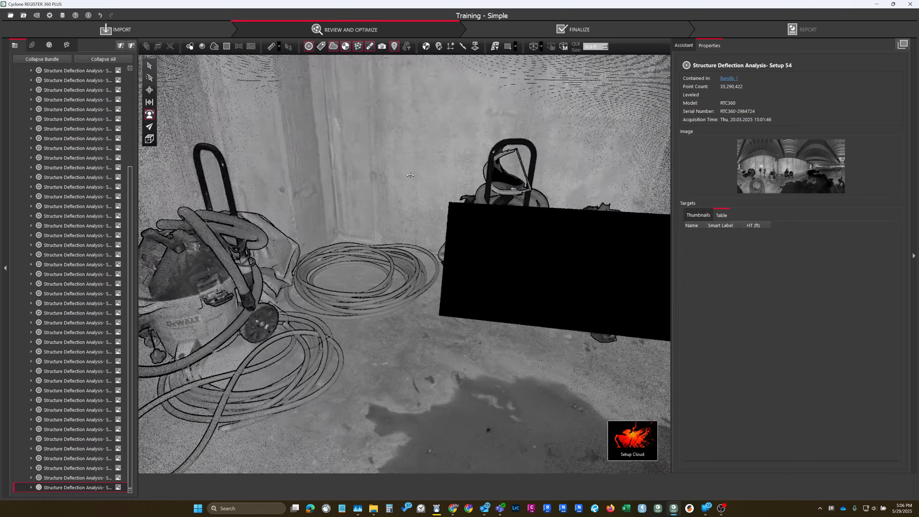
left_click(150, 90)
left_click_drag(268, 221, 297, 144)
scroll(300, 190, "down", 3)
mouse_move(630, 438)
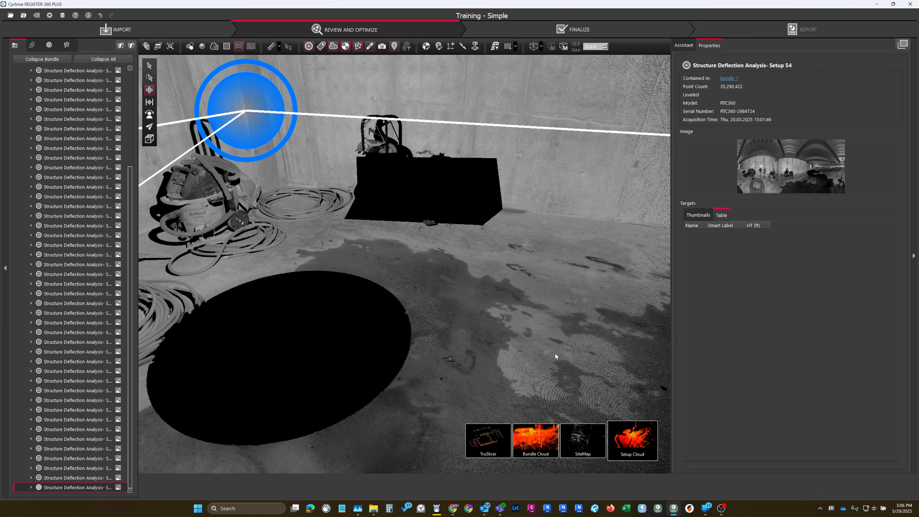
right_click_drag(402, 210, 540, 314)
scroll(457, 100, "up", 3)
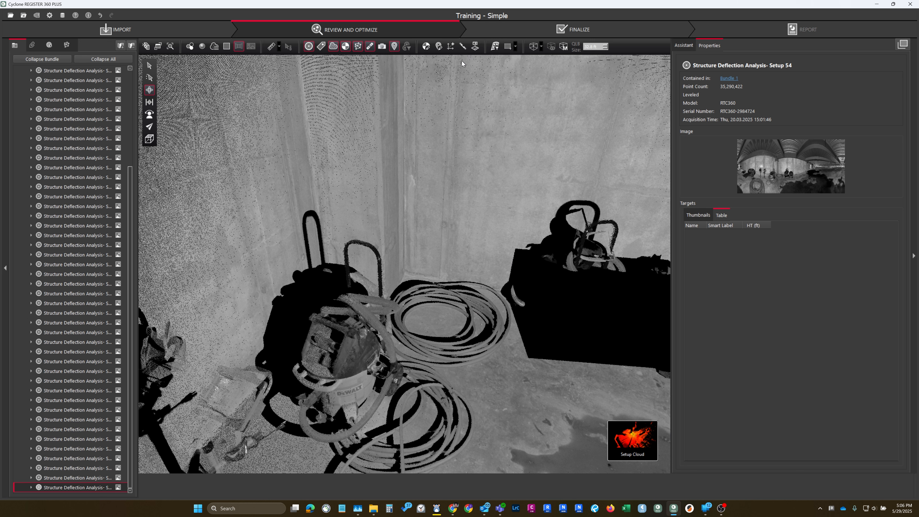
- Draw a polygonal fence around the DeWalt vacuum and coiled hoses and delete the visual points inside it
left_click(515, 47)
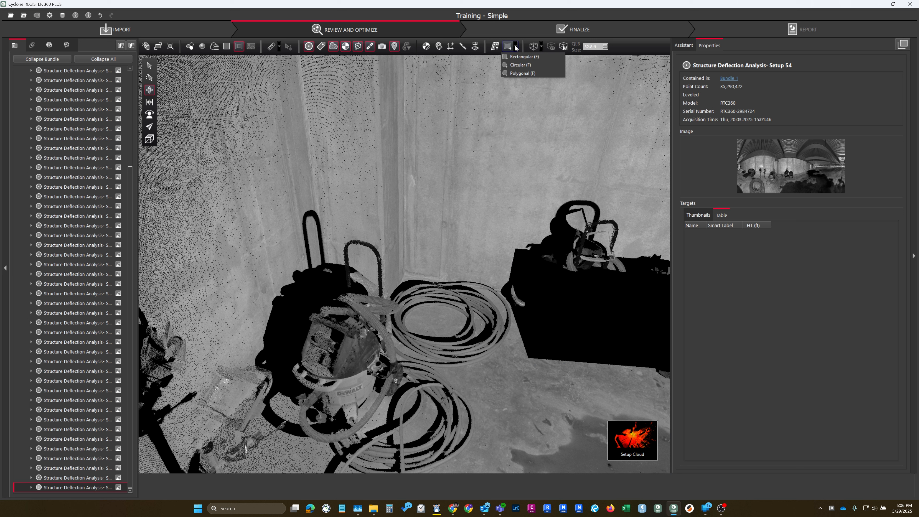
left_click(523, 74)
left_click(304, 253)
left_click(394, 281)
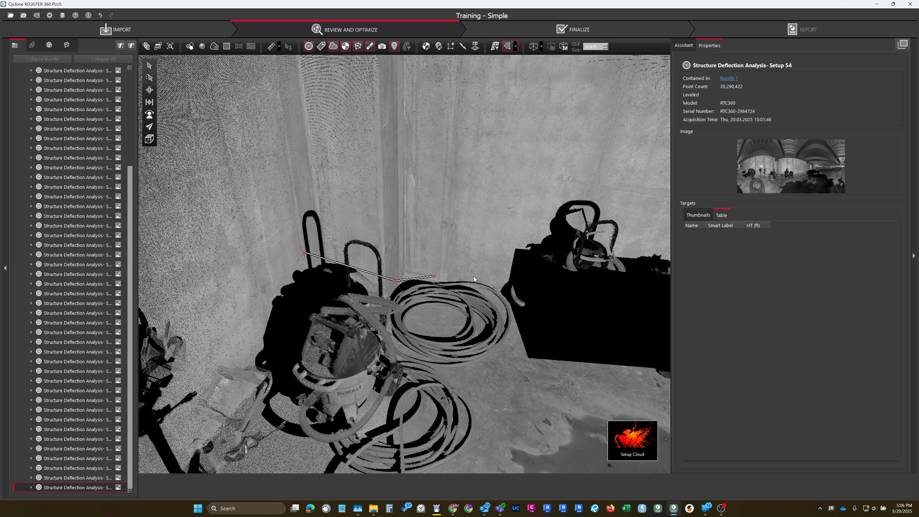
left_click(484, 277)
left_click(541, 330)
left_click(499, 388)
left_click(481, 442)
left_click(392, 455)
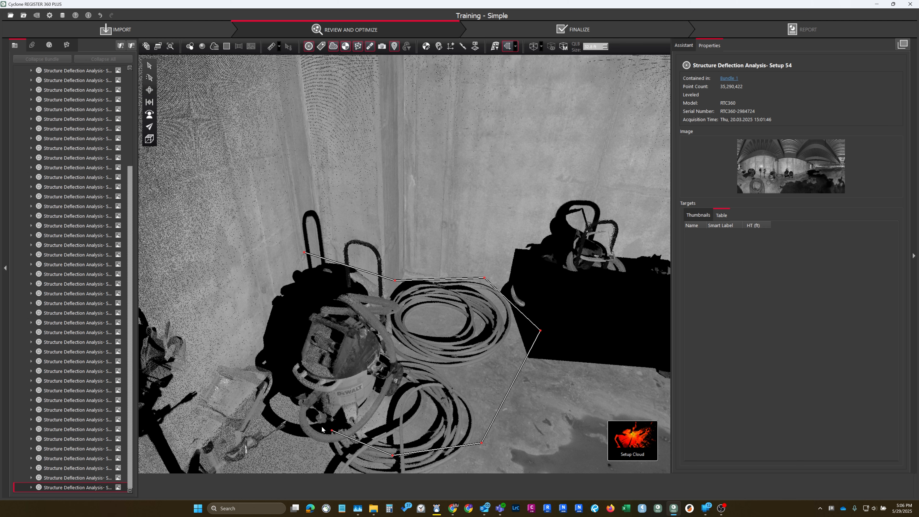
left_click(317, 425)
left_click(283, 378)
left_click(304, 253)
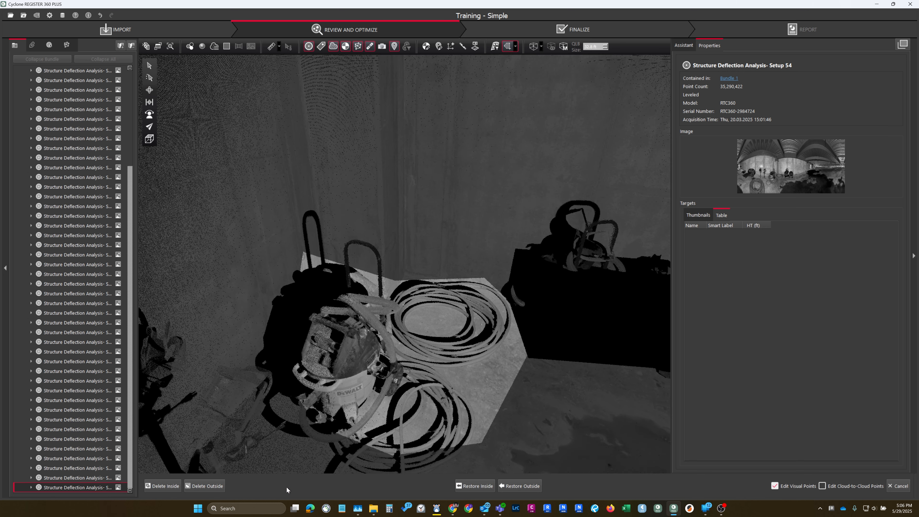
left_click(164, 486)
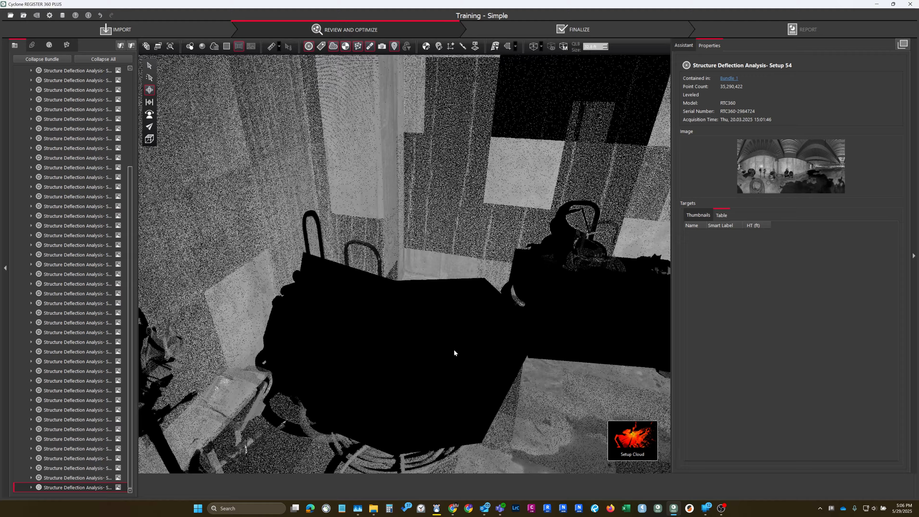
- Check the cleared area in Setup 54, return to the bundle cloud and set it to the top view
left_click_drag(453, 351, 483, 311)
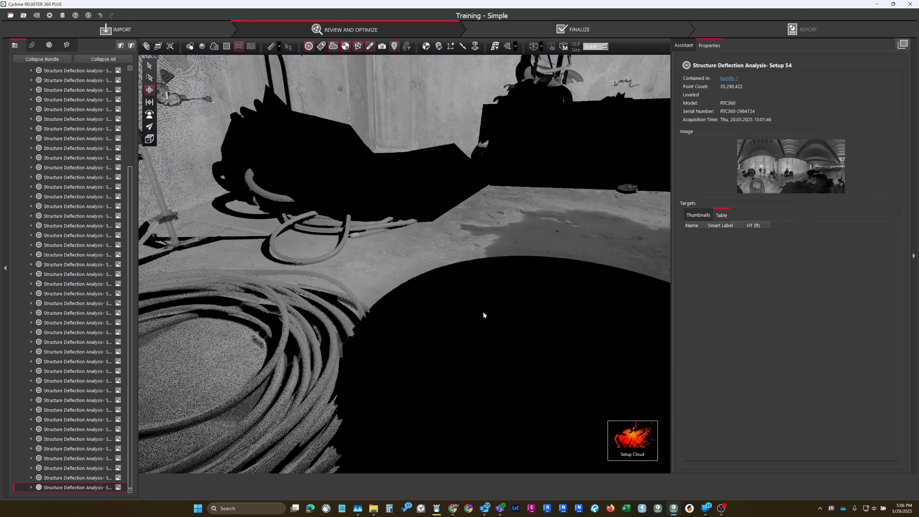
scroll(534, 273, "down", 4)
mouse_move(632, 439)
left_click(538, 438)
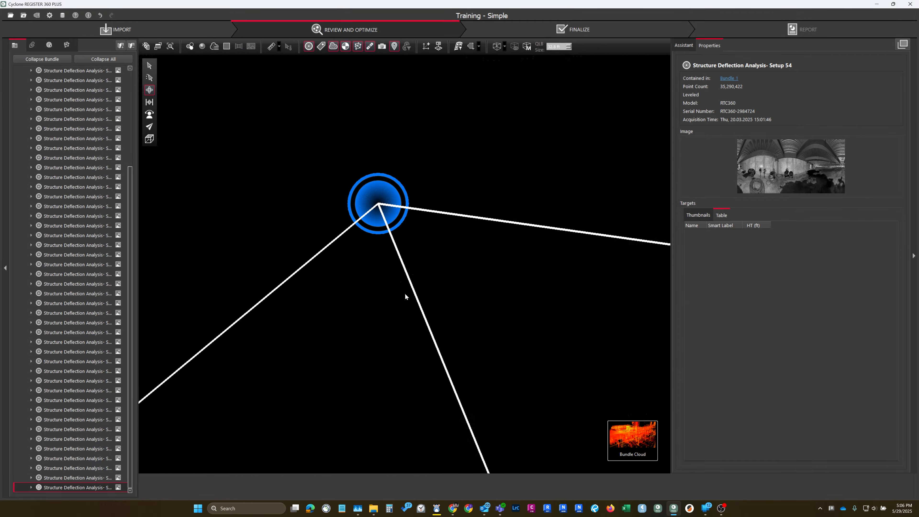
left_click(150, 139)
left_click(180, 138)
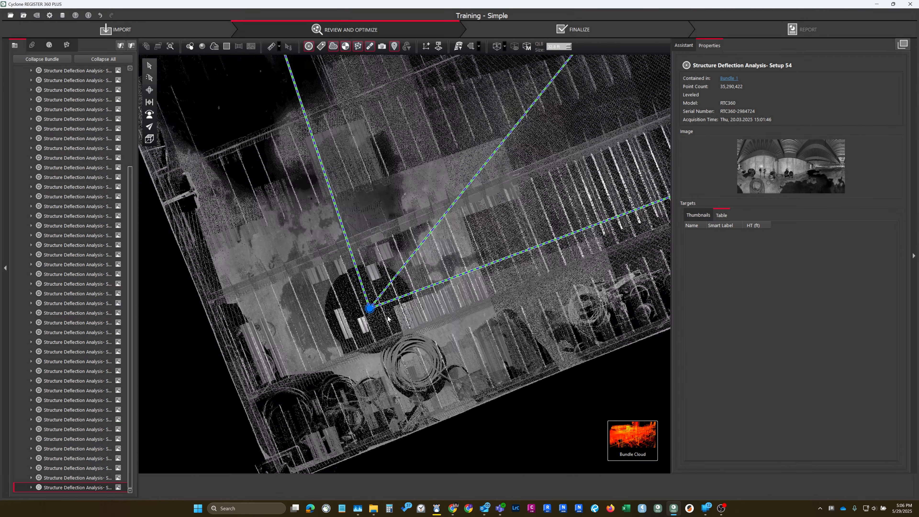
- Examine the whole bundle cloud from above, including the pilaster control points and the Vault-NW-Column area
scroll(392, 312, "down", 4)
scroll(361, 295, "down", 6)
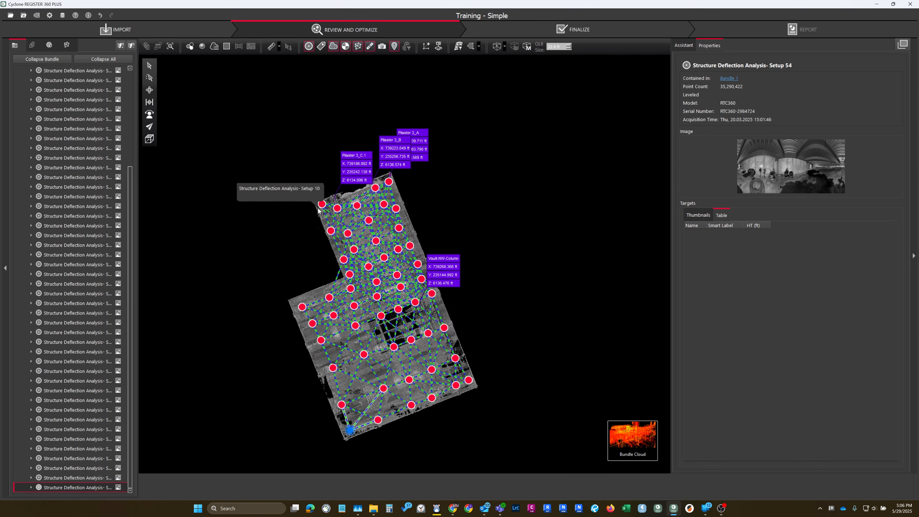
scroll(287, 184, "up", 2)
scroll(297, 211, "up", 3)
middle_click_drag(294, 213, 282, 250)
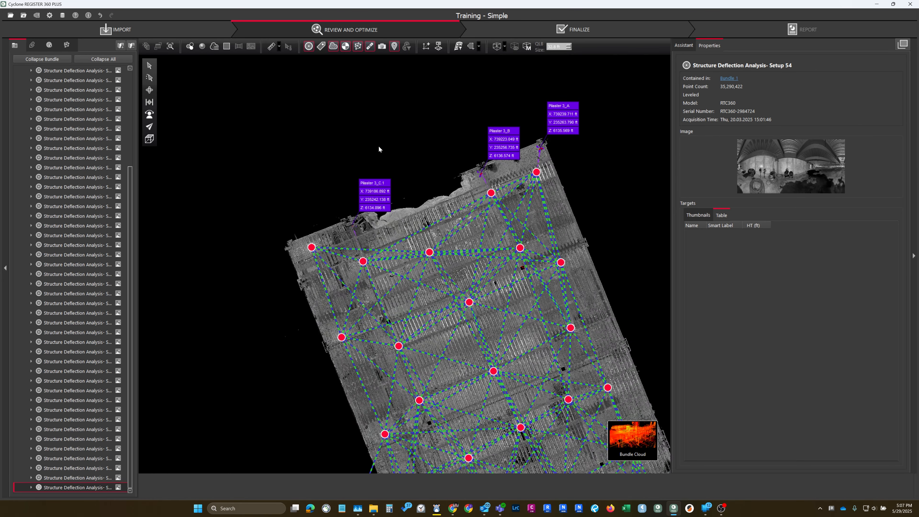
scroll(522, 233, "down", 5)
middle_click_drag(522, 233, 485, 149)
middle_click_drag(474, 250, 505, 147)
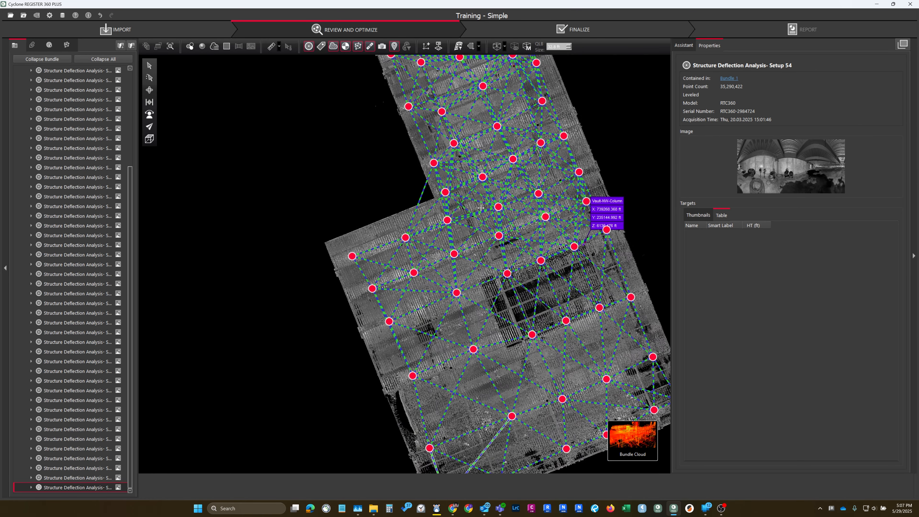
- Set the bundle cloud to the front view
left_click(149, 139)
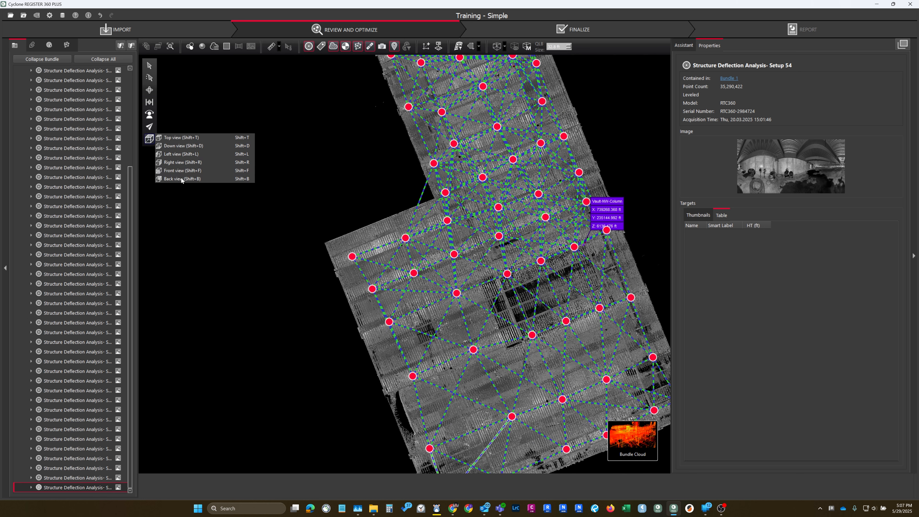
left_click(178, 171)
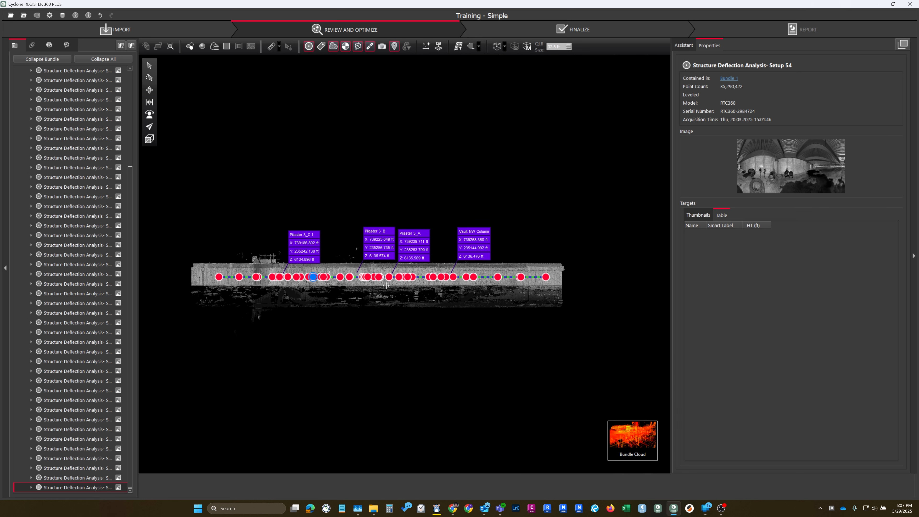
- Collapse the properties display to enlarge the 3D view and switch the bundle cloud from grayscale to multicolour intensity colouring
left_click(914, 255)
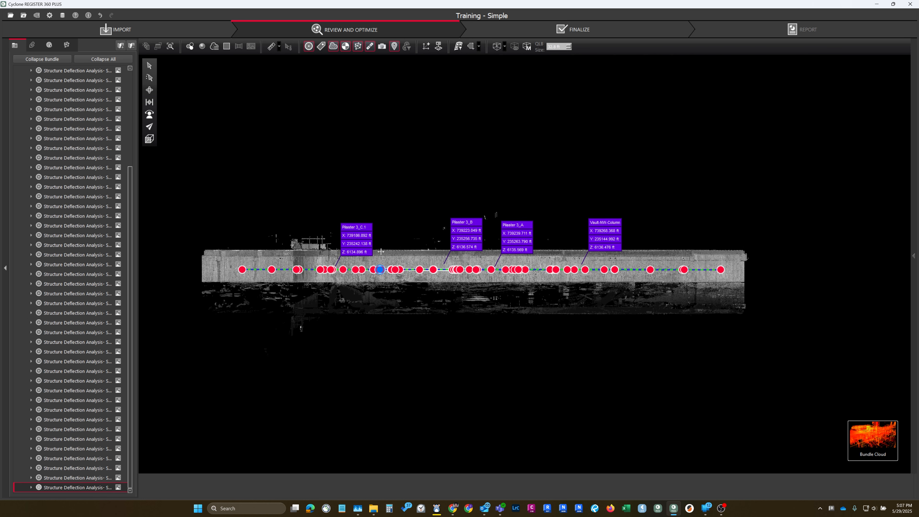
left_click(190, 48)
left_click(195, 67)
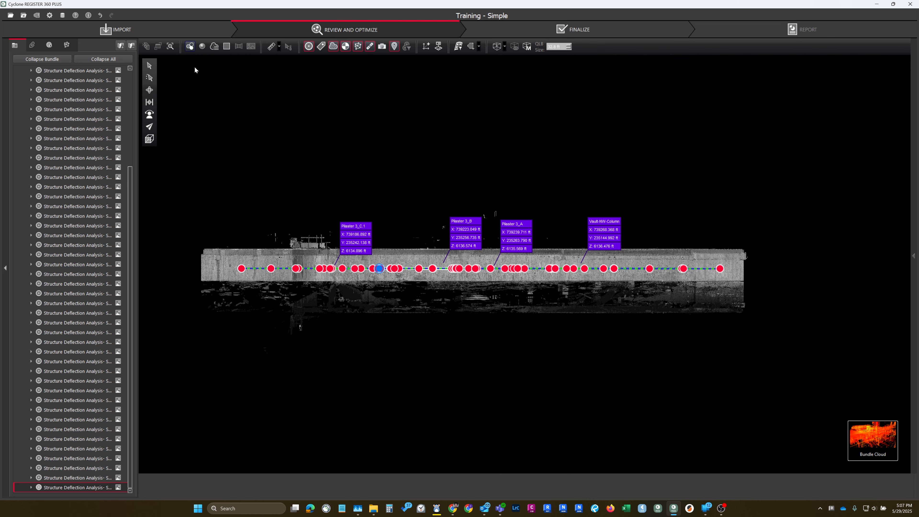
middle_click_drag(463, 300, 494, 330)
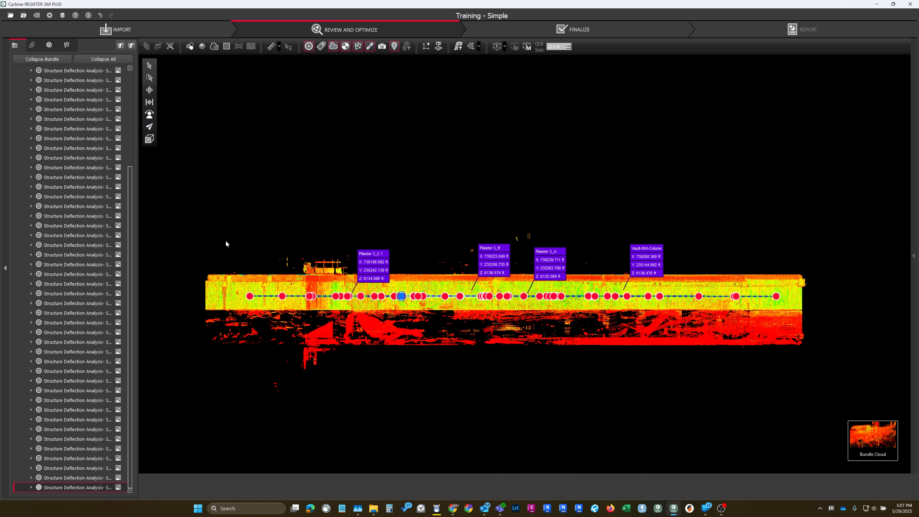
- Draw a polygonal fence around the bright main structure band in the front view and delete the visual points outside it
left_click(474, 47)
left_click_drag(201, 270, 812, 274)
left_click(811, 271)
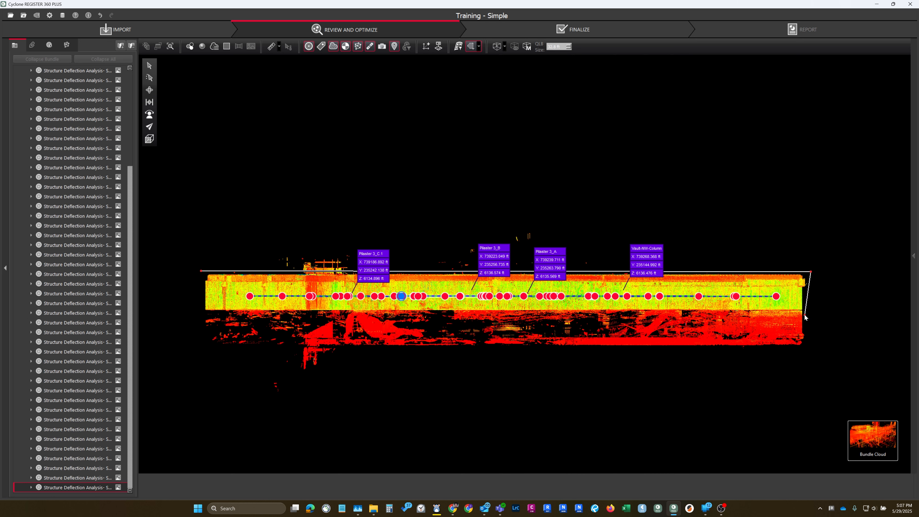
left_click(806, 315)
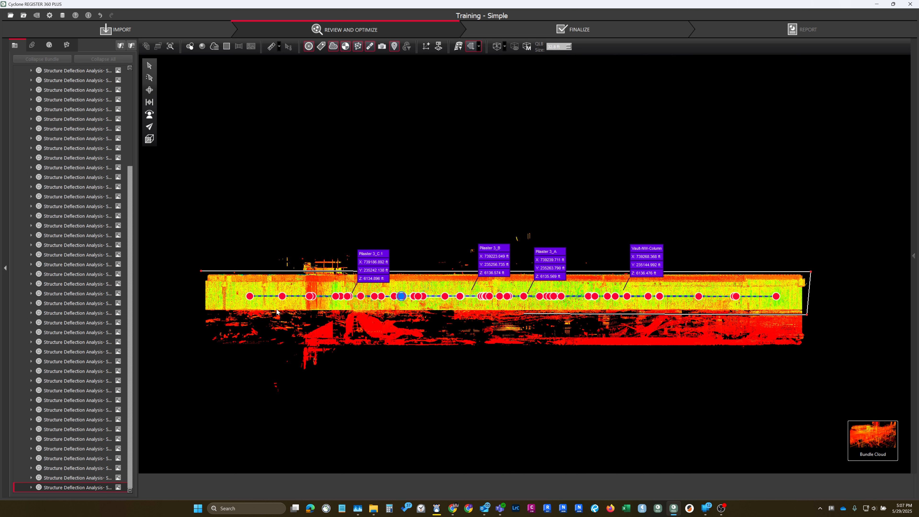
left_click(201, 314)
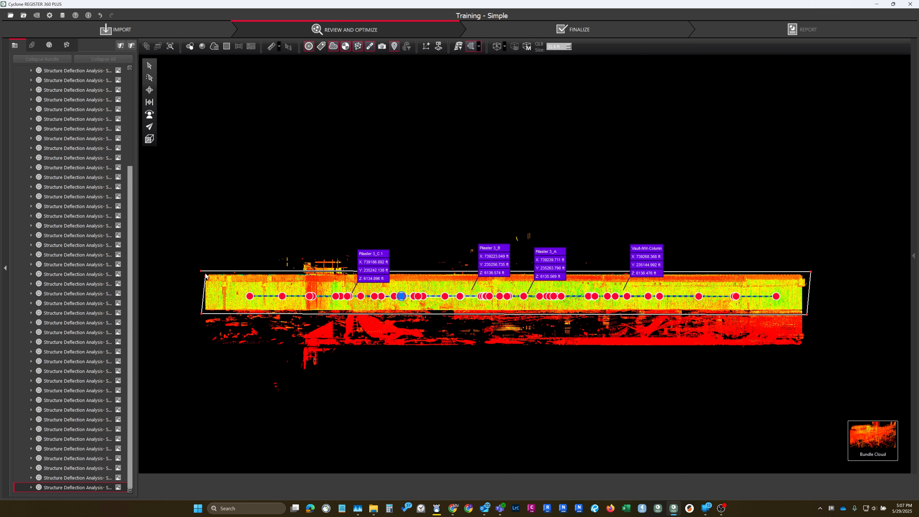
left_click(201, 270)
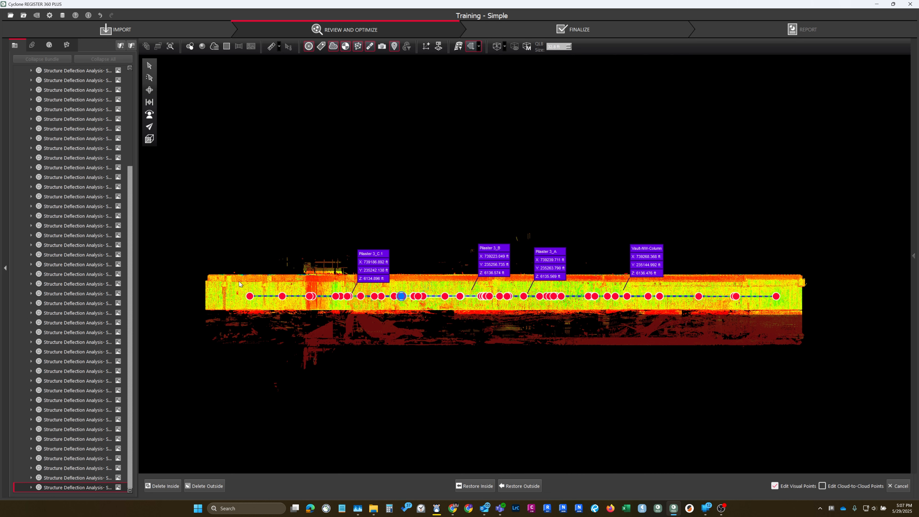
left_click(209, 486)
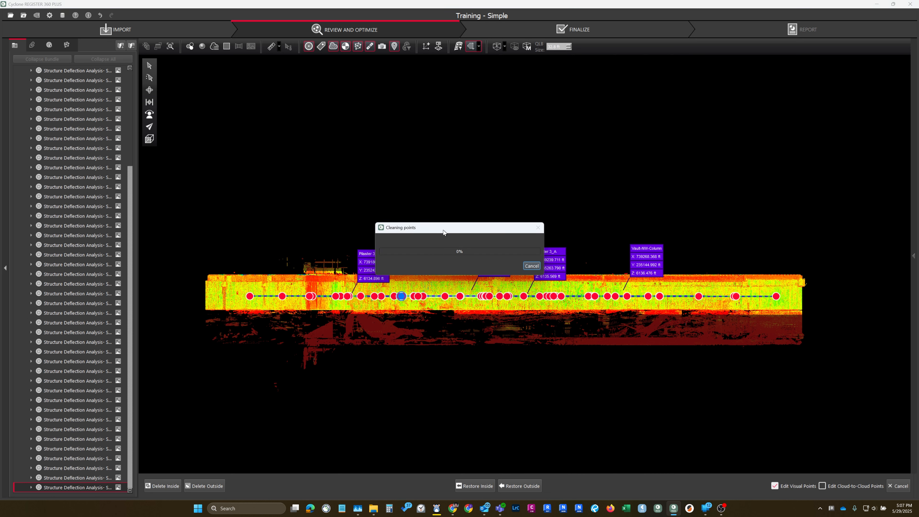
left_click_drag(444, 230, 244, 117)
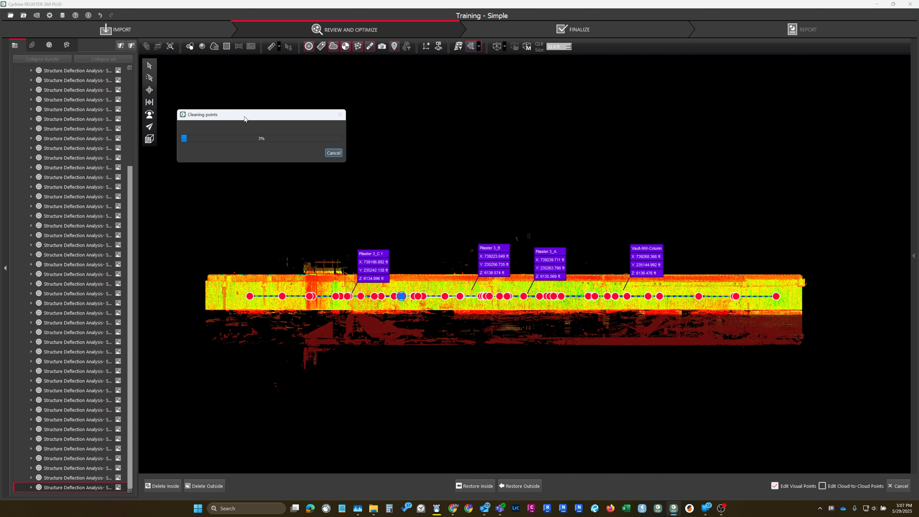